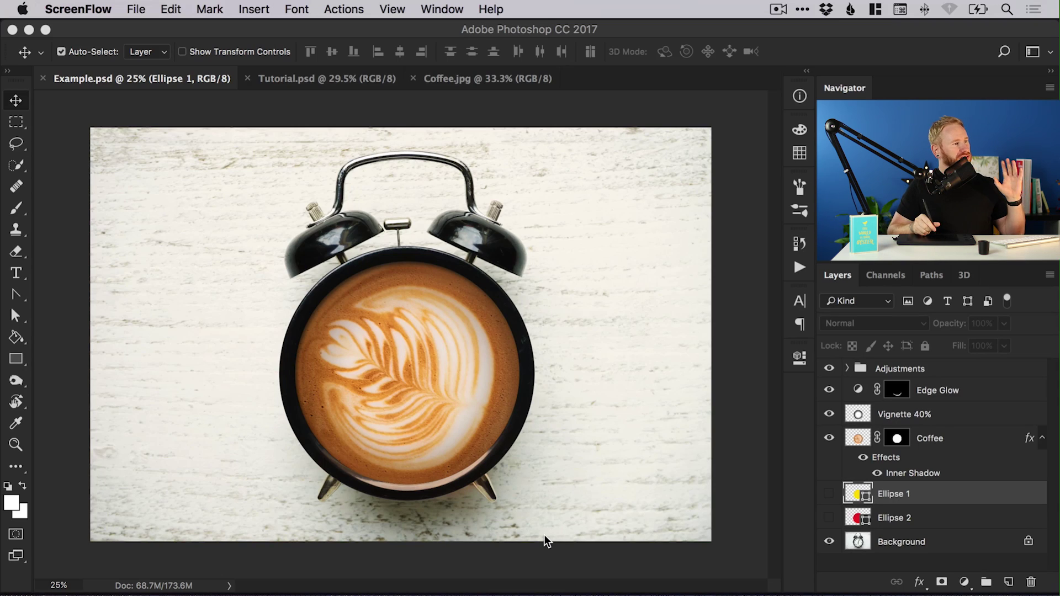
Step: Review the finished Example.psd composite by hiding the Adjustments group and the Edge Glow, Vignette 40% and Coffee layers one by one
left_click(730, 111)
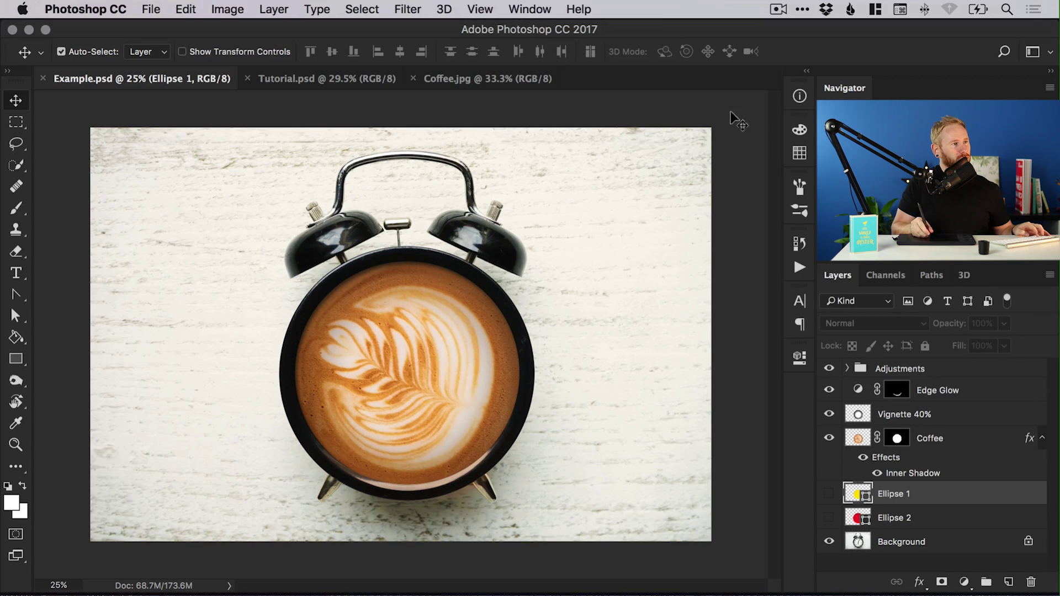
left_click(829, 369)
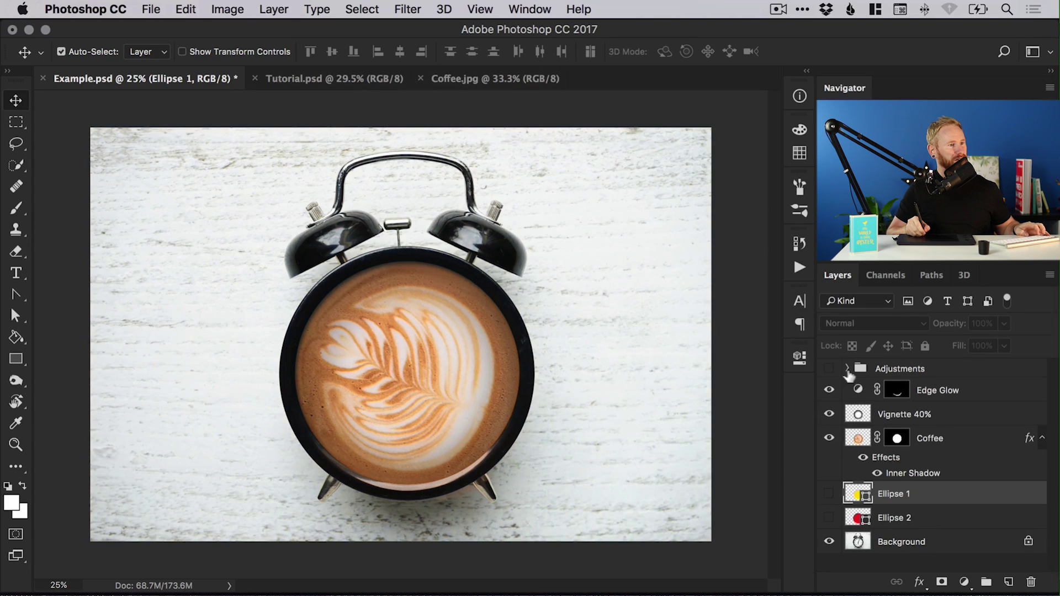
left_click(848, 368)
left_click(848, 368)
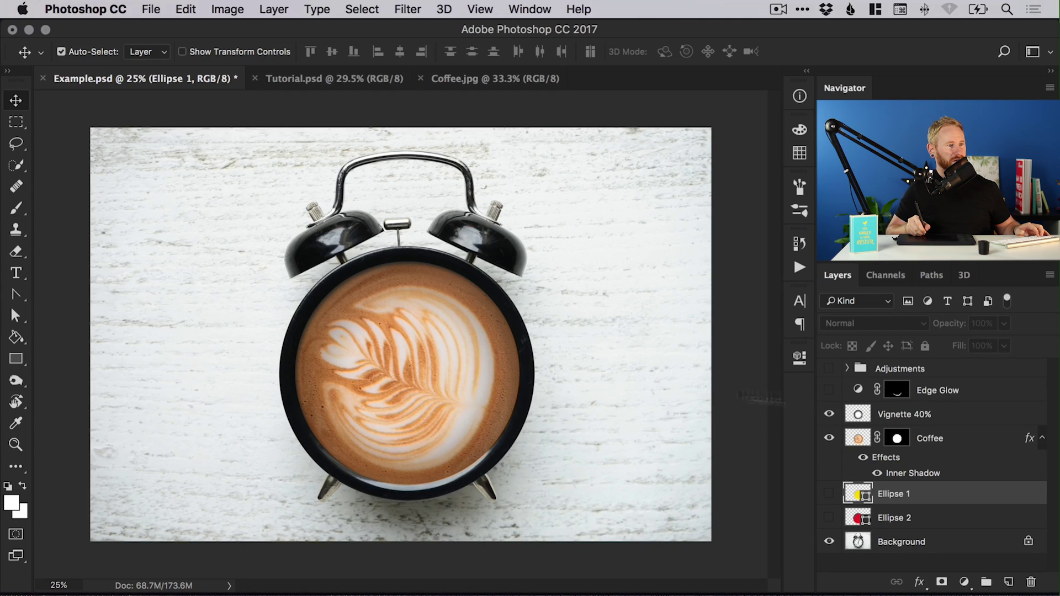
left_click(831, 416)
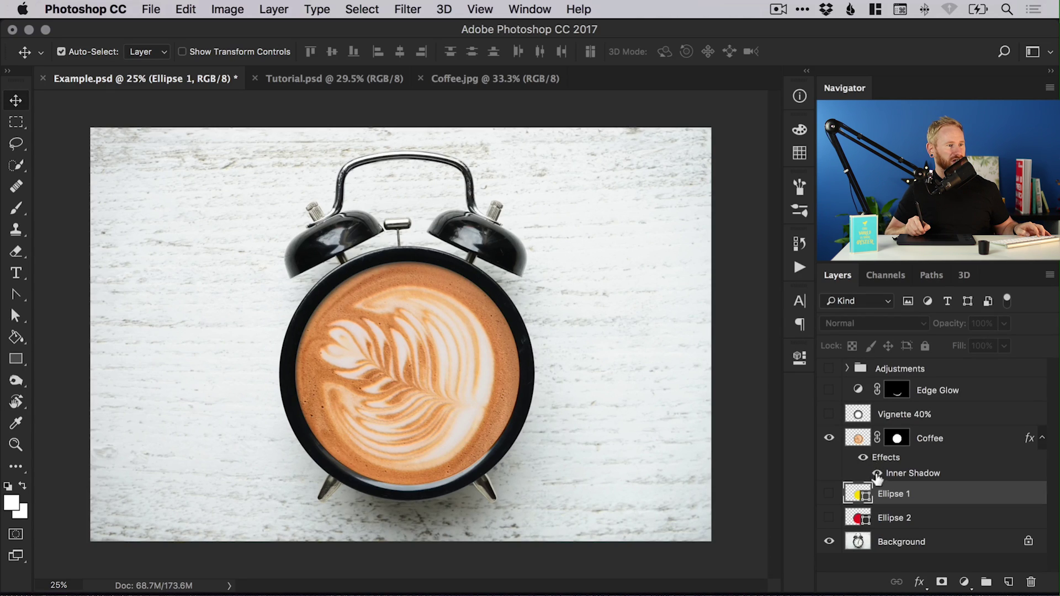
left_click(830, 439)
Step: Preview the Ellipse 1 and Ellipse 2 guide shapes in turn, hide both, and make the composite's other hidden layers visible again
left_click(829, 494)
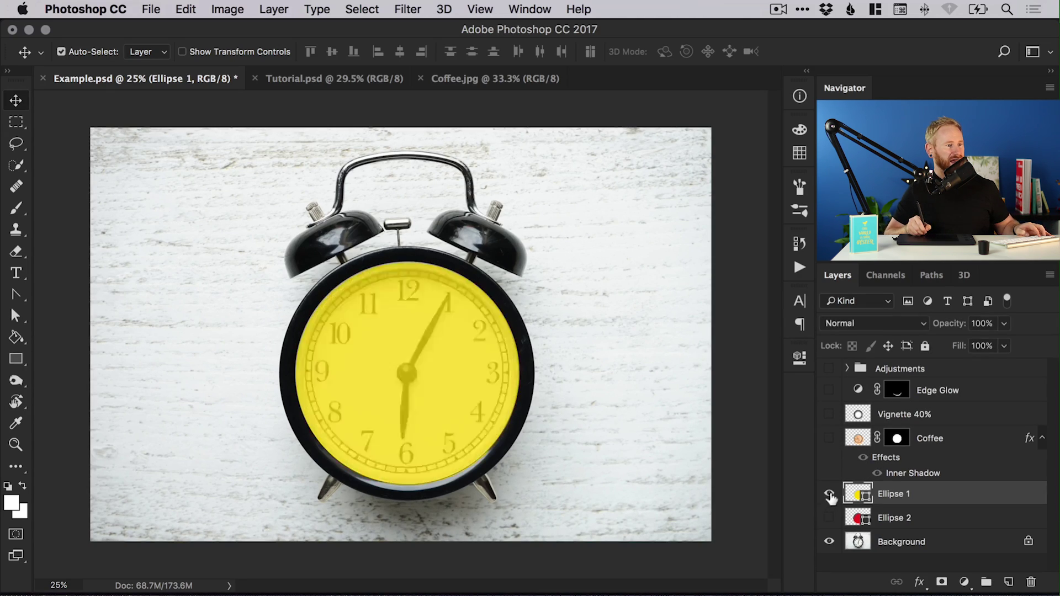
left_click(830, 518)
left_click(829, 493)
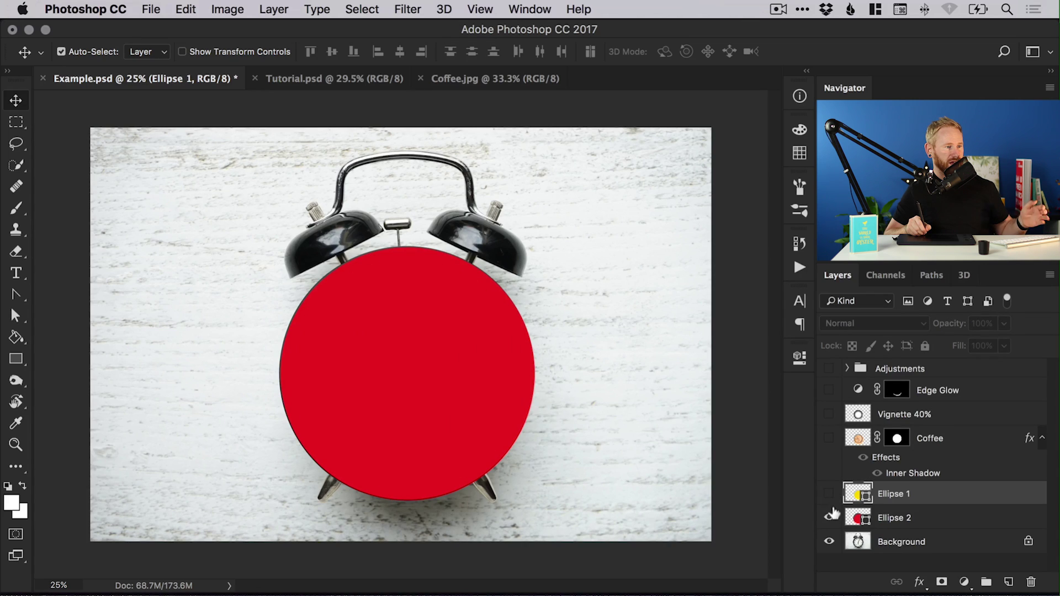
left_click(830, 518)
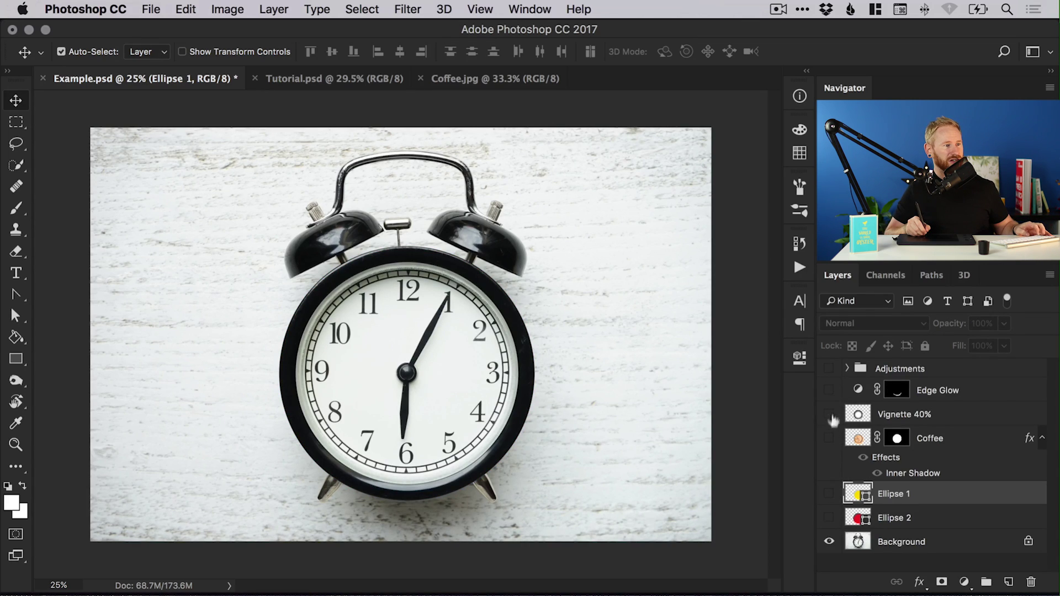
left_click_drag(830, 442, 830, 370)
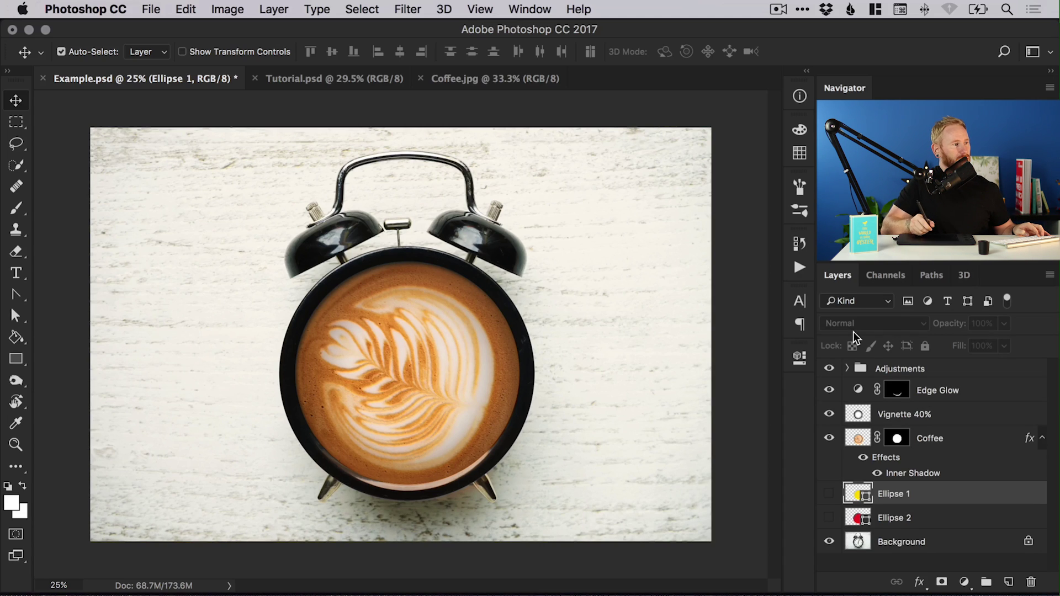
Step: Look over the source images Tutorial.psd and Coffee.jpg, and examine the clock face in Tutorial.psd up close
left_click(327, 79)
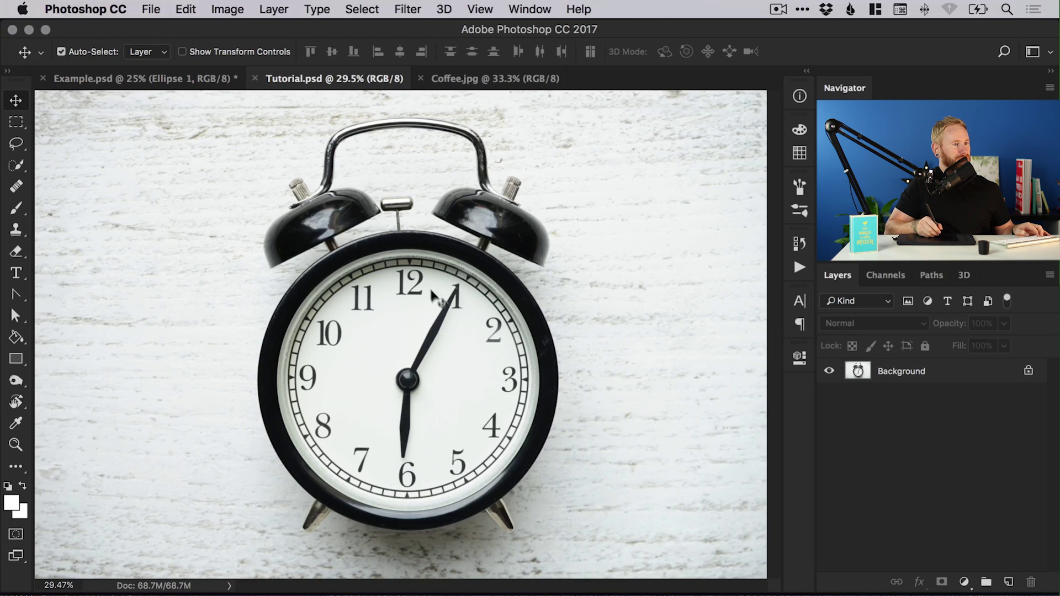
left_click(484, 80)
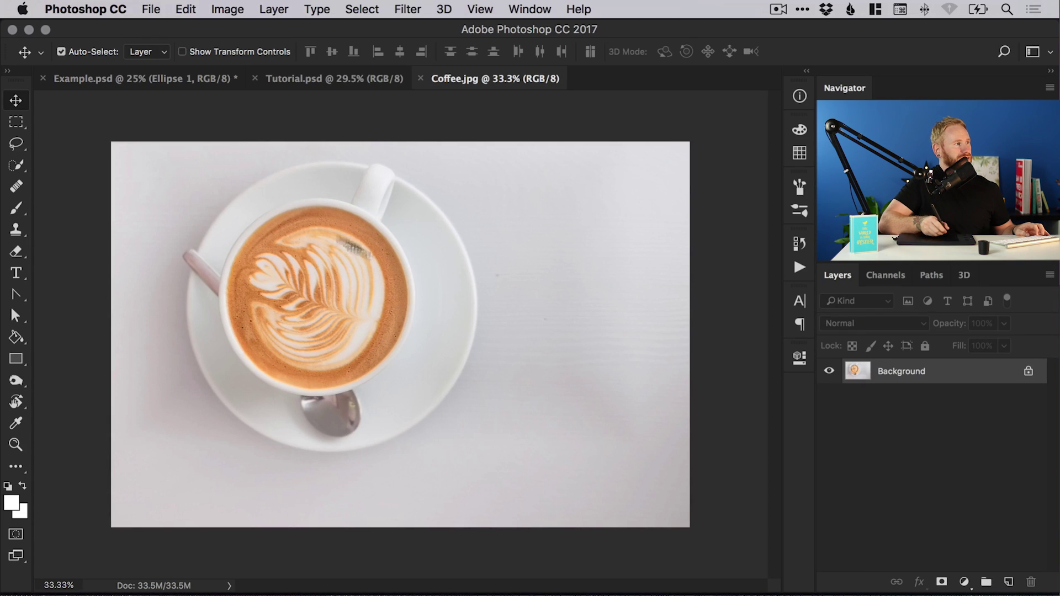
left_click(353, 78)
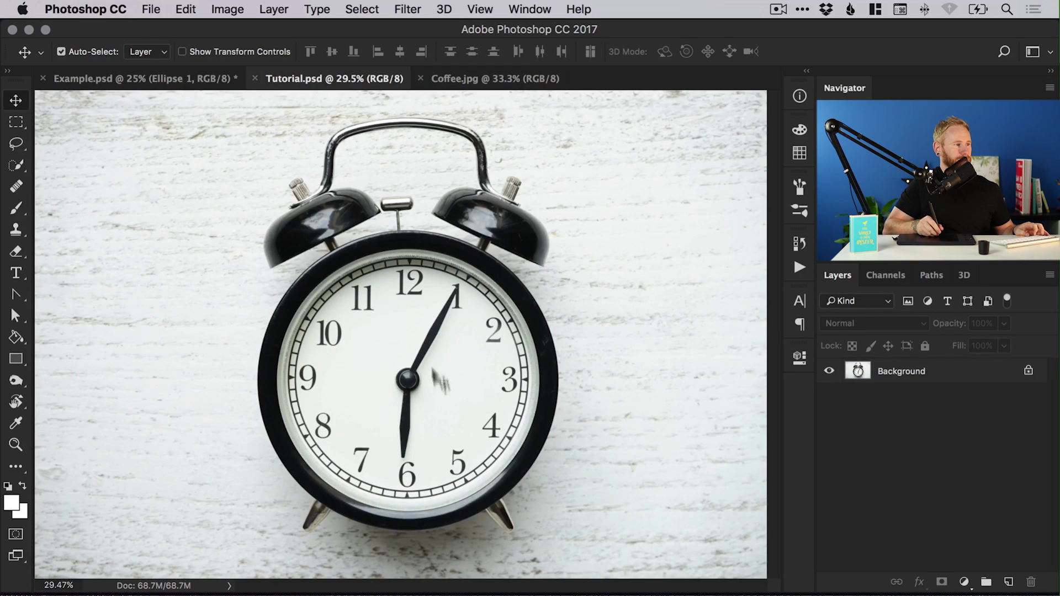
key("z")
left_click(400, 392)
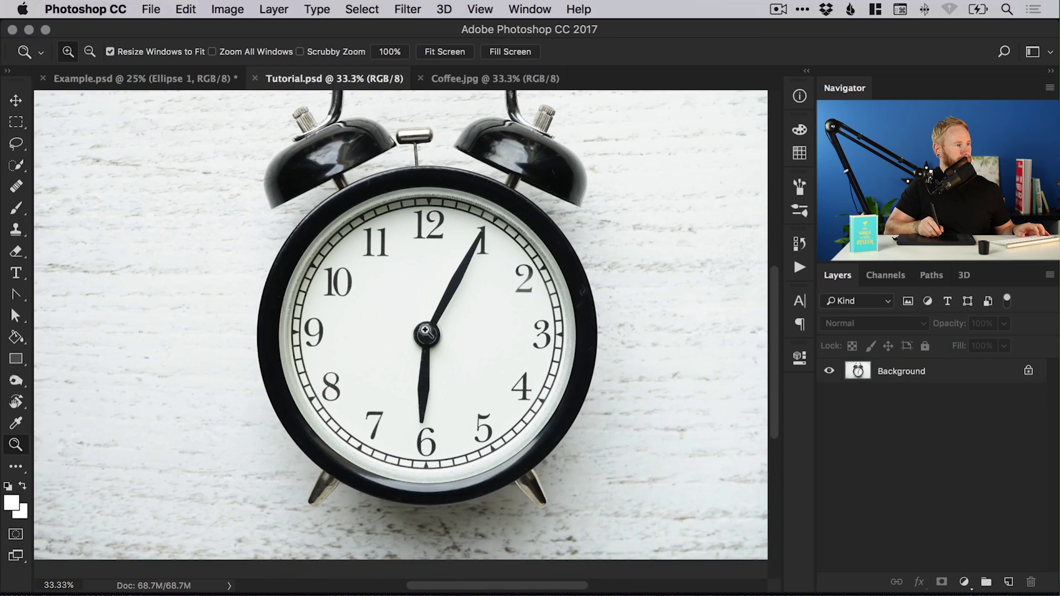
left_click(426, 327)
key("v")
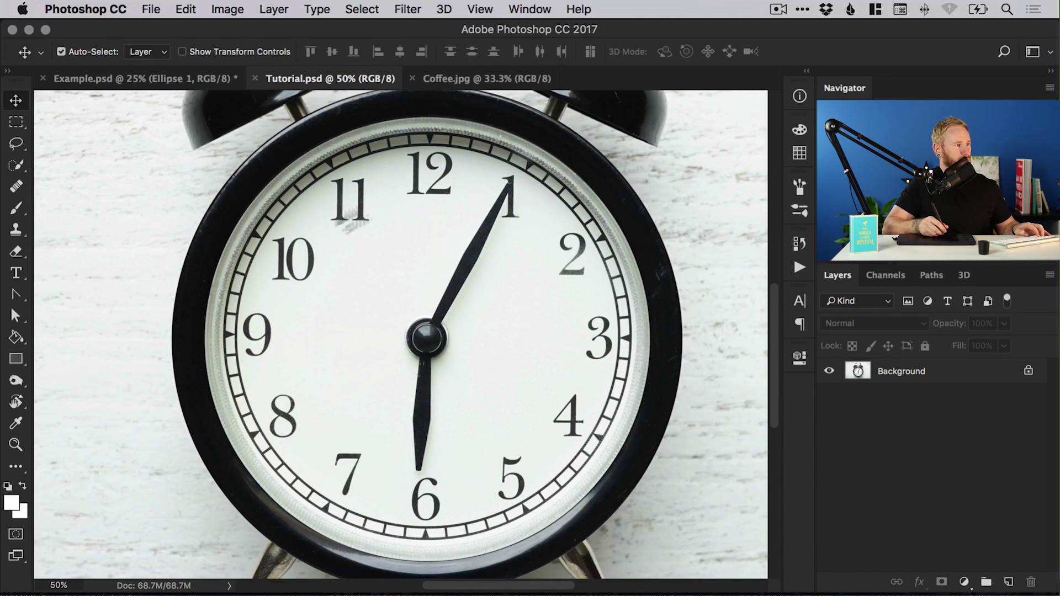
Step: In Coffee.jpg, make a circular Elliptical Marquee selection of the coffee just inside the cup's rim and align it with the coffee
left_click(466, 79)
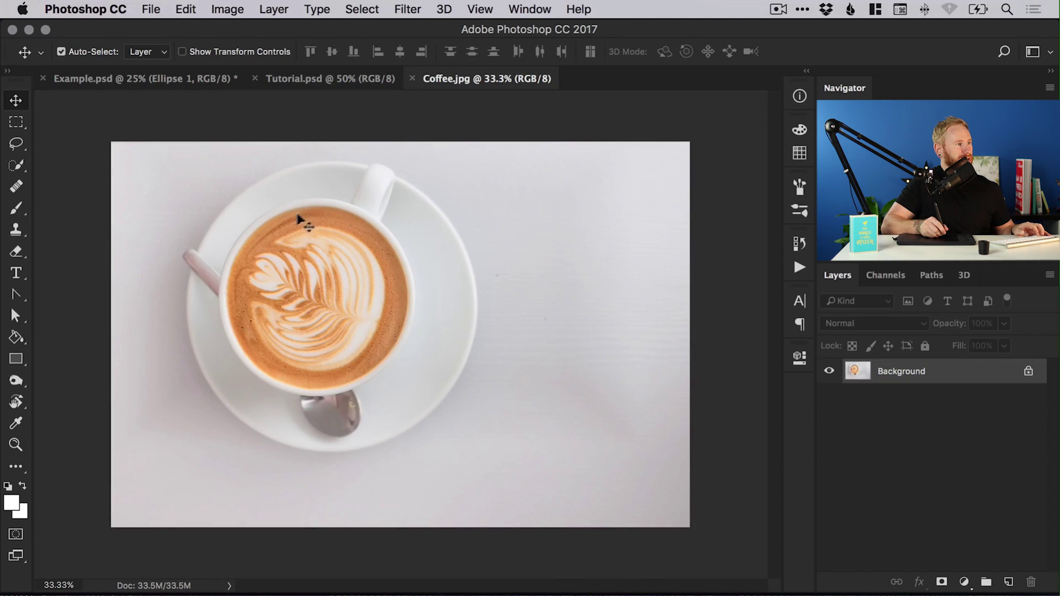
key("z")
left_click(312, 290)
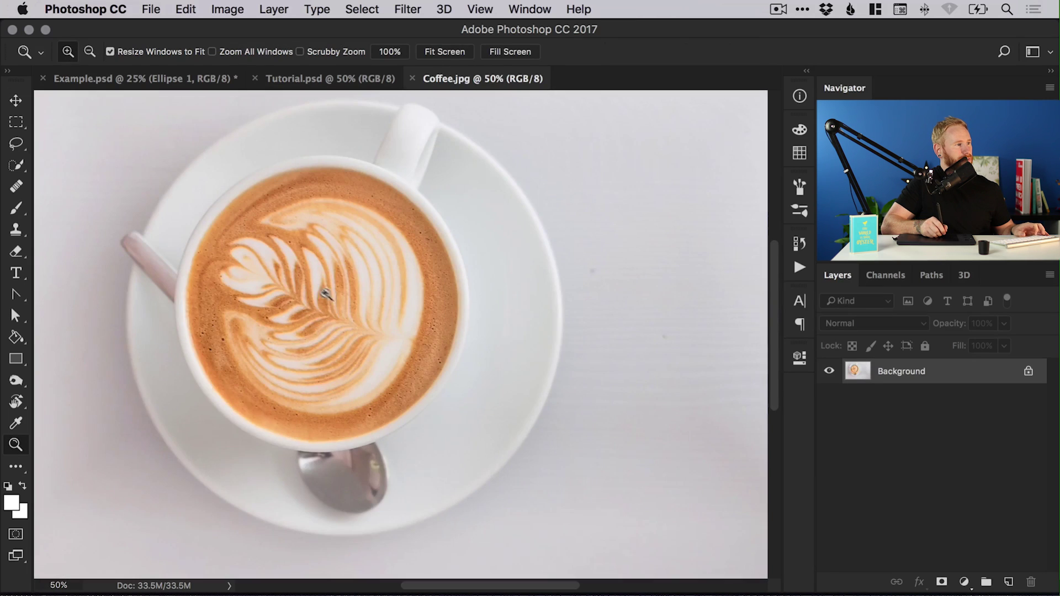
left_click(290, 288)
left_click_drag(303, 284, 350, 303)
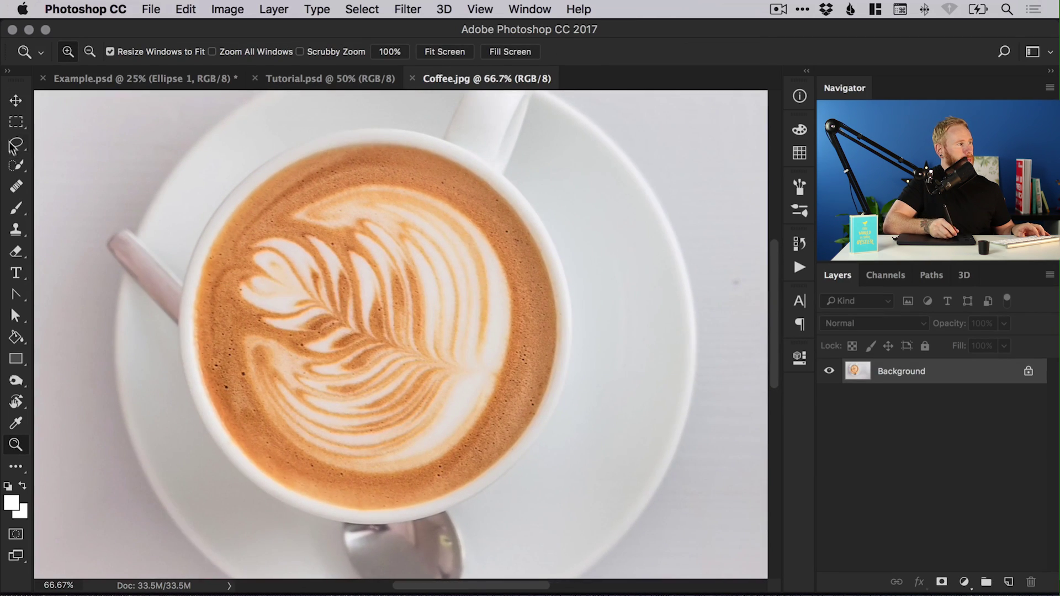
left_click(16, 126)
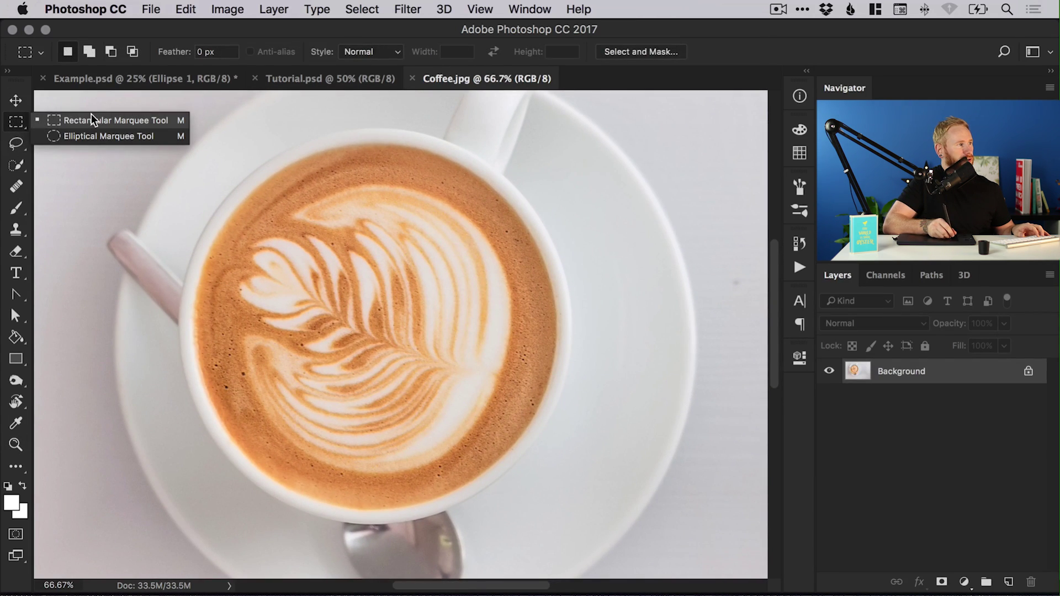
left_click(114, 137)
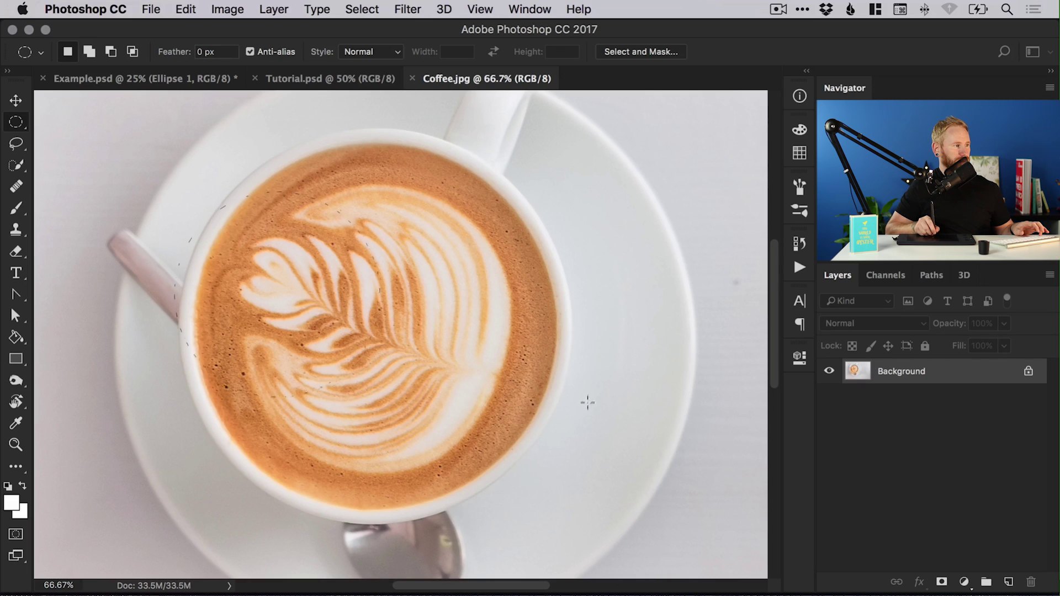
left_click_drag(647, 500, 659, 526)
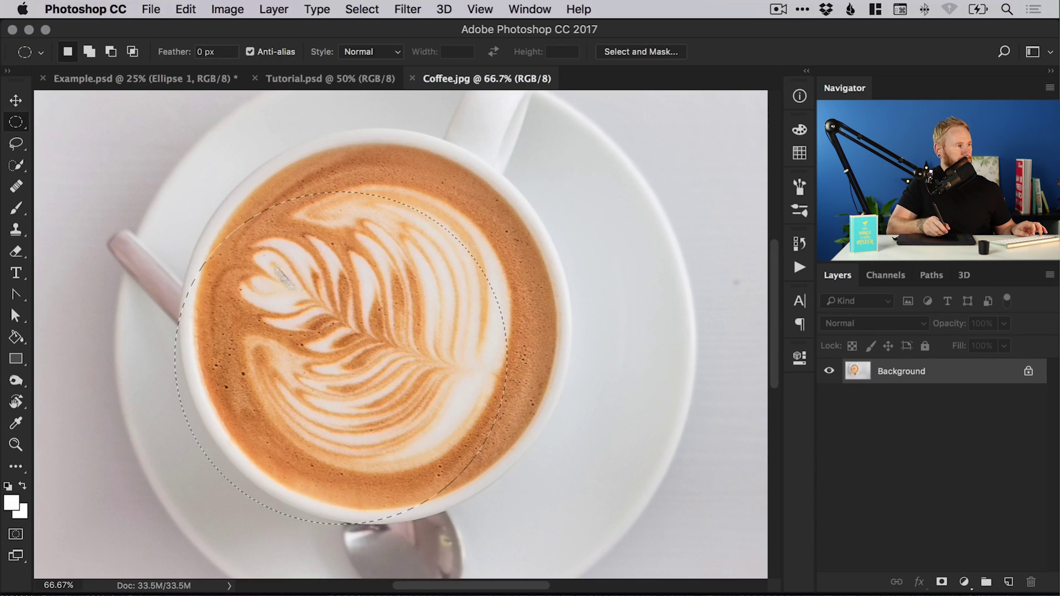
left_click_drag(196, 154, 309, 285)
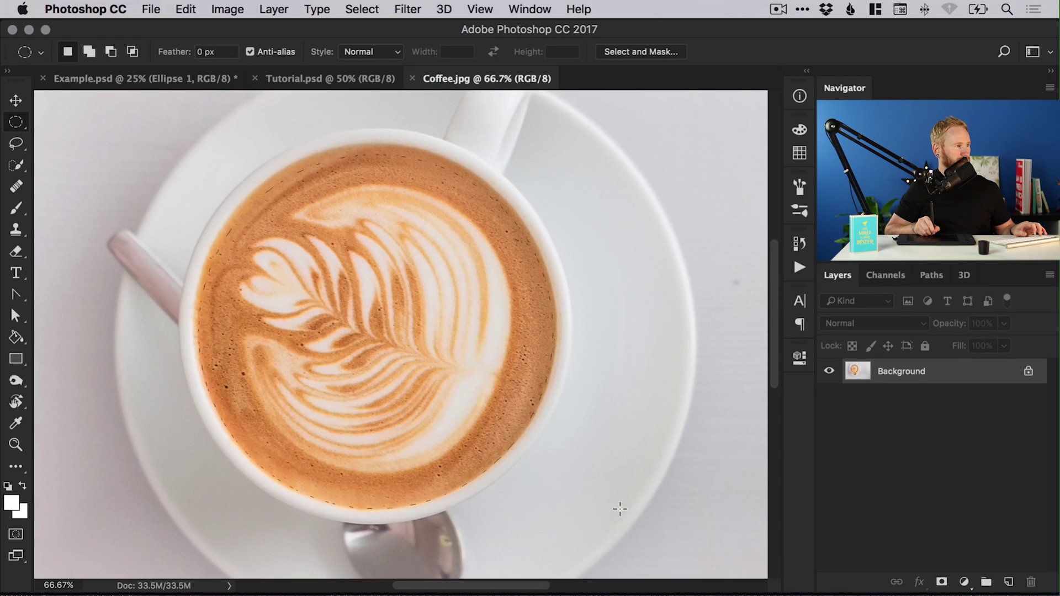
left_click_drag(622, 510, 622, 510)
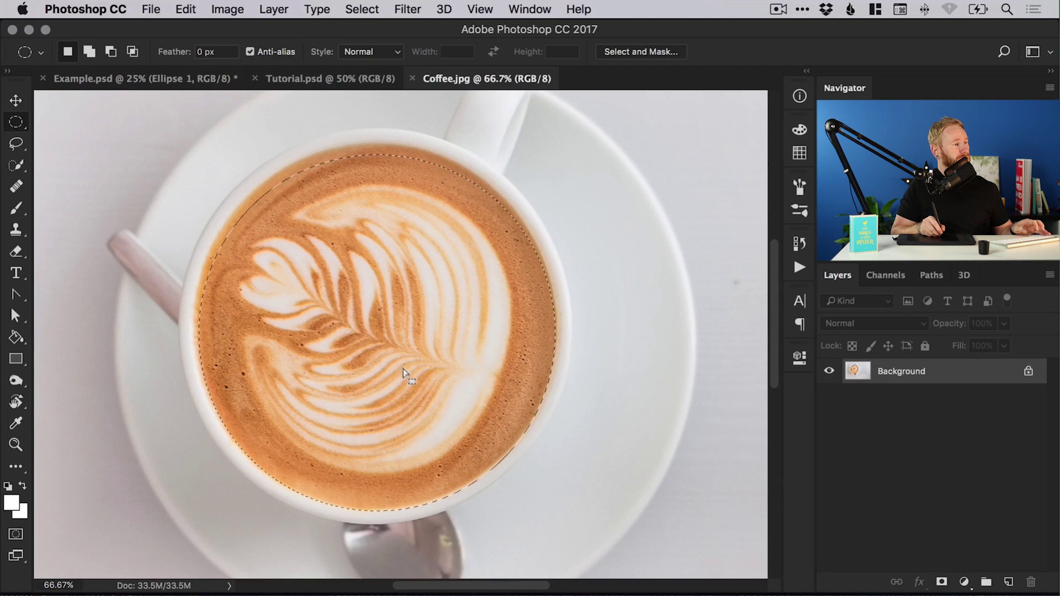
left_click_drag(383, 359, 379, 349)
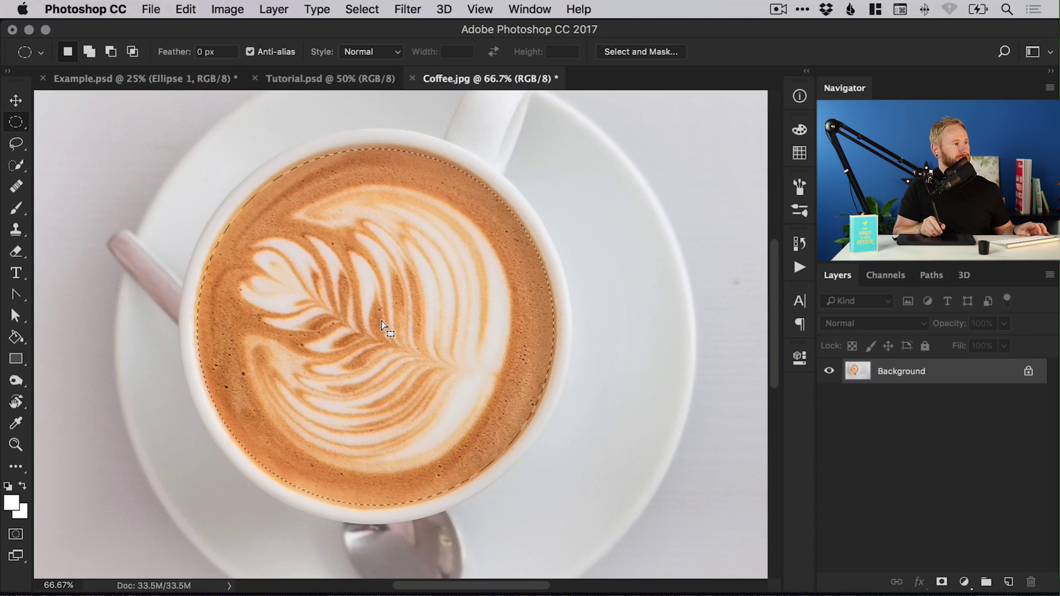
Step: Try copying the selected coffee onto its own layer and moving it aside over the saucer, and undo back to the selection
key("super+j")
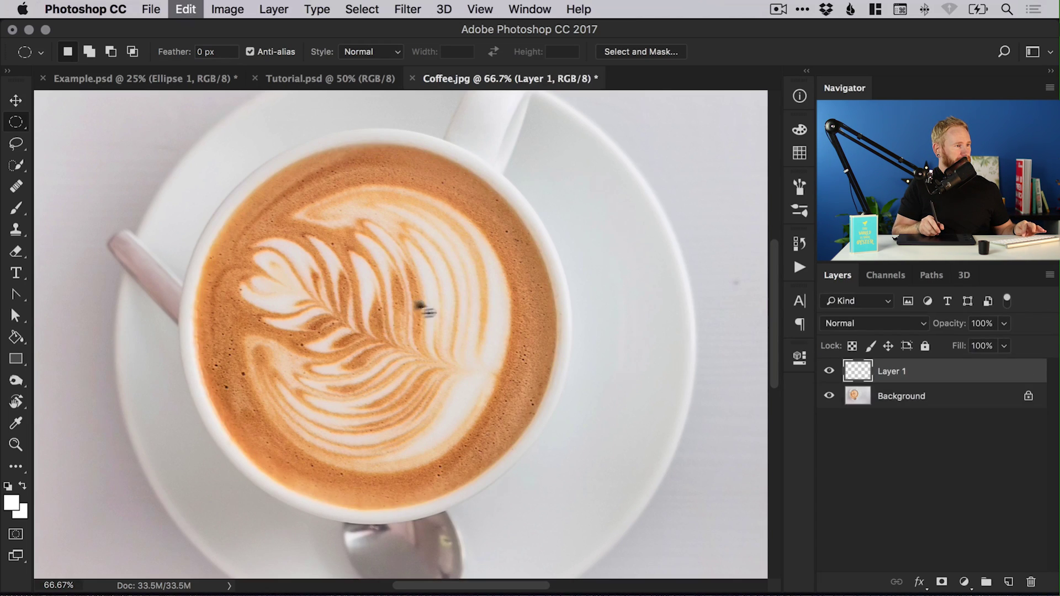
key("v")
left_click_drag(440, 332, 588, 330)
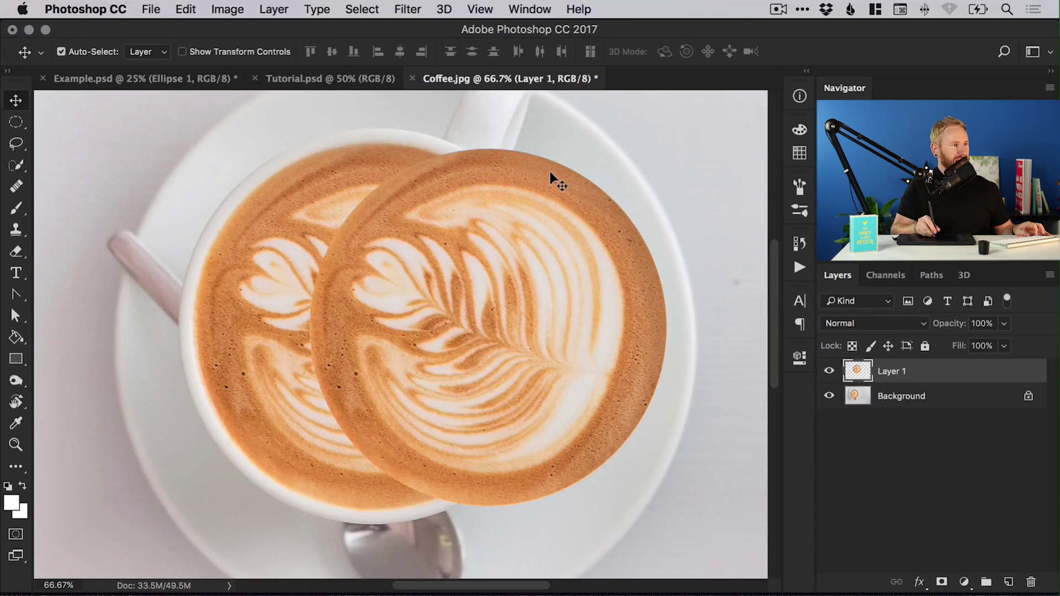
key("super+t")
key("super+alt+z")
key("super+alt+z")
key("super+alt+z")
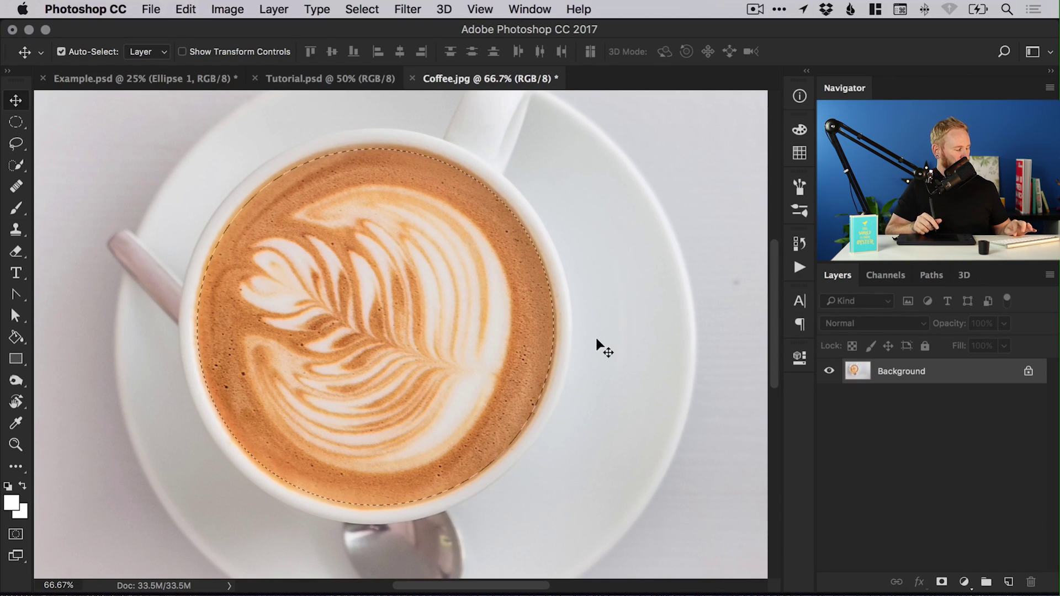
Step: Feather the circular coffee selection with a radius of 40 pixels
left_click(16, 122)
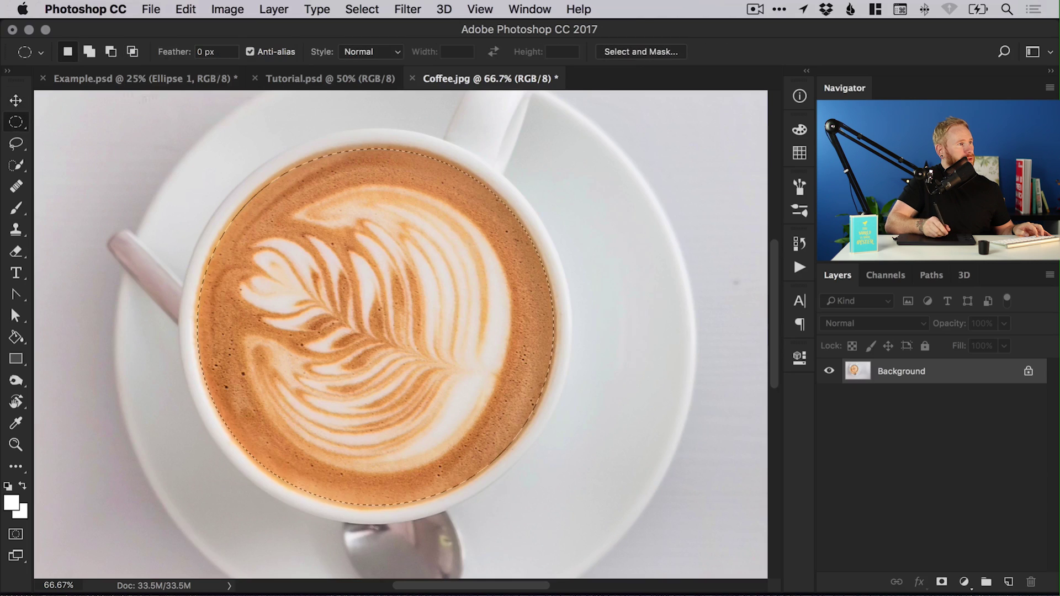
left_click(361, 10)
mouse_move(398, 230)
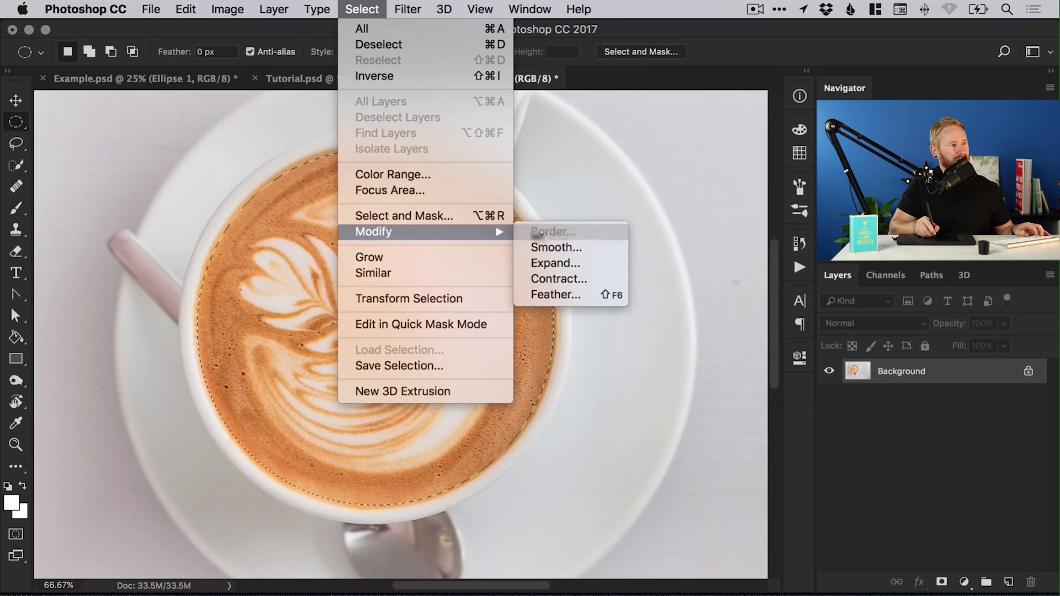
left_click(572, 296)
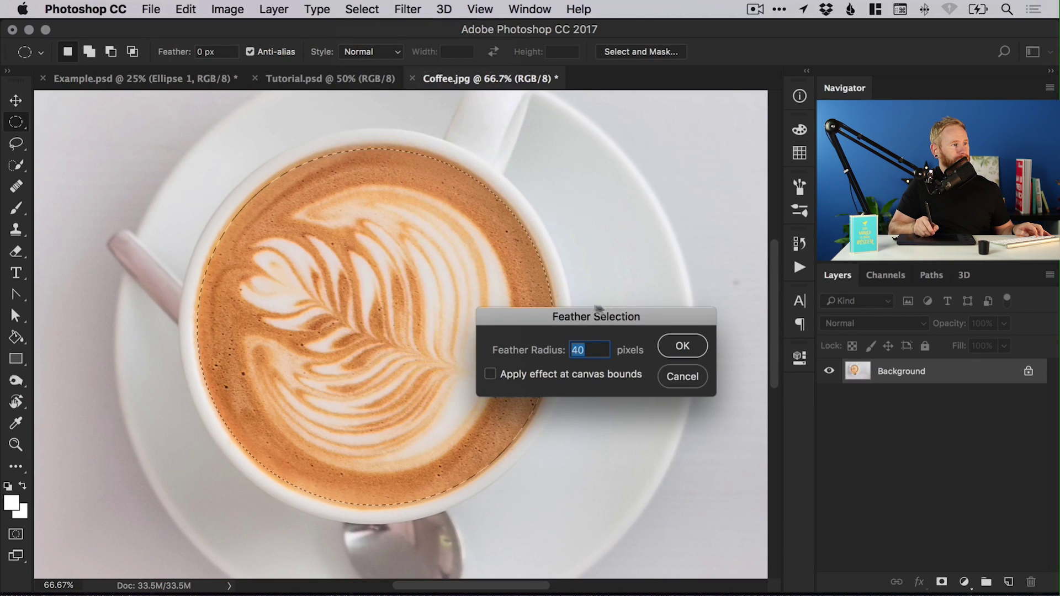
left_click_drag(608, 314, 625, 124)
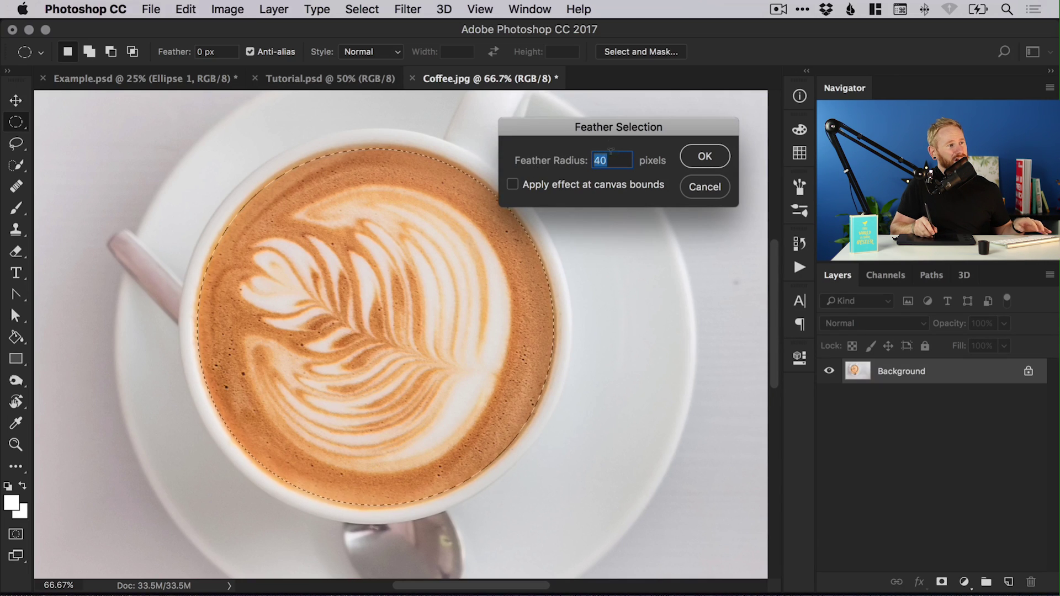
left_click(705, 159)
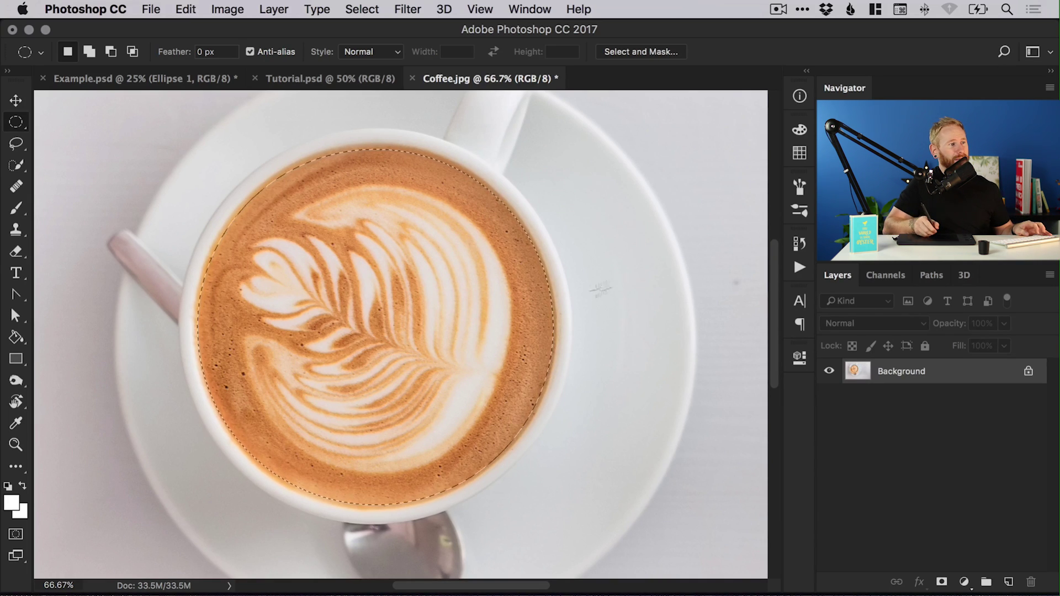
Step: Copy the feathered coffee selection and paste it as a new layer in Coffee.jpg
left_click(186, 10)
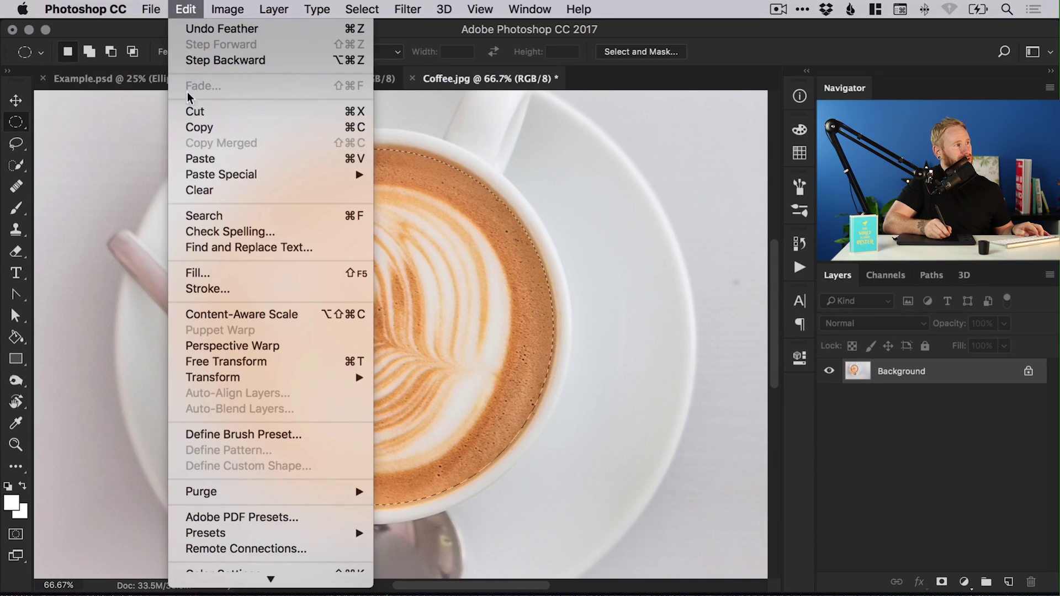
left_click(190, 127)
left_click(187, 10)
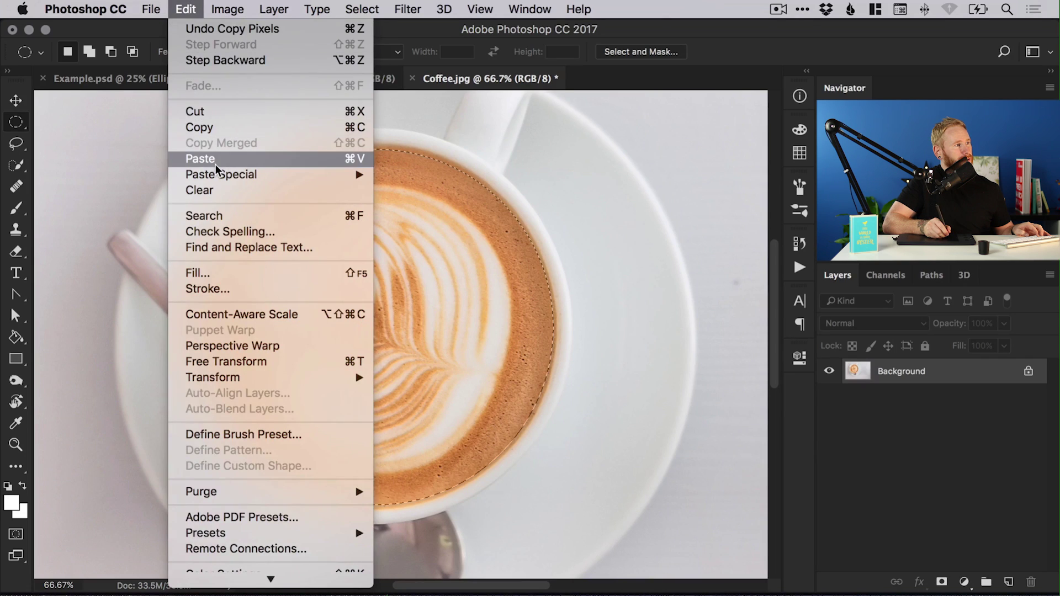
left_click(200, 159)
Step: Move the pasted coffee layer to the right so it partly overlaps the saucer, and inspect its feathered edge
key("v")
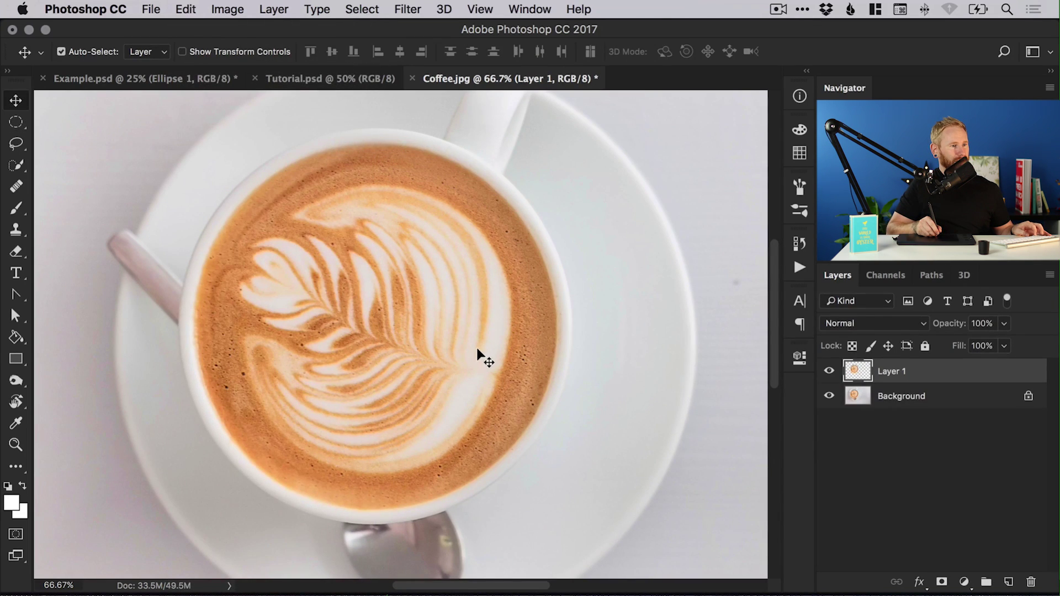
left_click_drag(478, 350, 575, 338)
key("z")
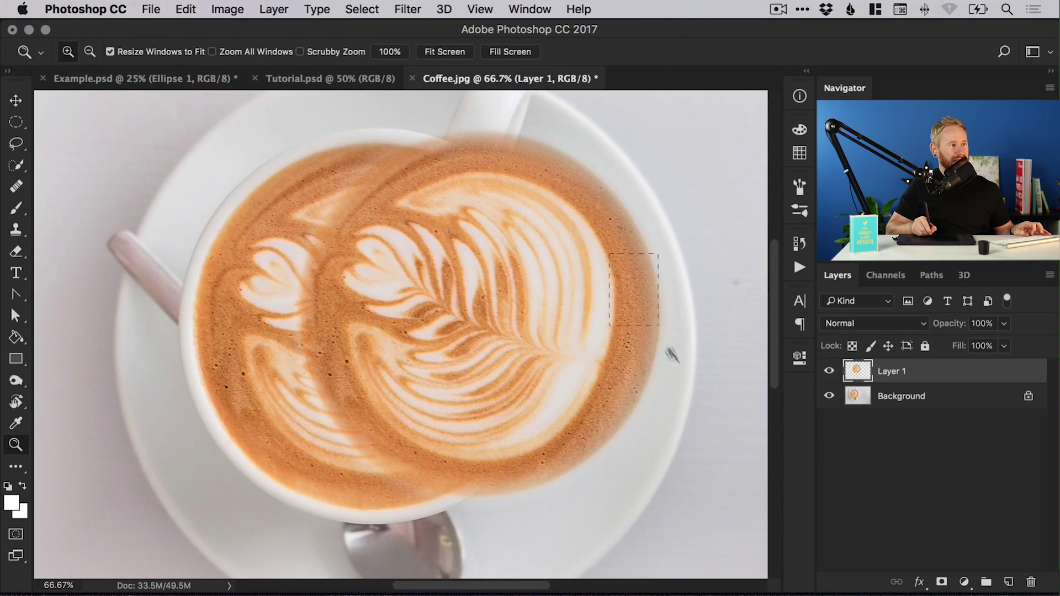
left_click(671, 353)
key("v")
left_click_drag(343, 331, 396, 346)
key("super+0")
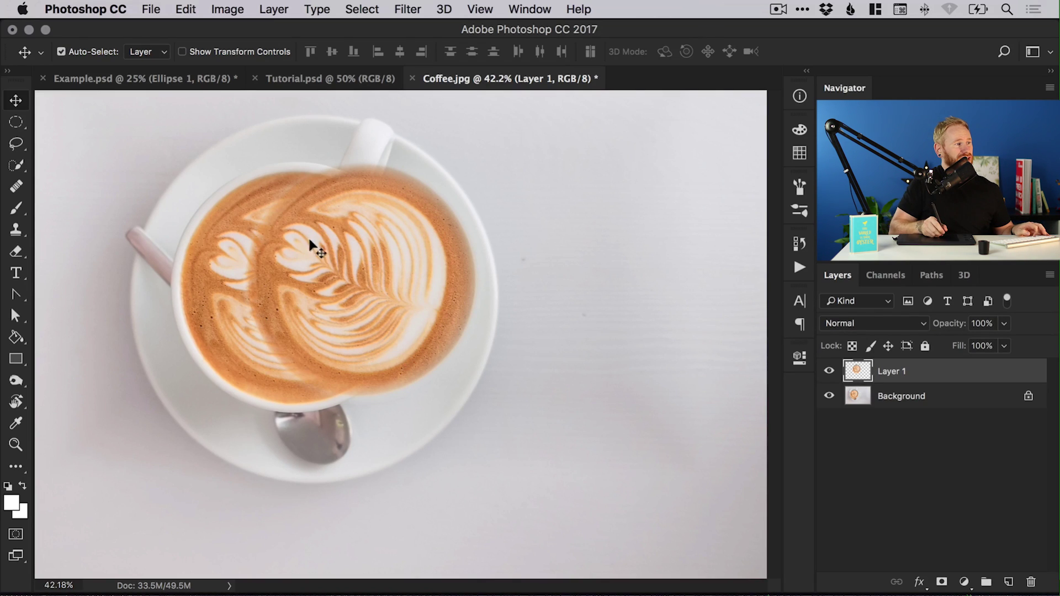
Step: Duplicate the feathered coffee layer from Coffee.jpg into the Tutorial.psd document
key("z")
left_click(298, 274)
left_click(326, 286)
key("v")
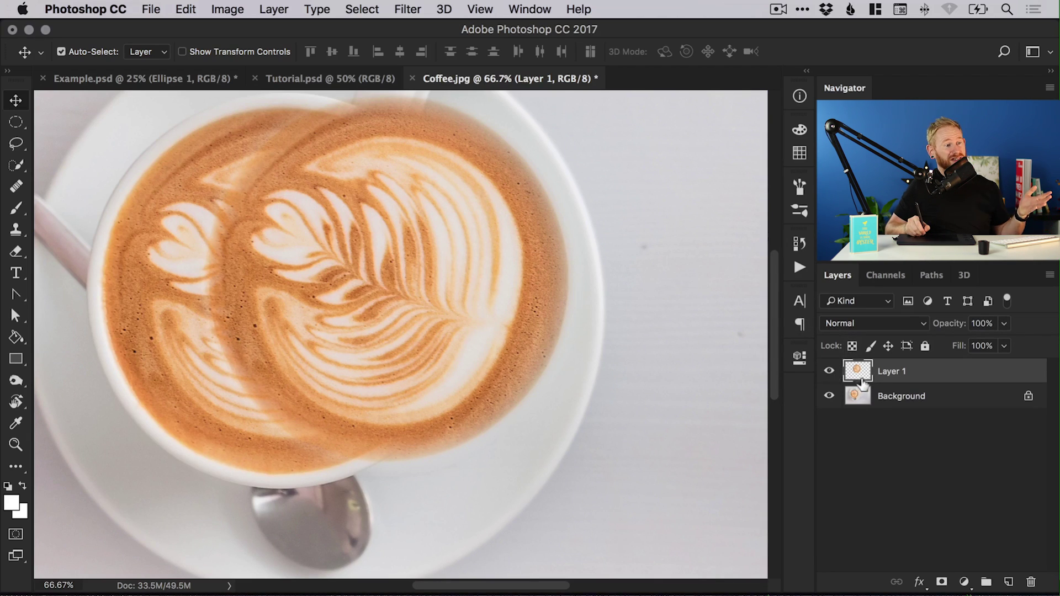
right_click(900, 372)
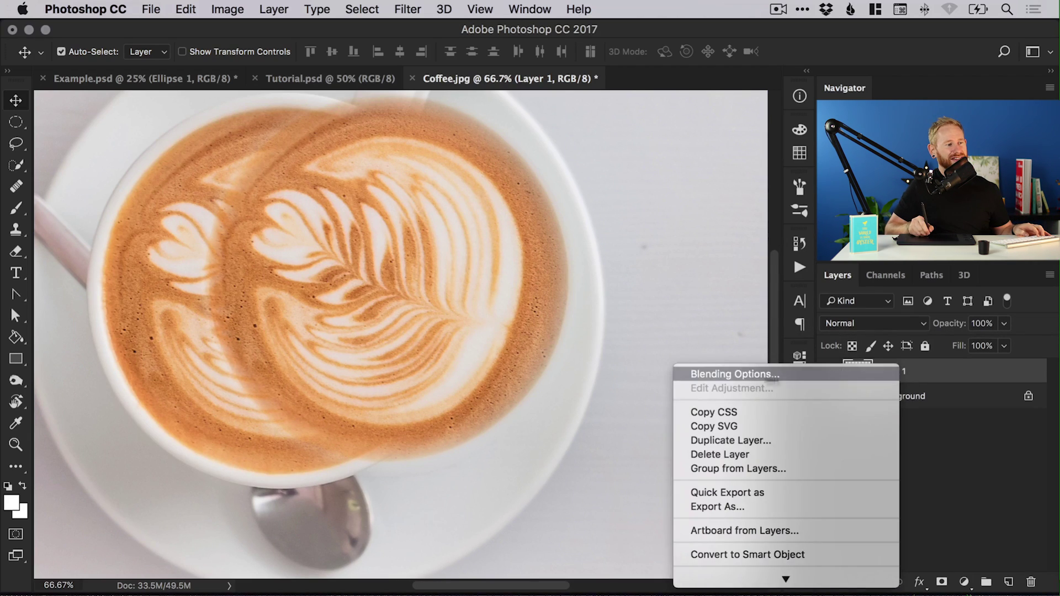
left_click(753, 439)
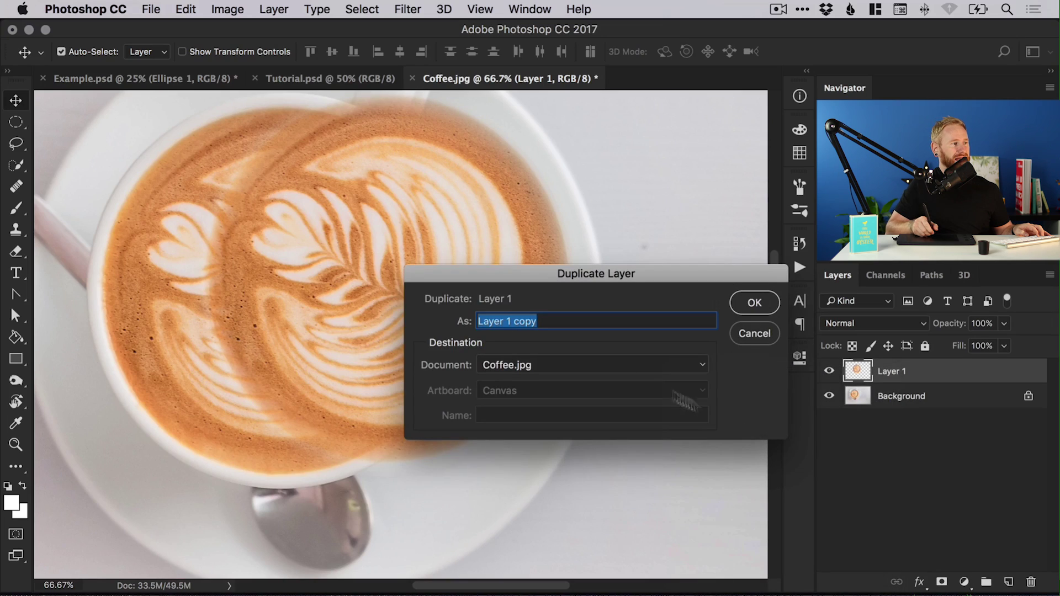
left_click(529, 366)
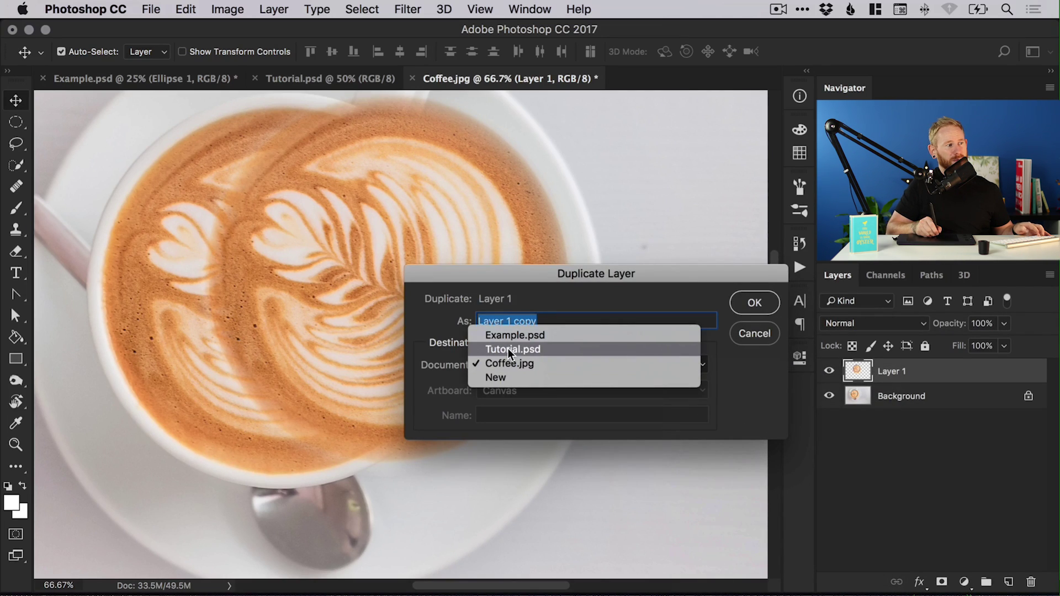
left_click(508, 349)
left_click(748, 306)
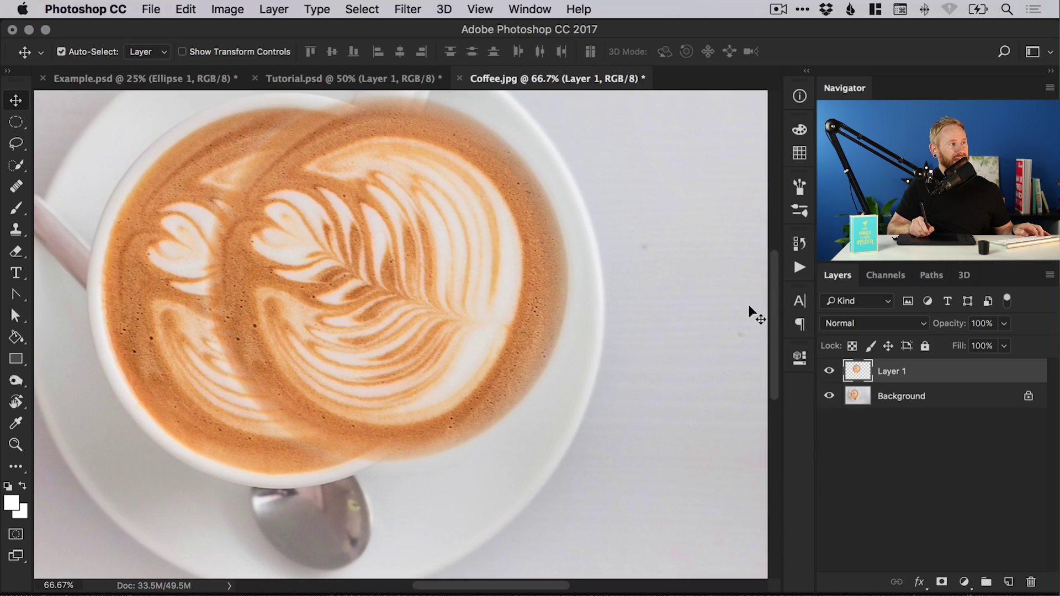
Step: Close Coffee.jpg and move the coffee layer in Tutorial.psd onto the middle of the clock face
left_click(460, 78)
left_click(473, 234)
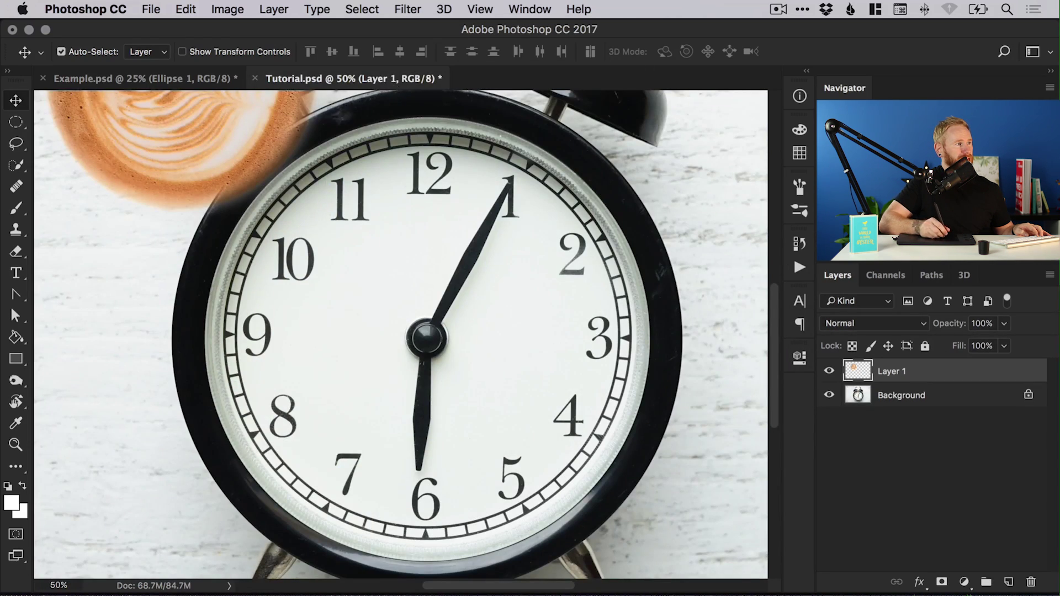
left_click_drag(180, 142, 420, 398)
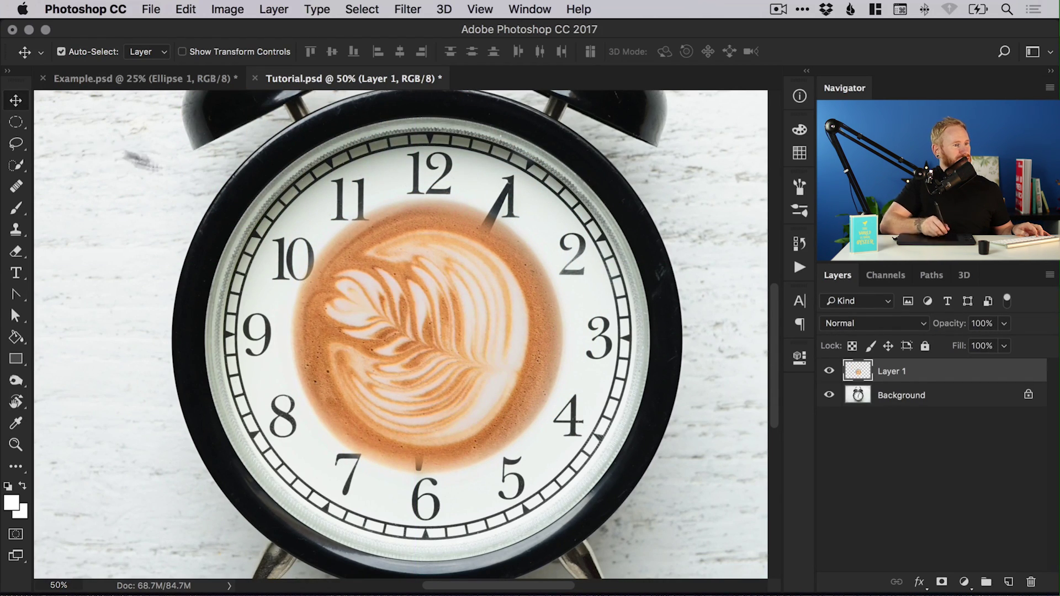
Step: Hide the coffee layer and rename it Coffee
left_click(830, 374)
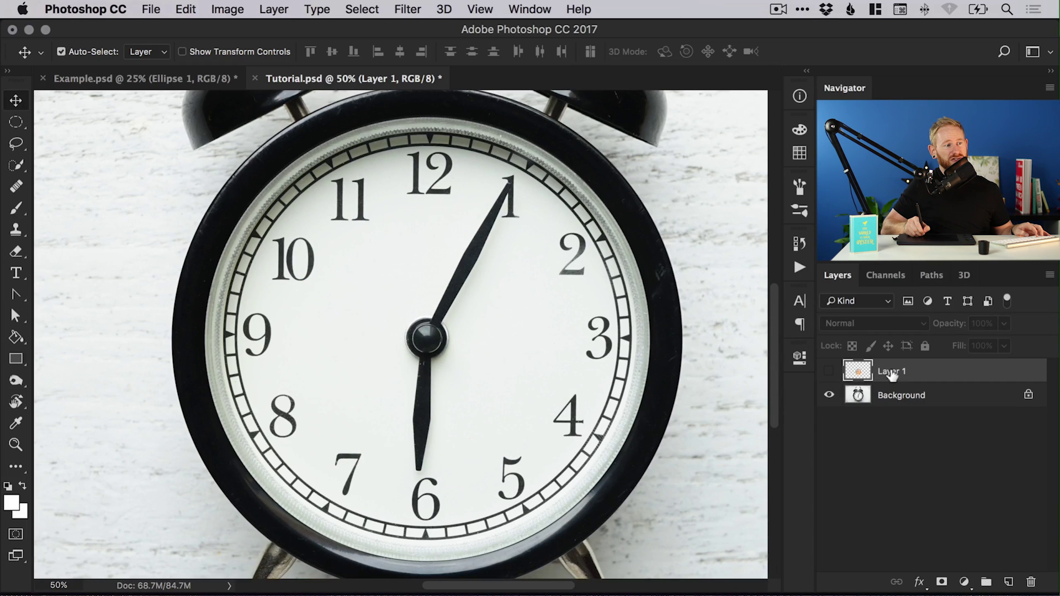
double_click(895, 373)
type("Coffee")
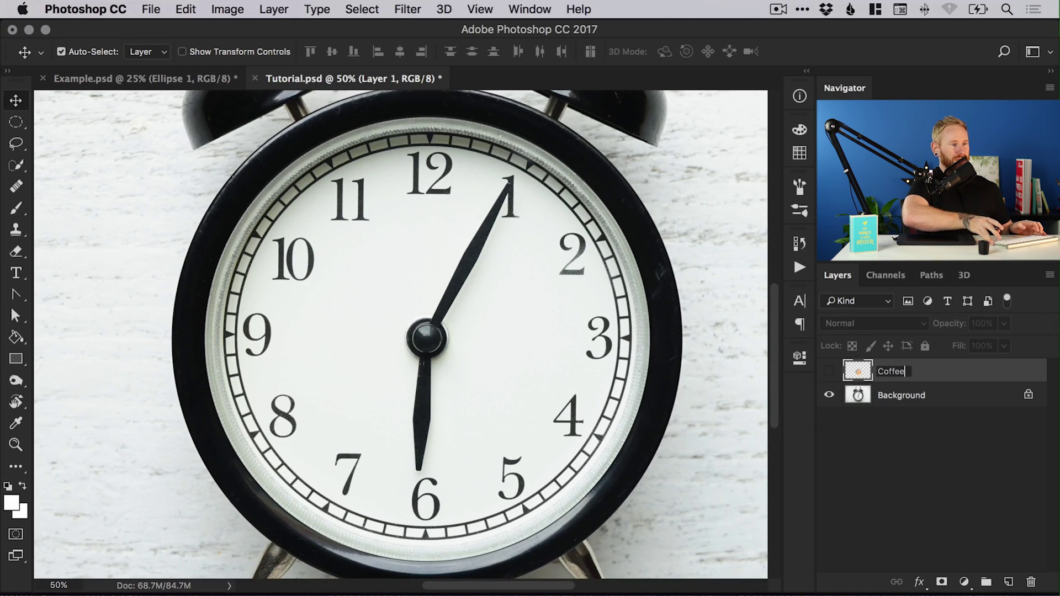
key("Return")
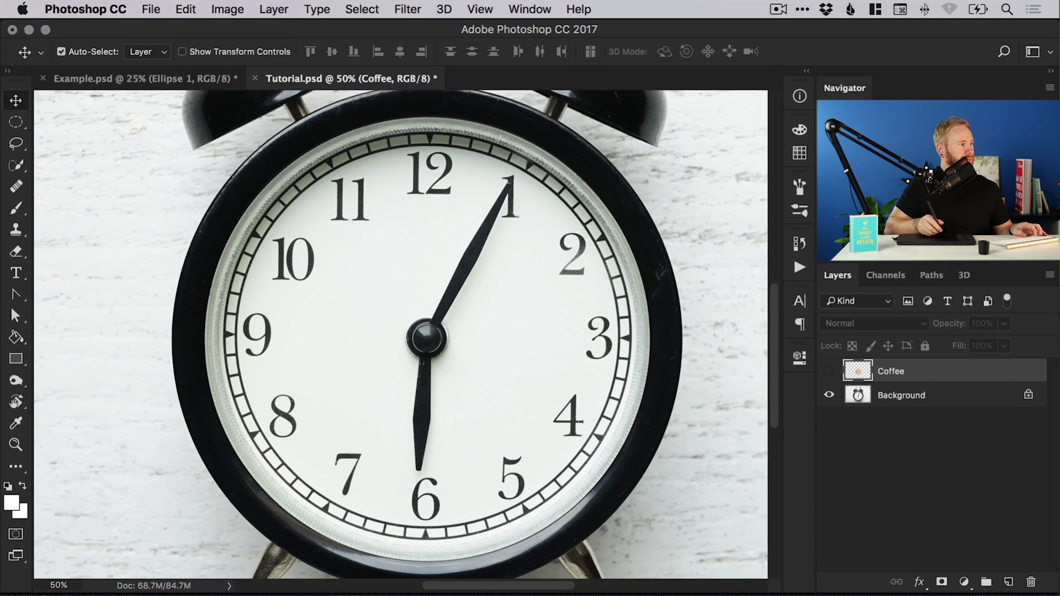
Step: Draw a circular Ellipse shape about 1748 px in diameter over the clock face
left_click(17, 363)
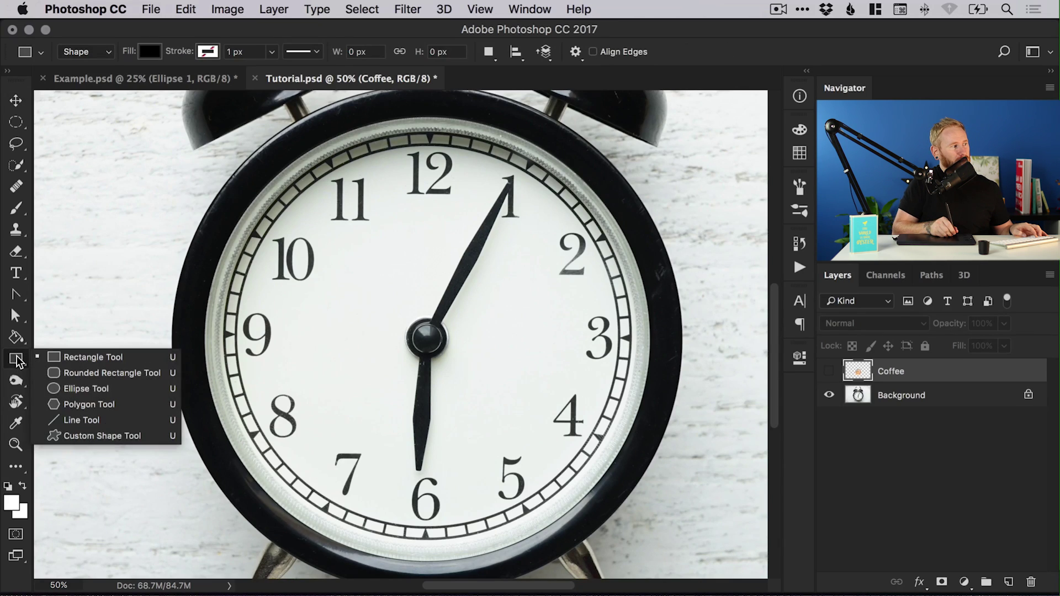
left_click(110, 389)
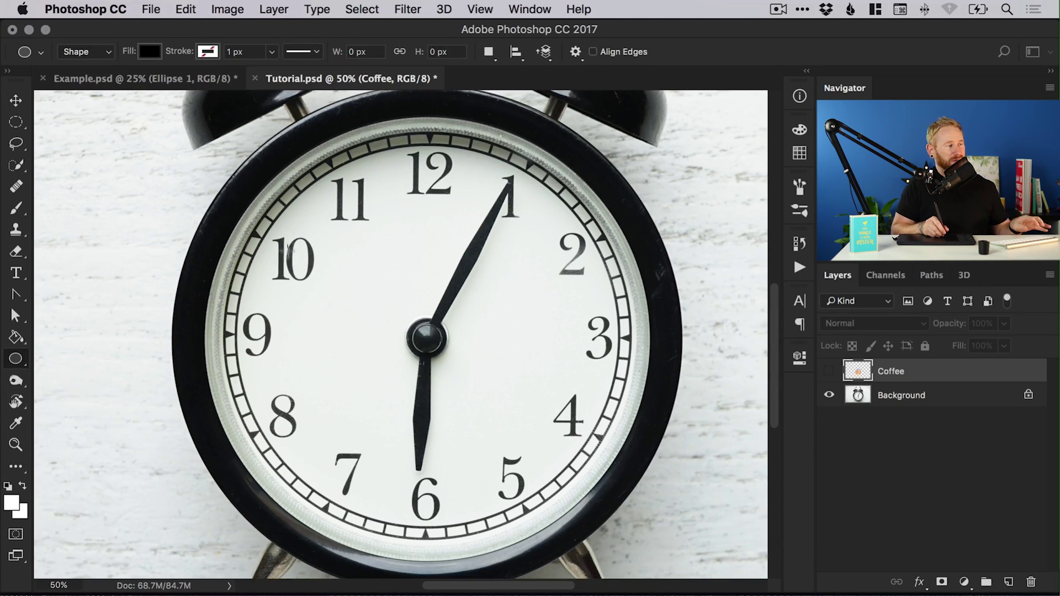
left_click_drag(243, 172, 706, 515)
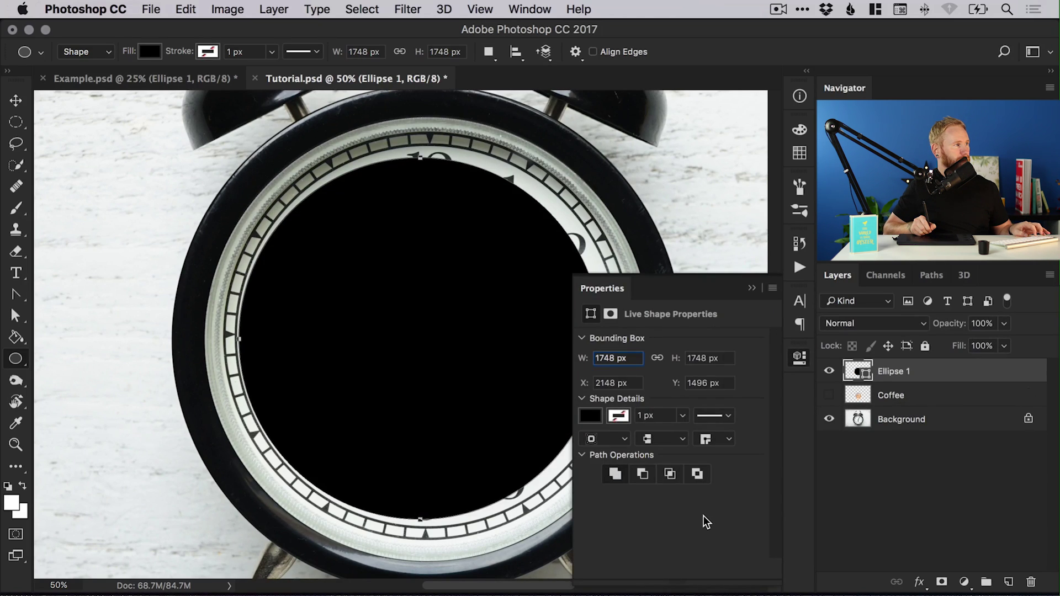
key("v")
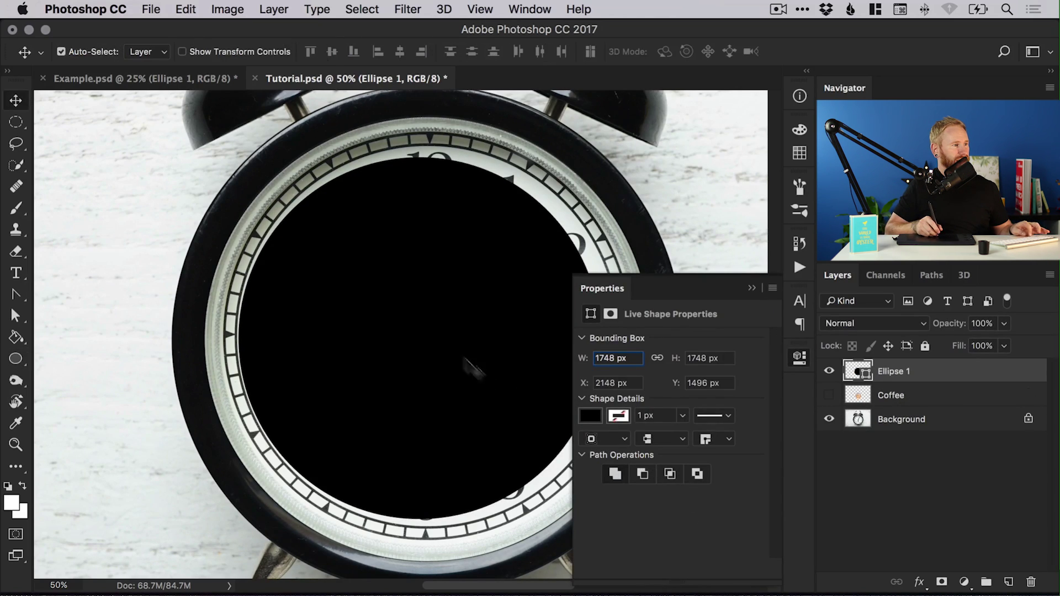
Step: Change the circle's fill to pure red (ff0000)
double_click(859, 373)
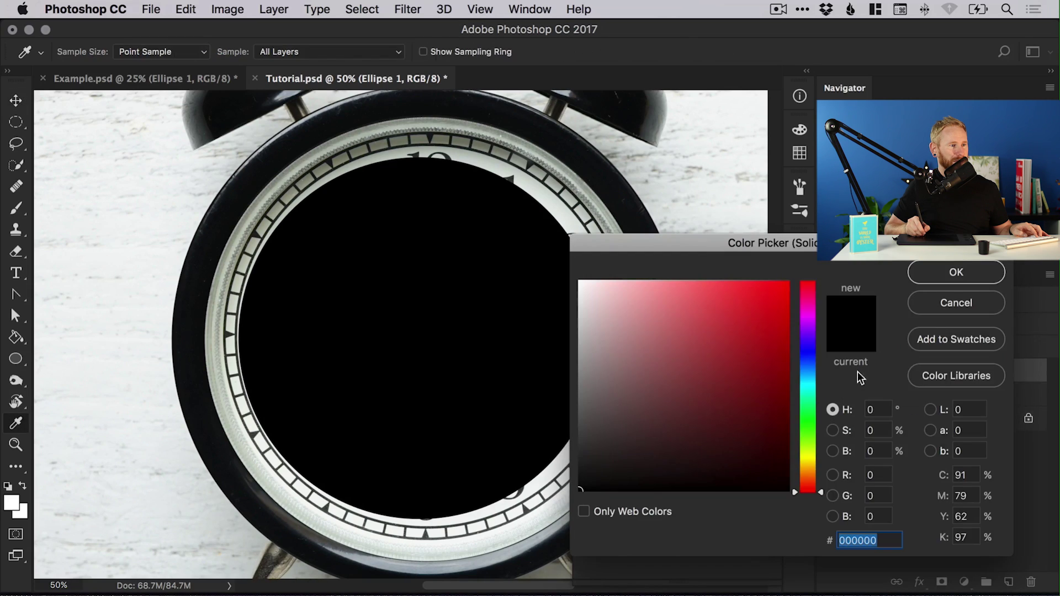
left_click(788, 282)
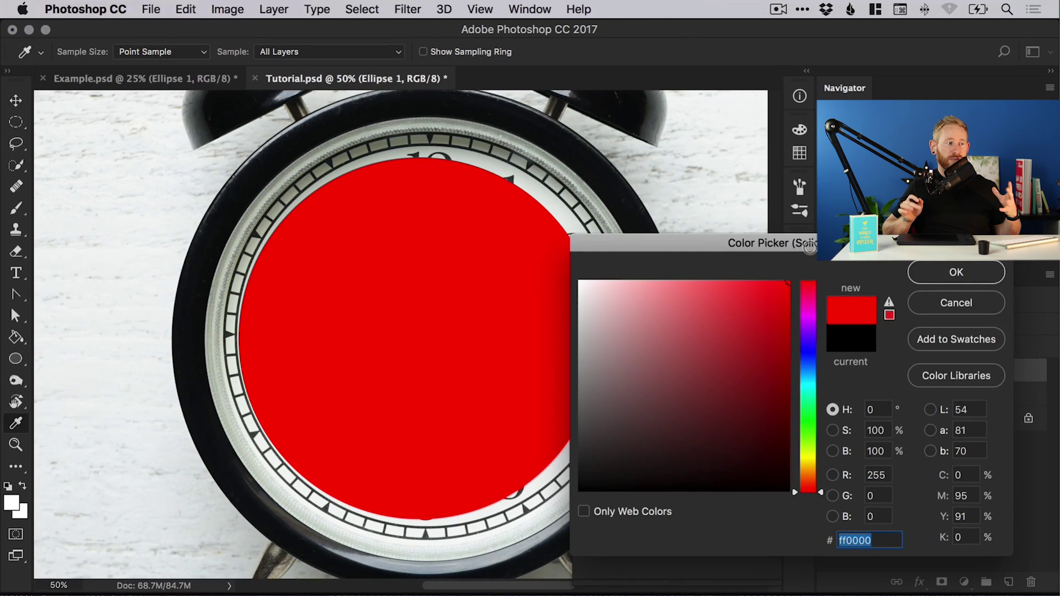
left_click(949, 274)
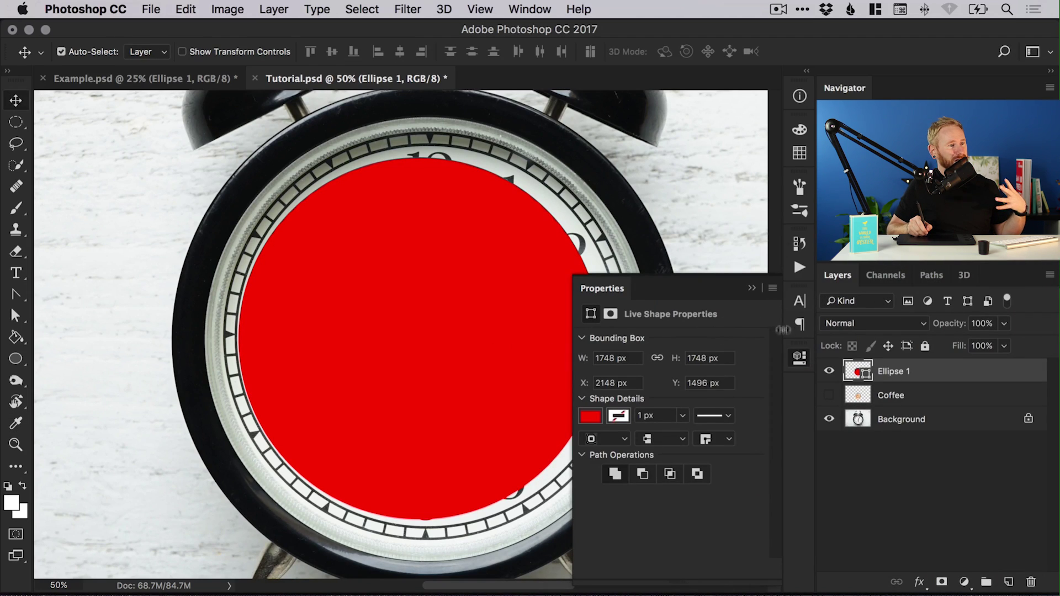
left_click(799, 357)
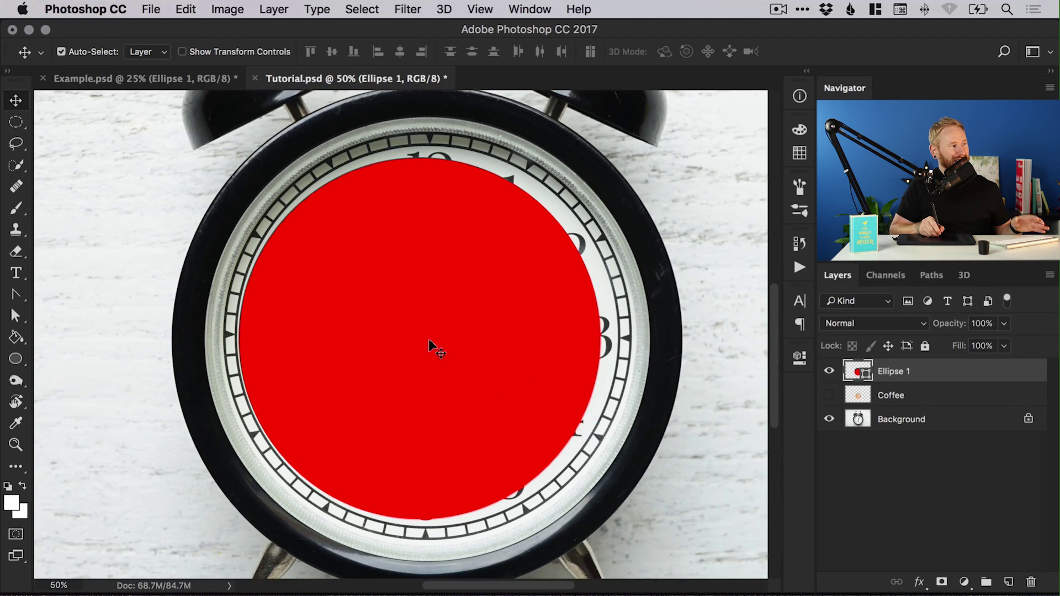
Step: Align the red circle with the dial's left inner edge and scale it up to about 123% so it covers the whole clock face
left_click_drag(431, 348, 402, 343)
left_click_drag(397, 341, 396, 342)
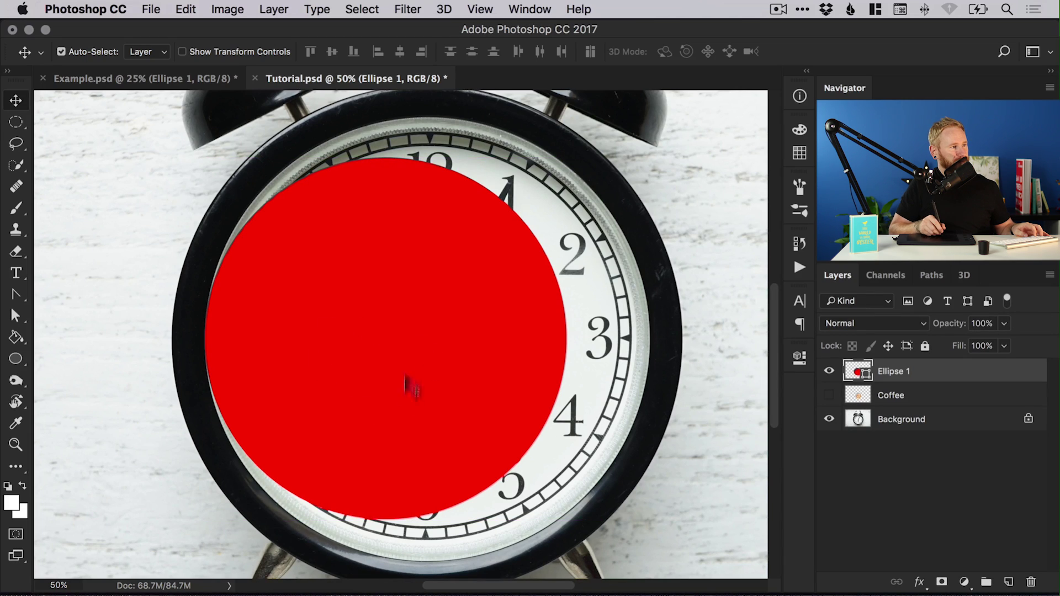
left_click(185, 8)
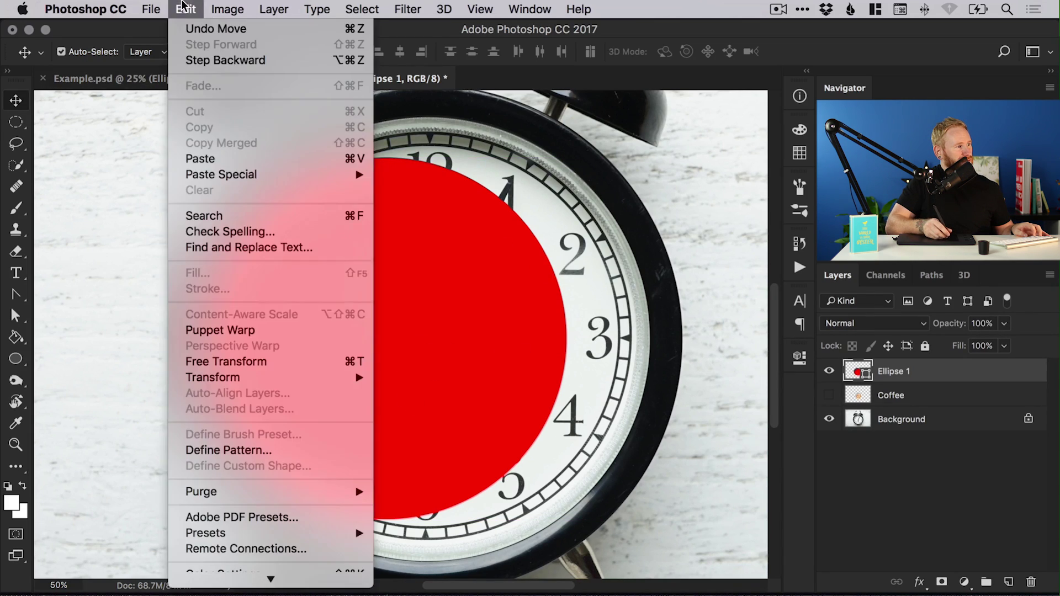
left_click(247, 359)
left_click_drag(567, 155, 608, 114)
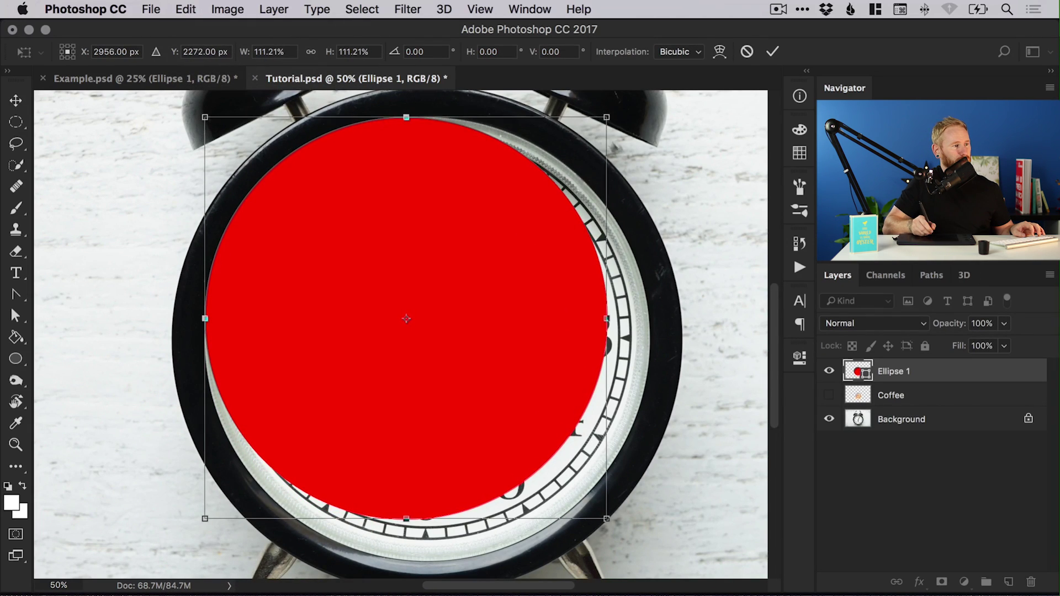
left_click_drag(607, 523, 657, 562)
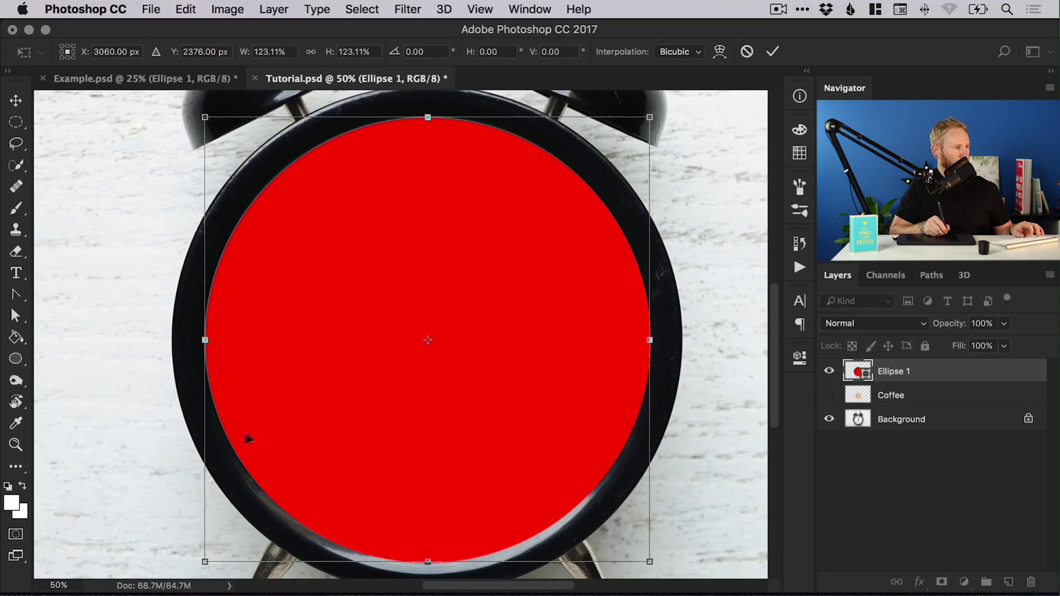
scroll(234, 511, "down", 2)
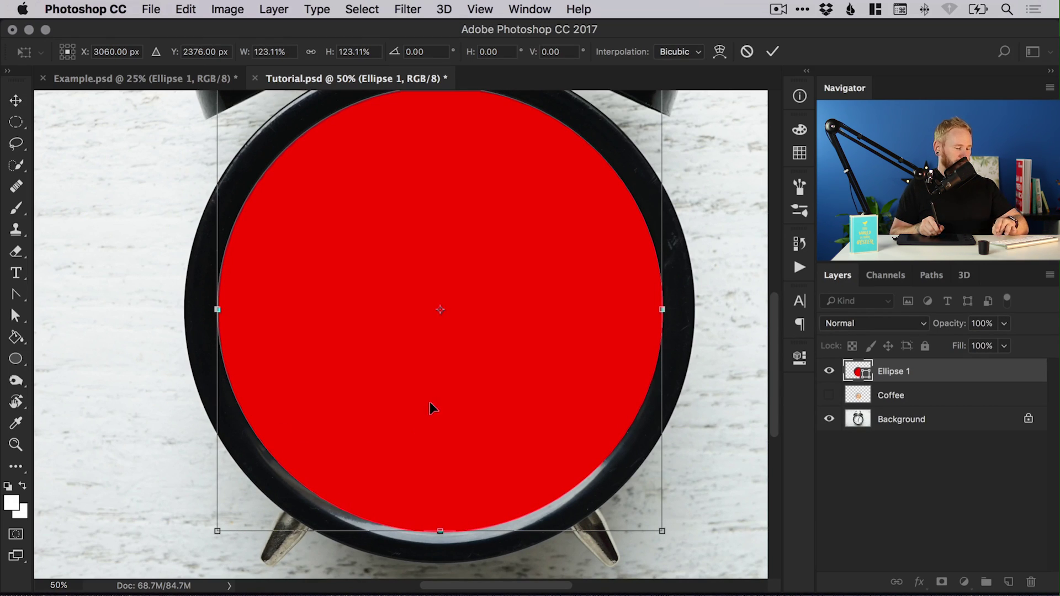
key("Return")
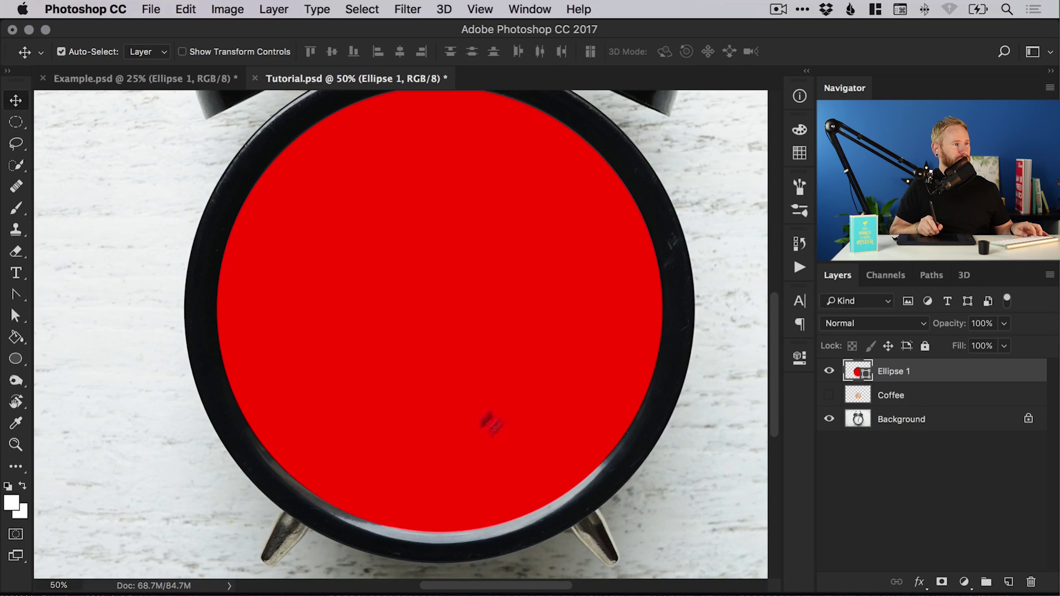
left_click(830, 375)
left_click(832, 374)
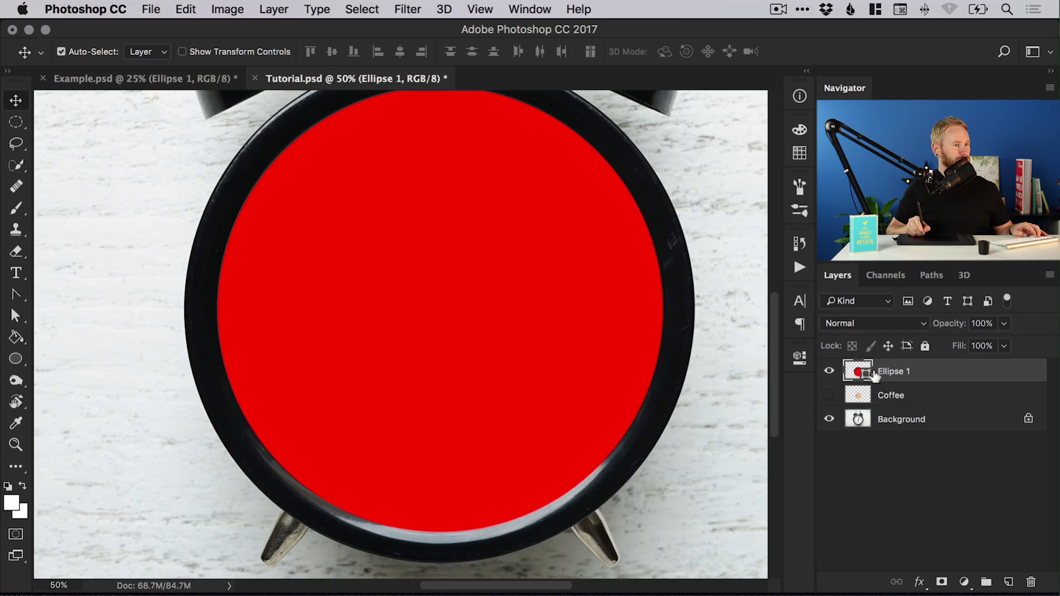
Step: Duplicate the red circle layer within Tutorial.psd and change the copy's fill to yellow (fff000)
left_click_drag(871, 376, 898, 374)
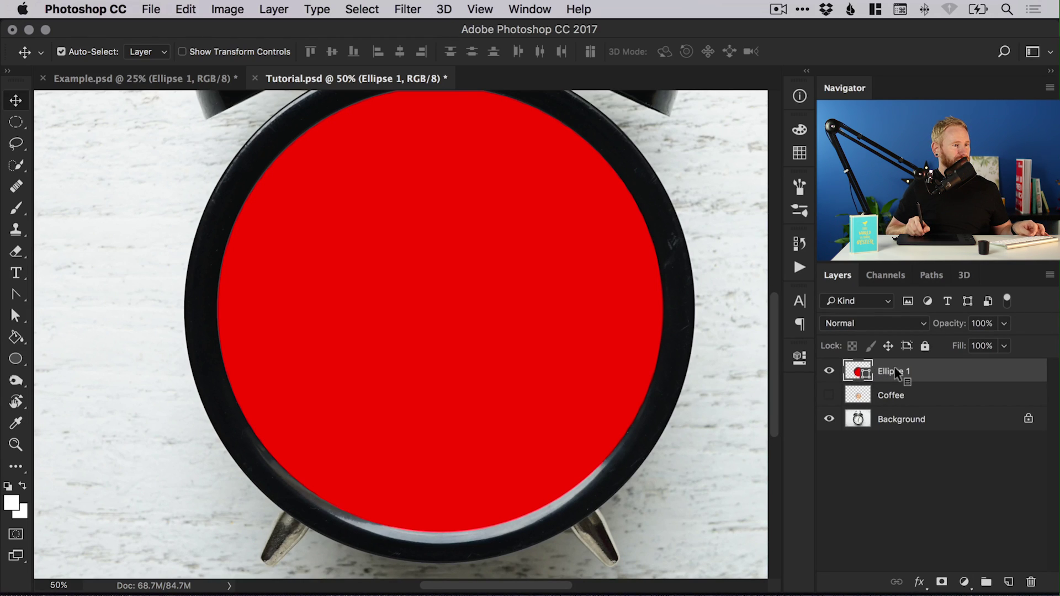
right_click(897, 373)
left_click(811, 439)
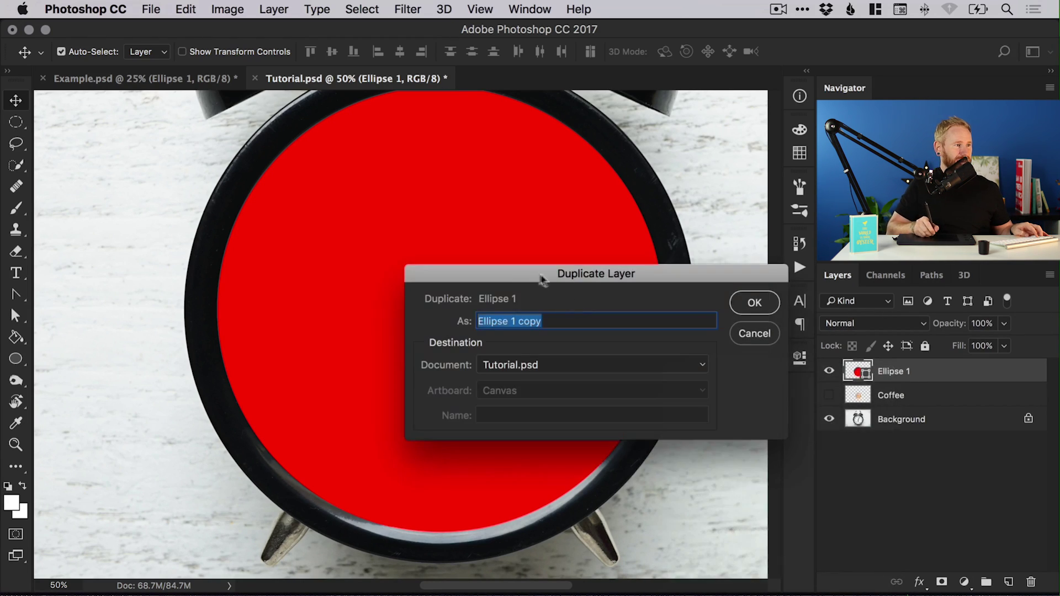
left_click(755, 307)
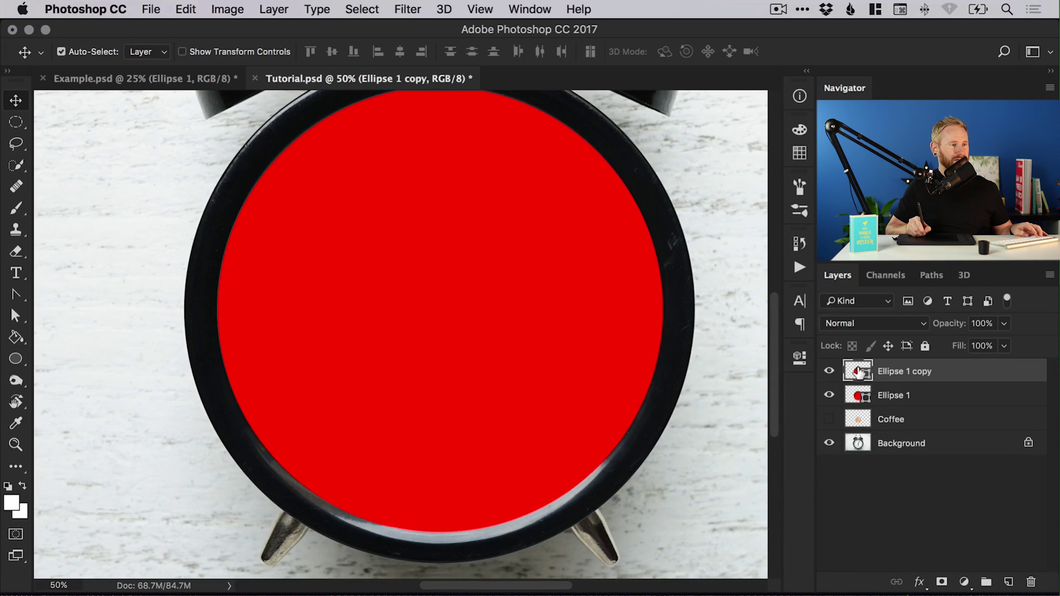
double_click(858, 372)
left_click(807, 456)
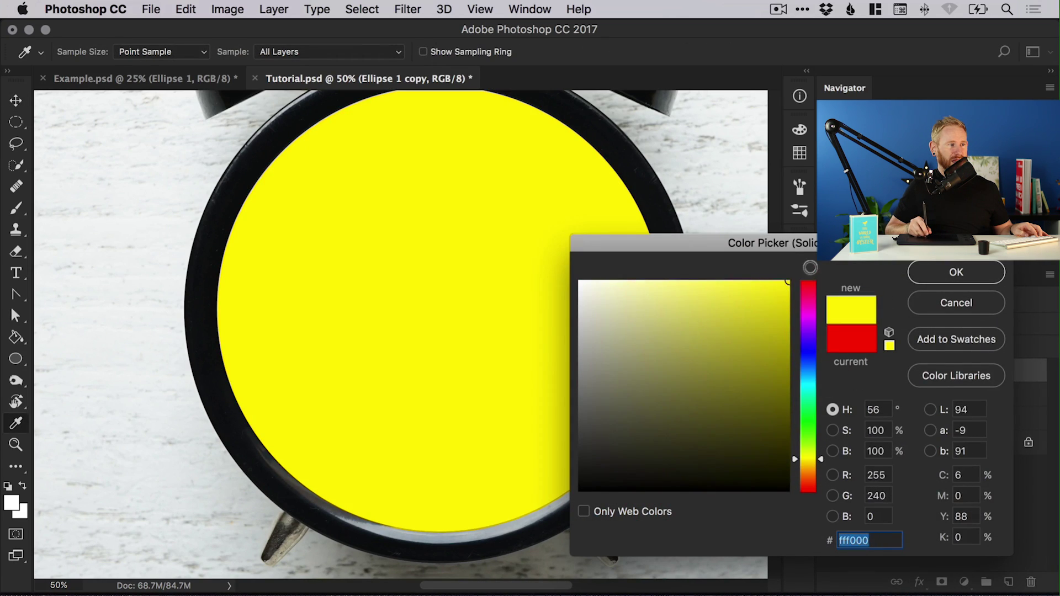
left_click(939, 273)
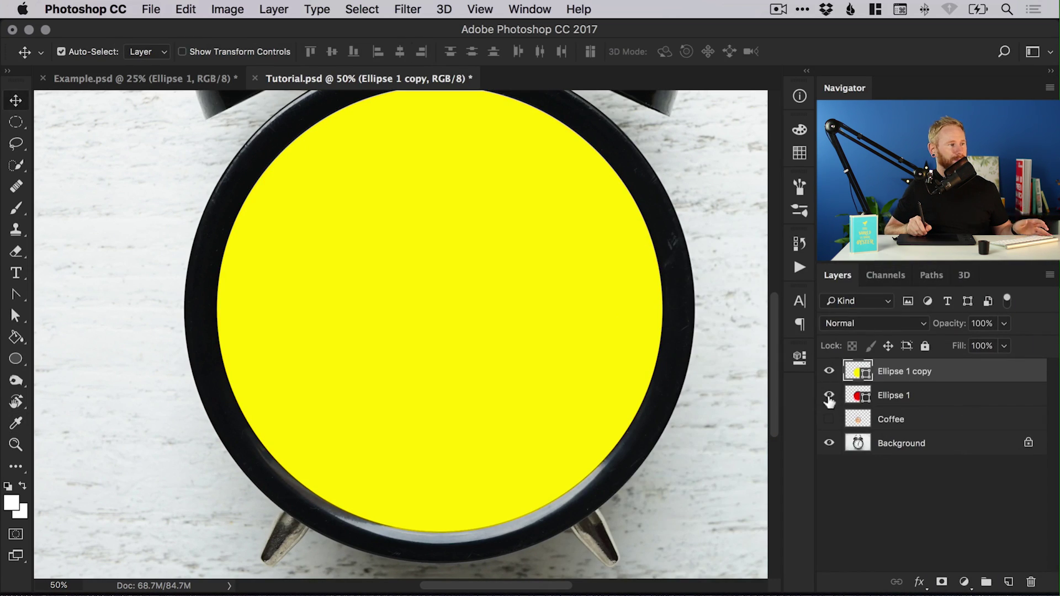
Step: Place the yellow circle layer beneath the red circle layer and hide the red one
left_click_drag(888, 376, 907, 409)
left_click(833, 373)
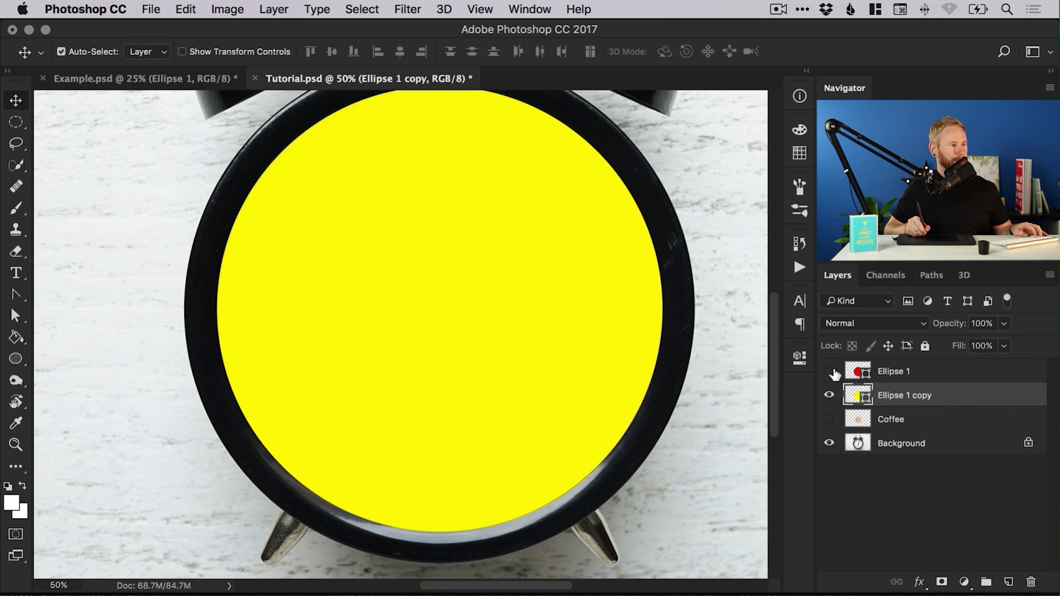
Step: Scale the yellow circle up from its center to about 114% so it covers the clock's black outer rim
scroll(424, 320, "up", 2)
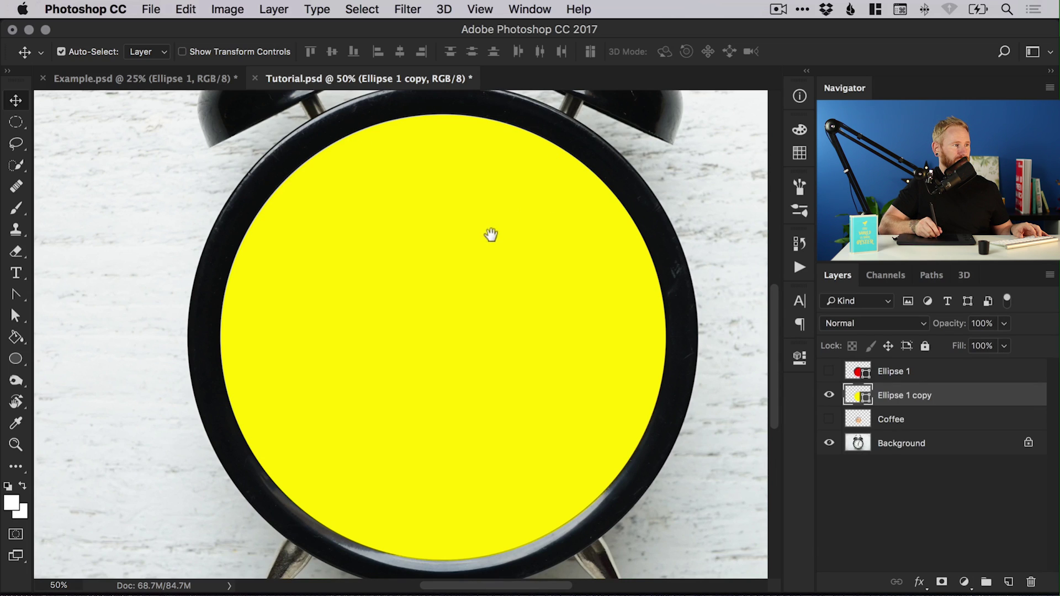
scroll(487, 243, "up", 1)
left_click(190, 9)
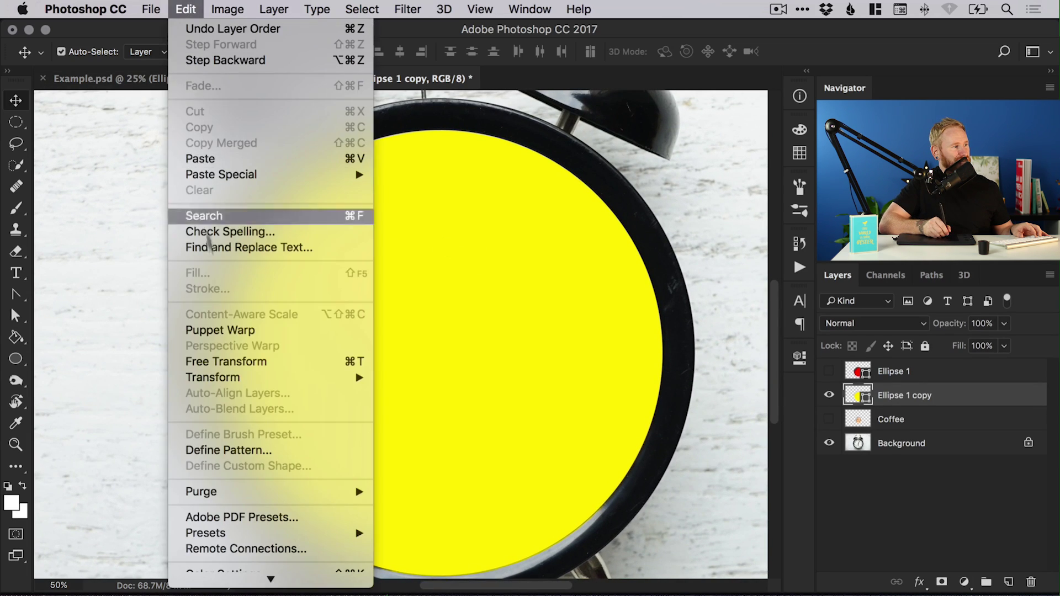
left_click(236, 360)
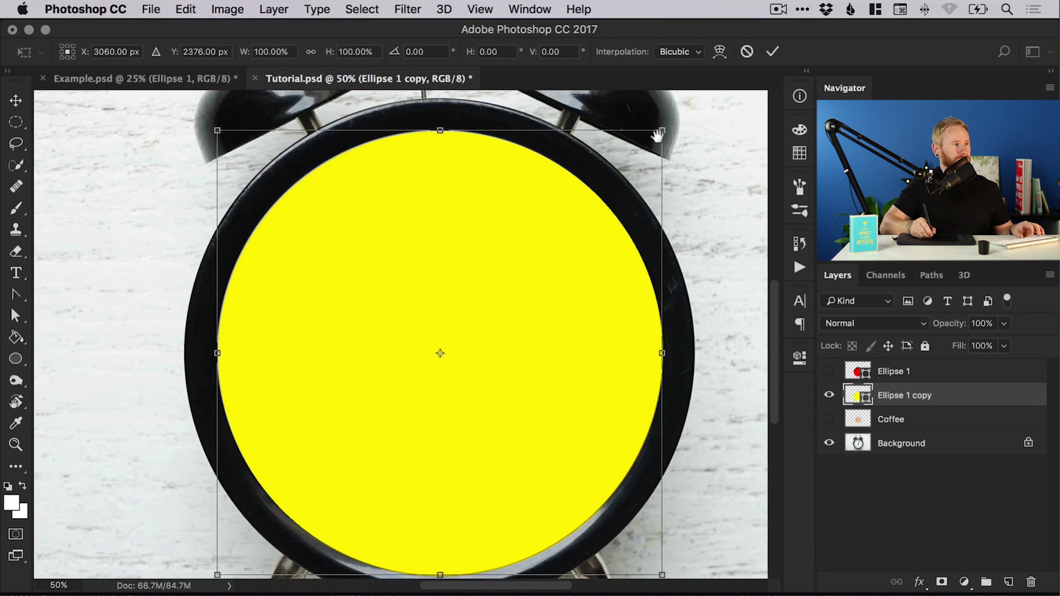
scroll(663, 141, "right", 1)
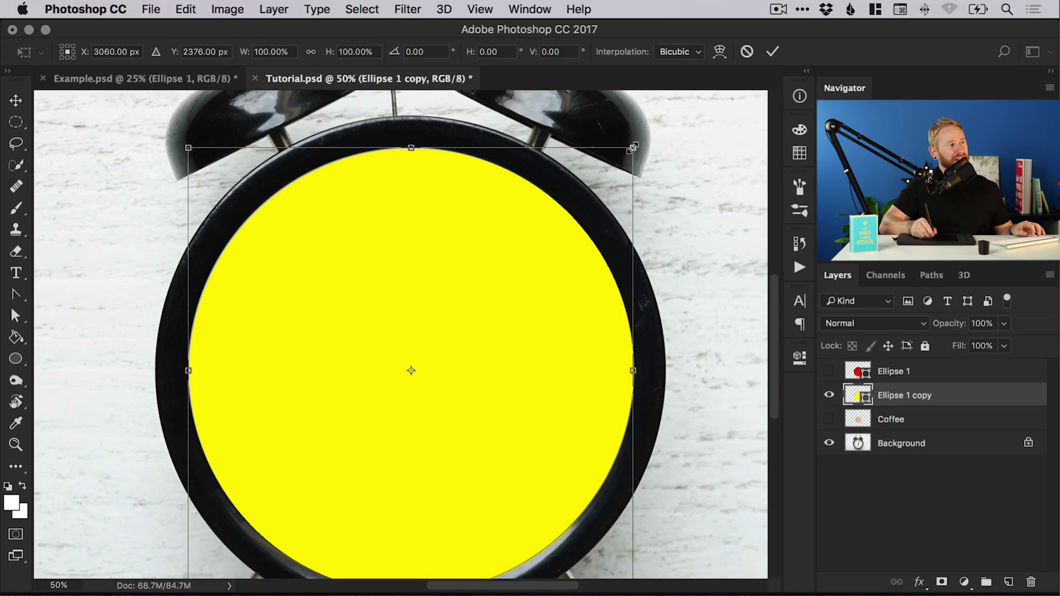
left_click_drag(634, 147, 670, 109)
key("ctrl+z")
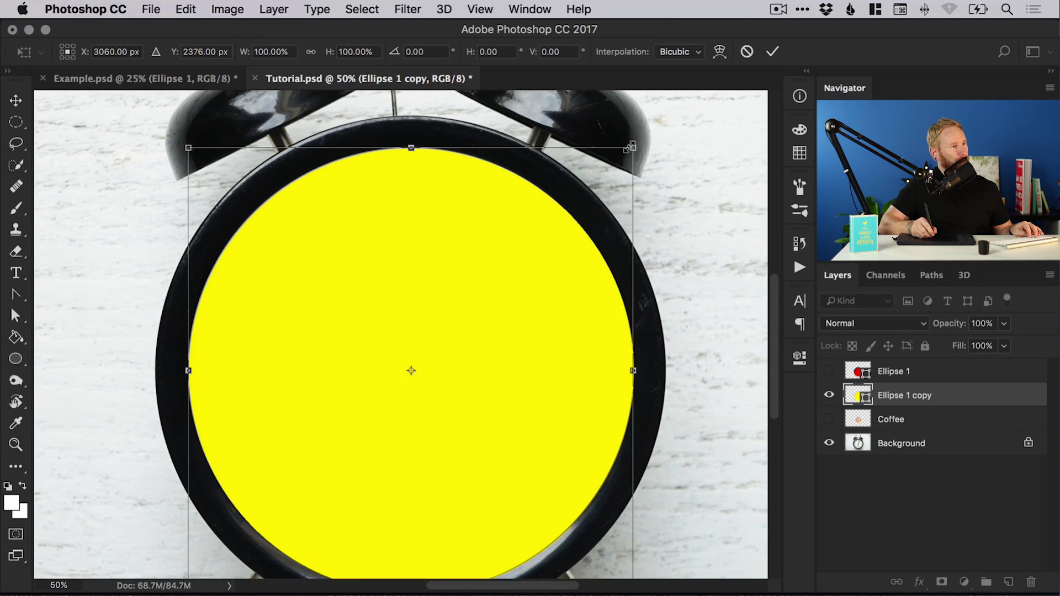
left_click_drag(633, 147, 664, 114)
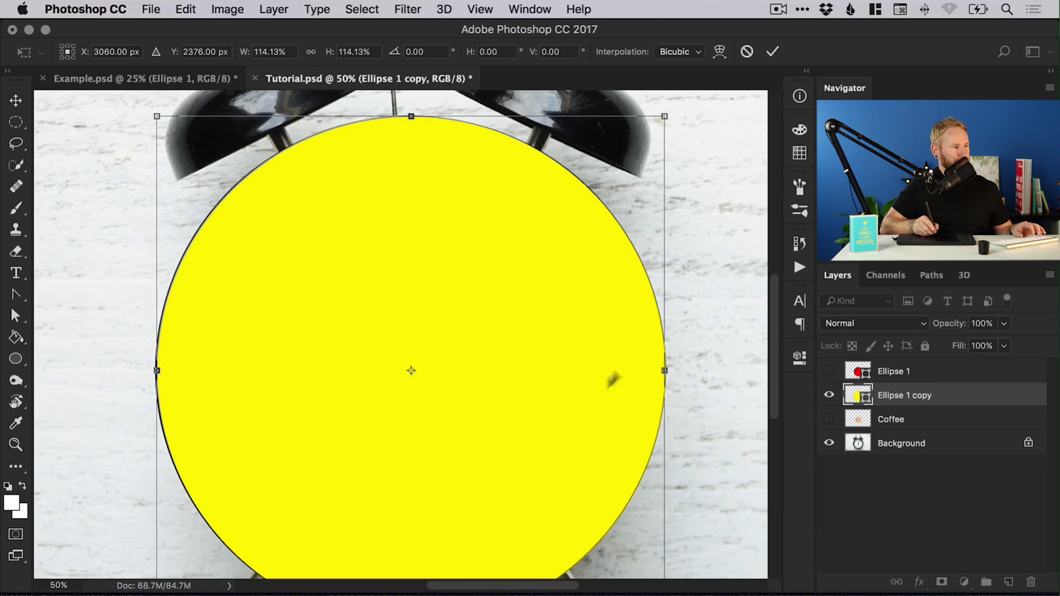
Step: Fine-tune the yellow circle against the rim's lower edges at about 114.3% width and 113.9% height, and apply the transform
scroll(613, 380, "down", 5)
scroll(516, 334, "left", 5)
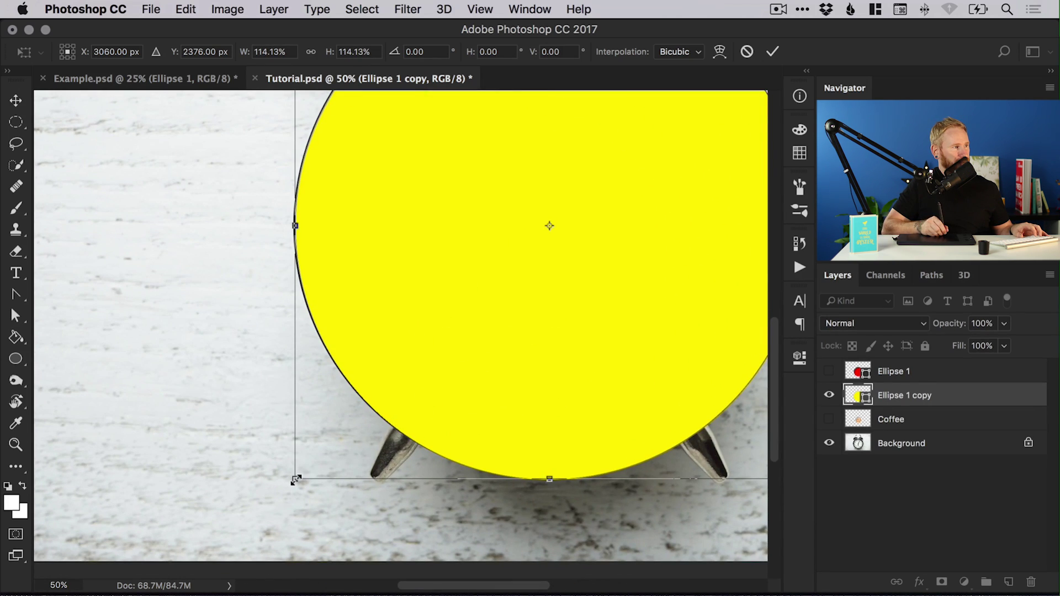
left_click_drag(296, 480, 295, 480)
left_click_drag(556, 464, 485, 478)
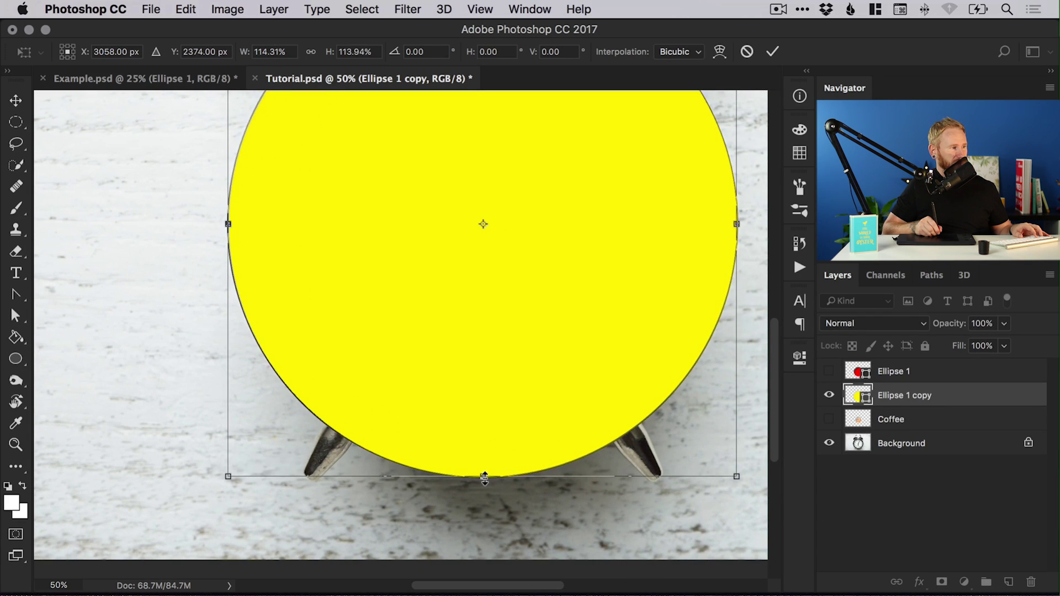
left_click_drag(649, 355, 607, 362)
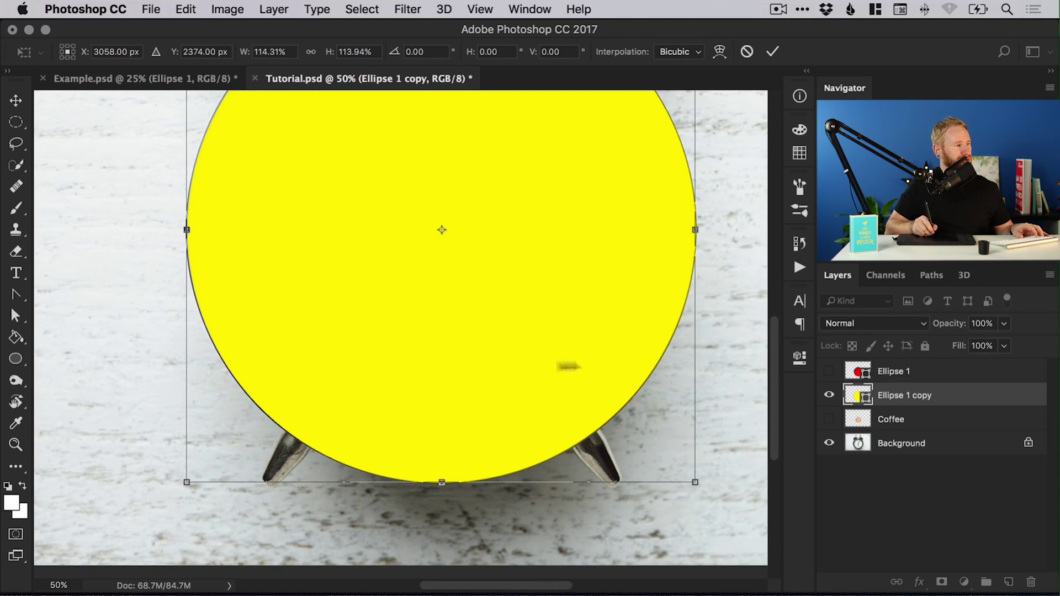
left_click_drag(594, 374, 575, 396)
key("Return")
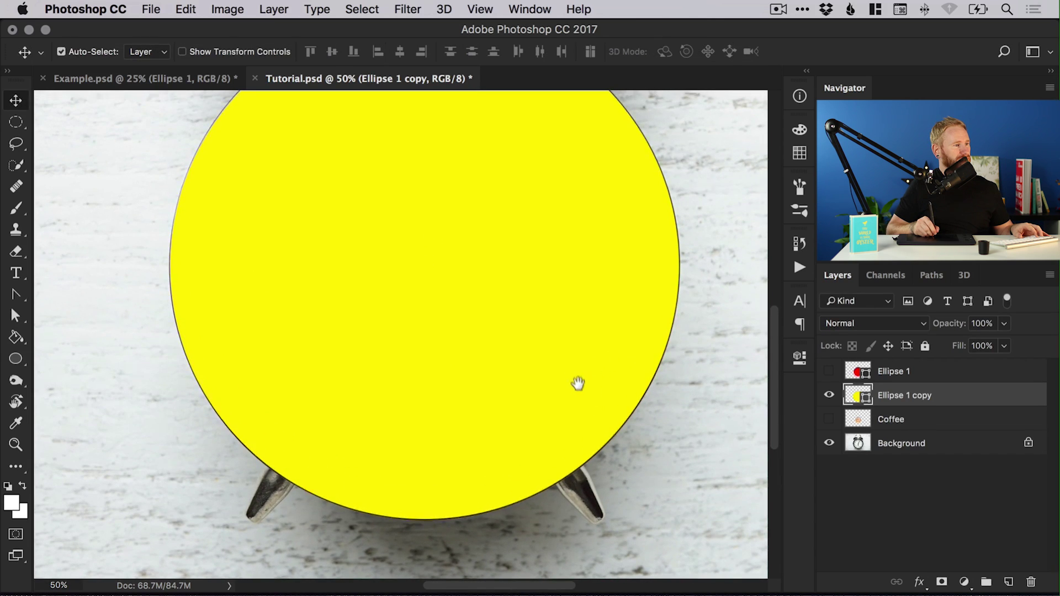
Step: Show the red circle to compare it with the yellow one, and hide both circle layers
scroll(578, 383, "up", 5)
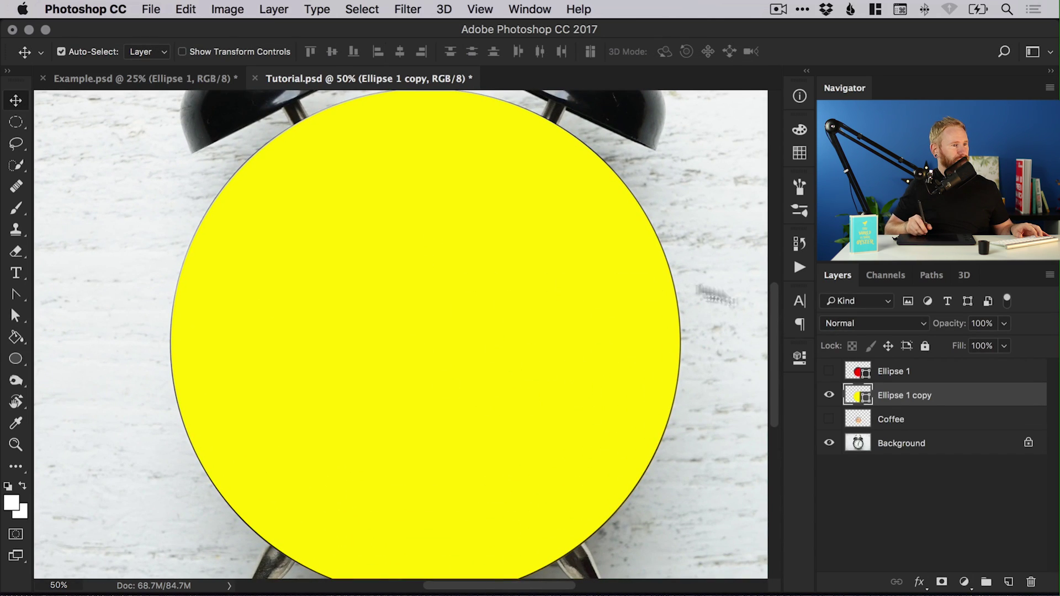
left_click(830, 371)
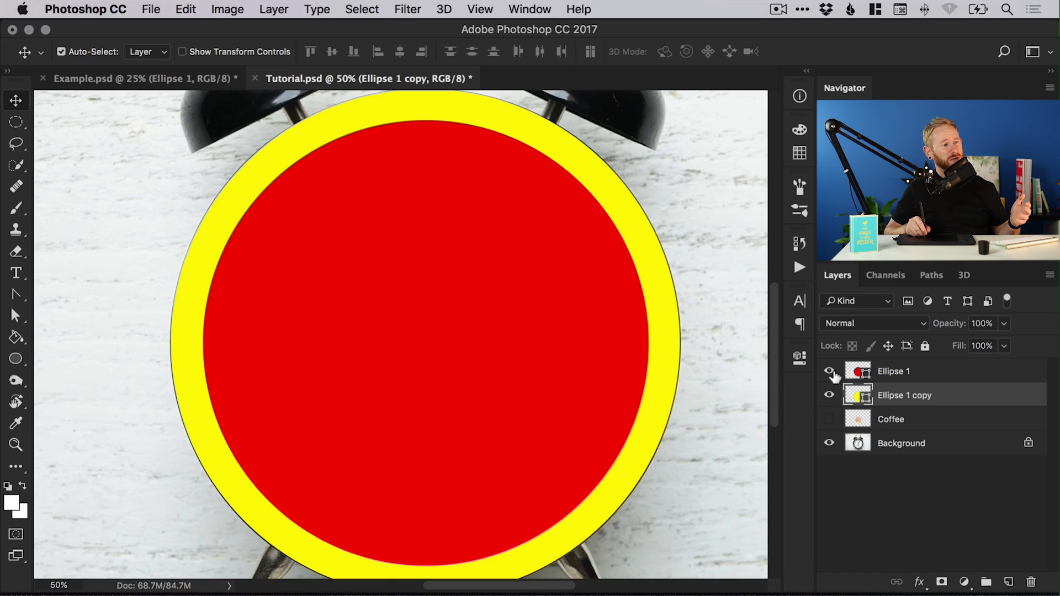
left_click_drag(830, 372, 837, 399)
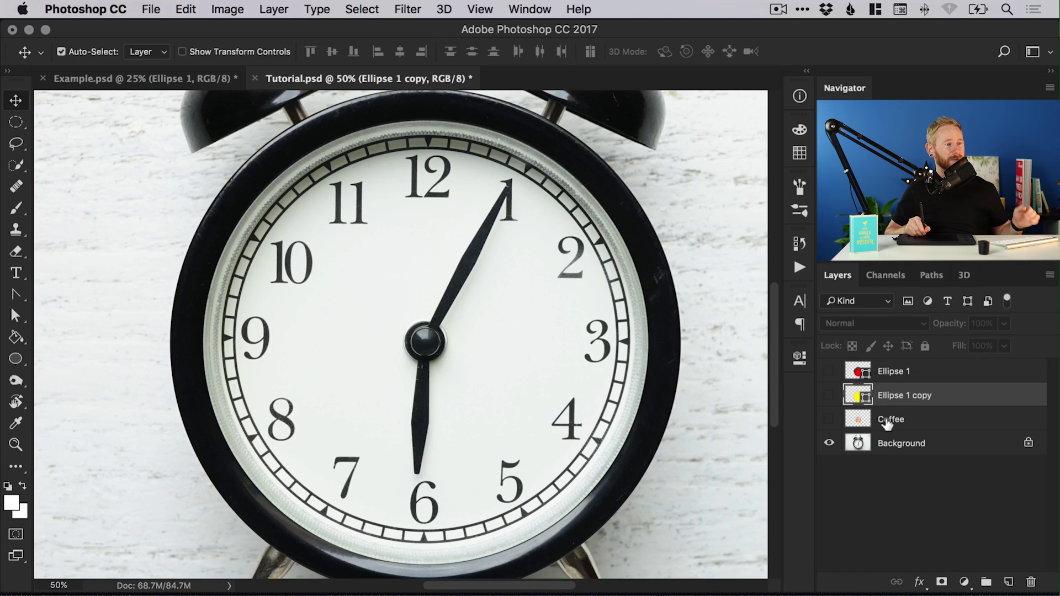
Step: Move the Coffee layer to the top of the layer stack and save the document
left_click_drag(887, 424, 895, 368)
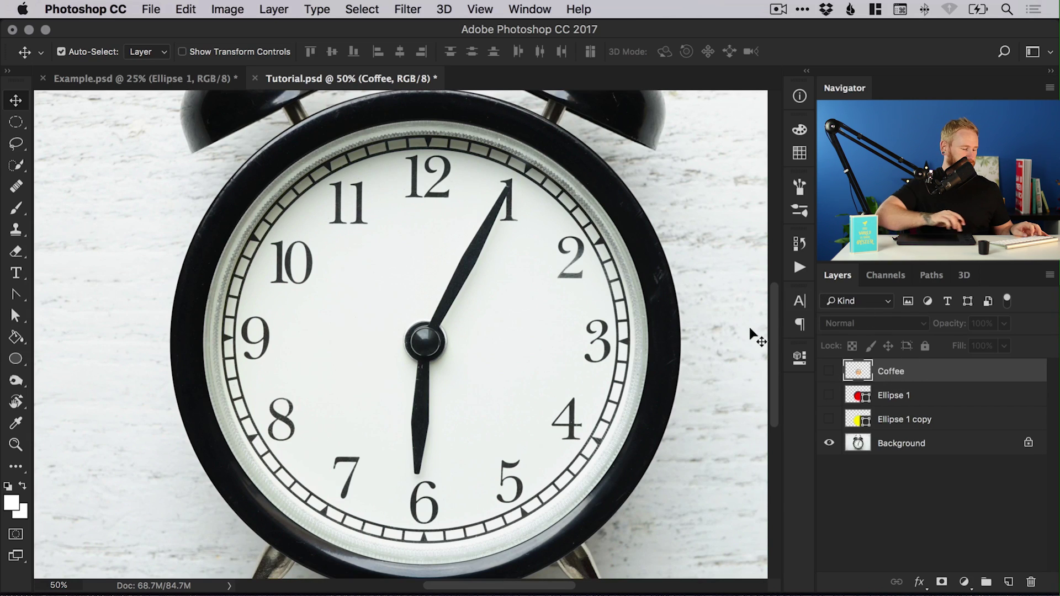
key("super+minus")
key("super+s")
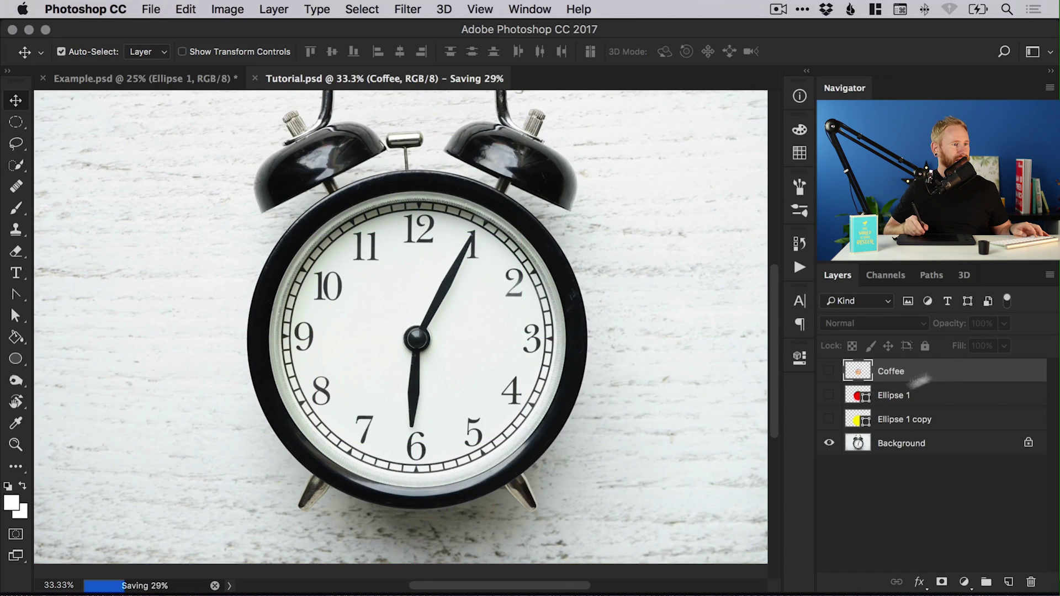
Step: Show the Coffee layer and scale it up to about 168%, centered on the dial so it covers the whole clock face
left_click(829, 371)
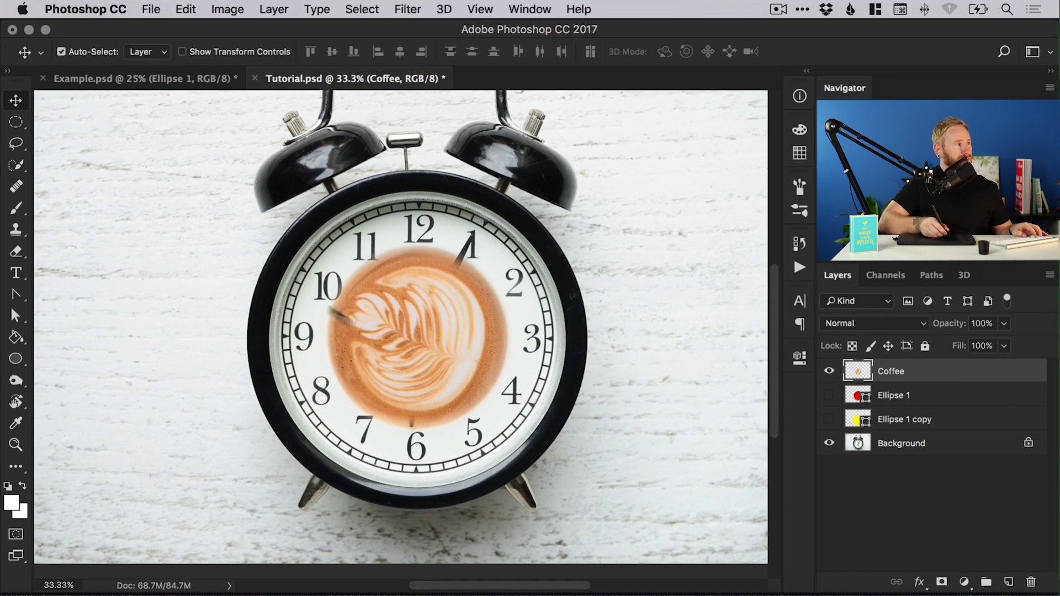
left_click(187, 10)
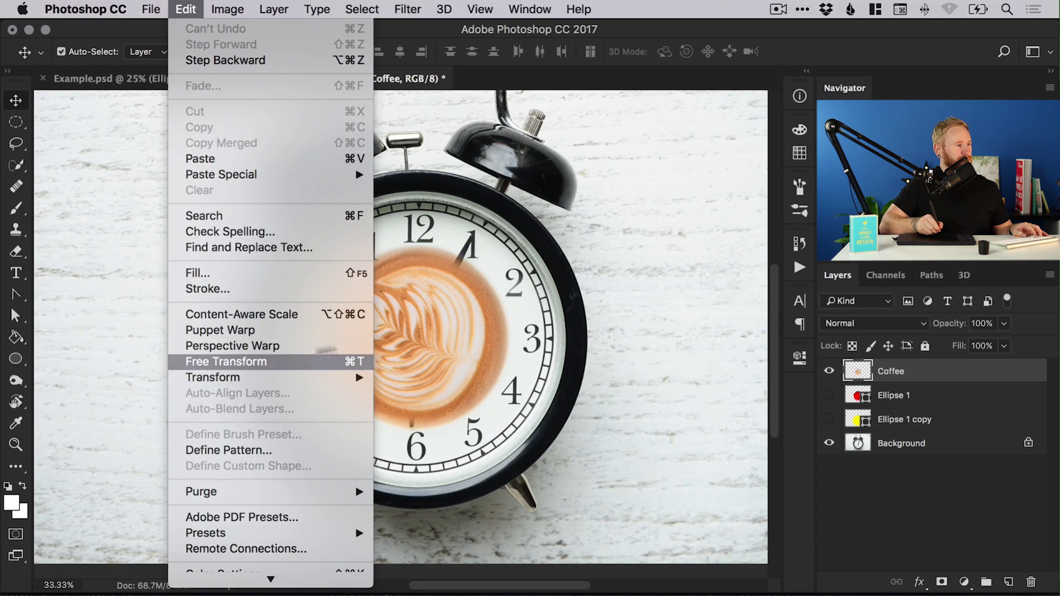
left_click(324, 362)
left_click_drag(523, 231, 584, 151)
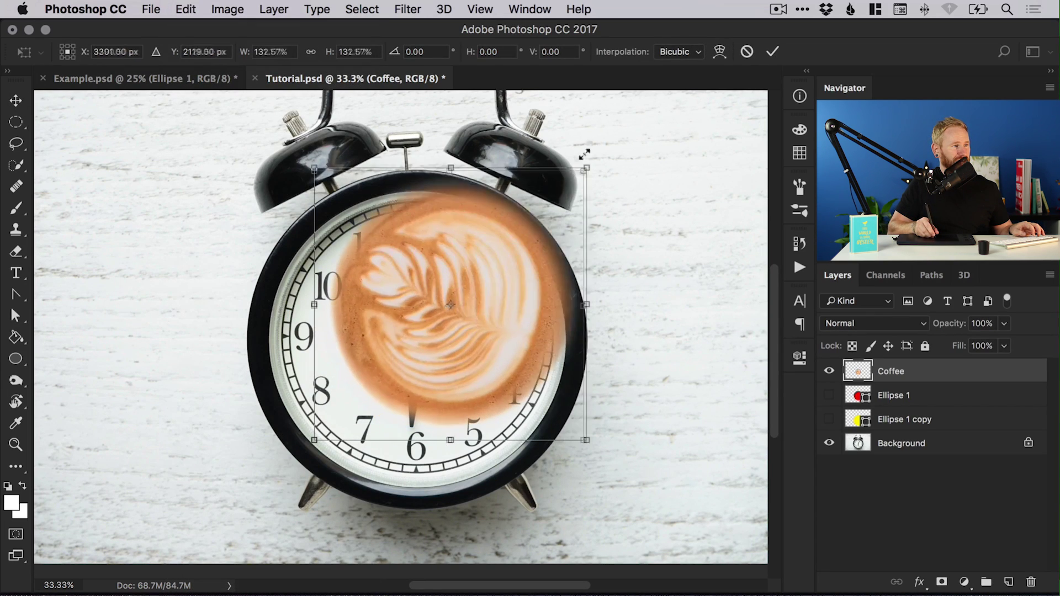
left_click_drag(516, 273, 487, 317)
left_click_drag(565, 194, 585, 166)
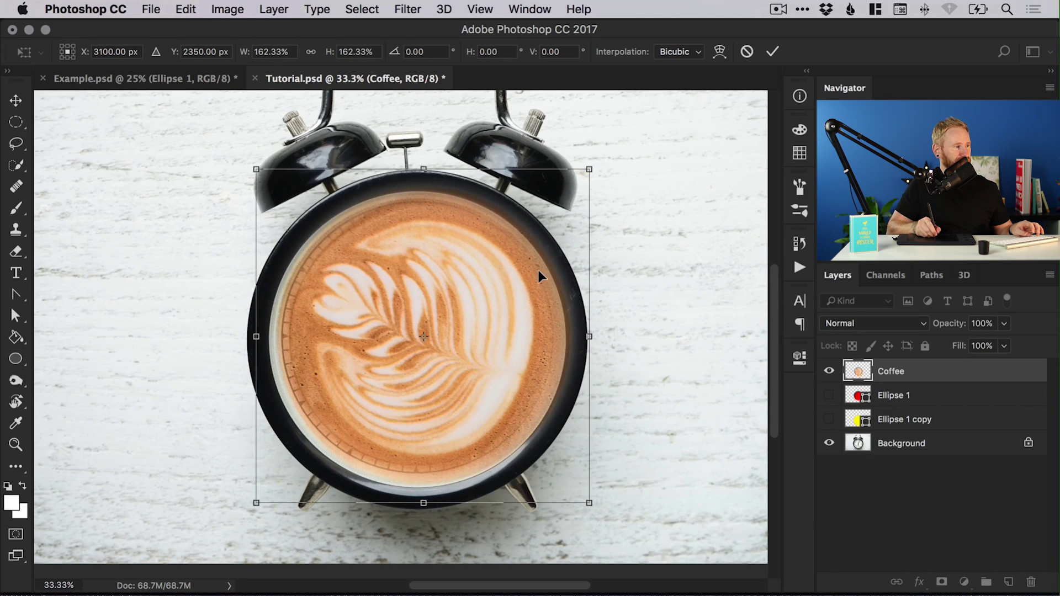
left_click_drag(538, 270, 534, 272)
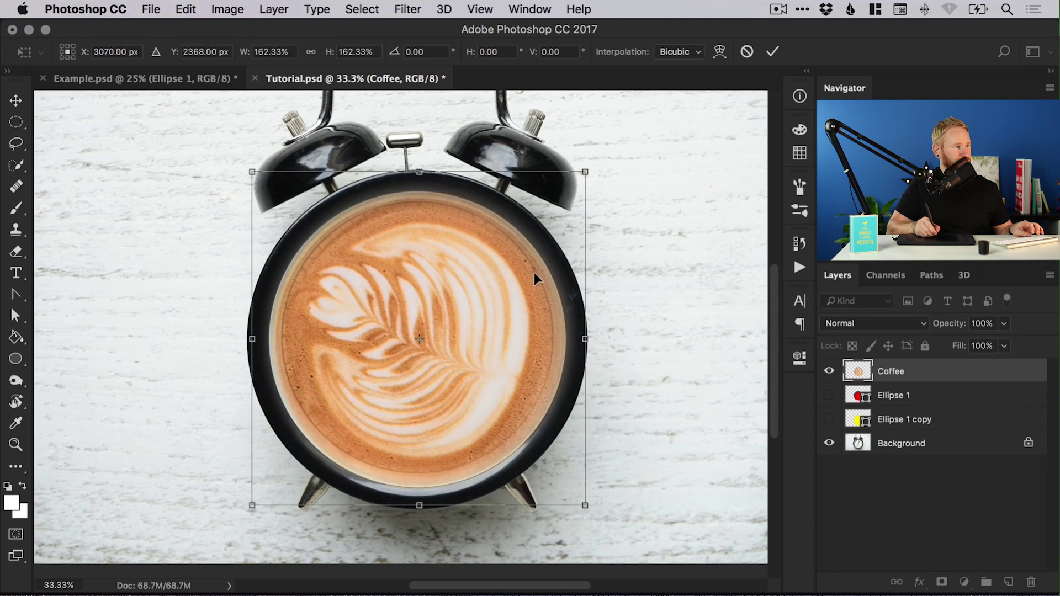
left_click_drag(585, 172, 590, 165)
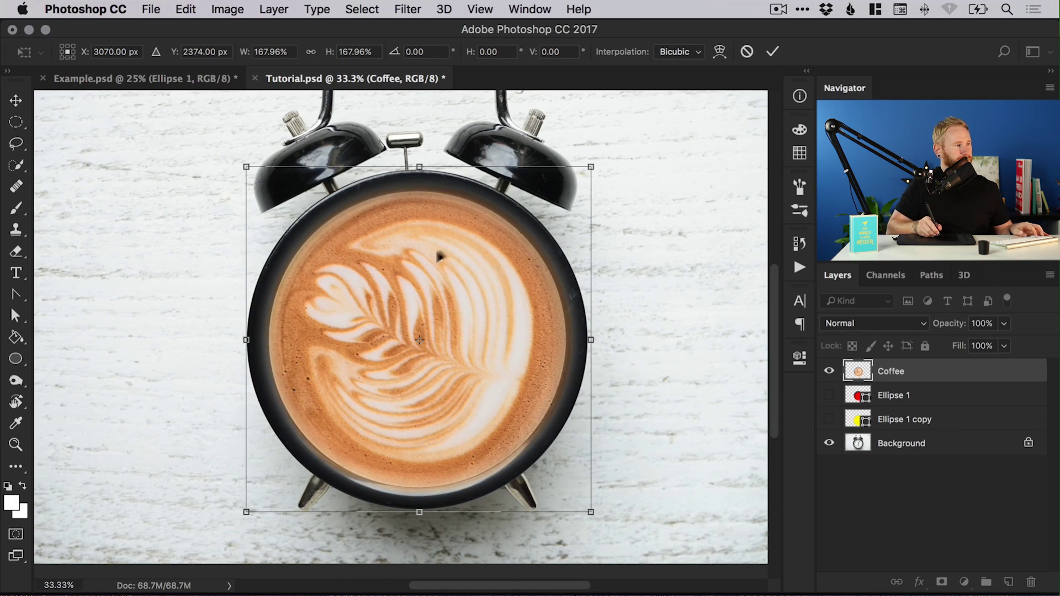
key("Return")
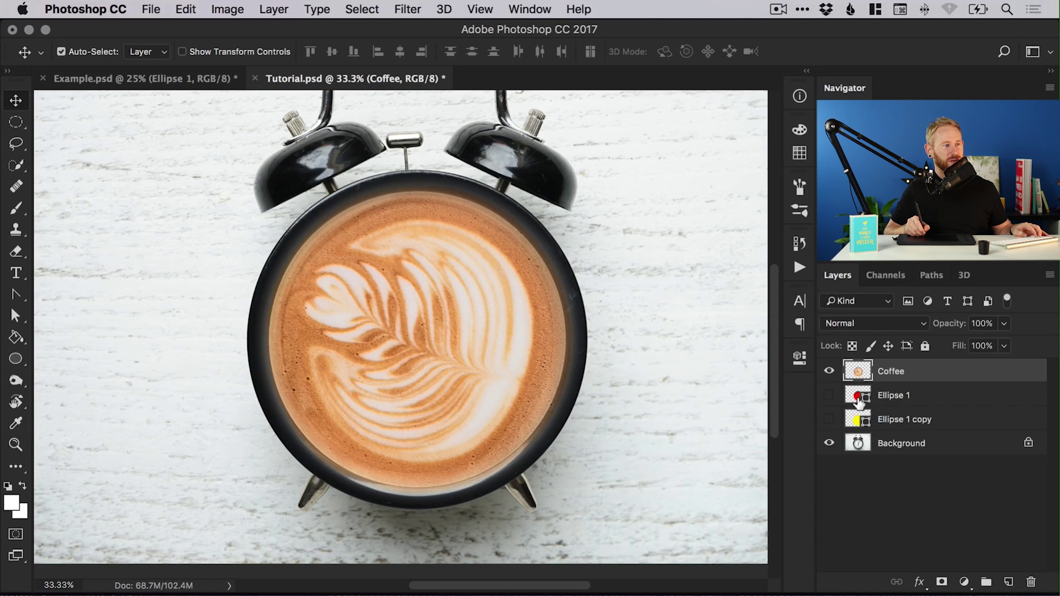
Step: Rename the red circle layer to Inner and the yellow circle layer to Outer
double_click(895, 398)
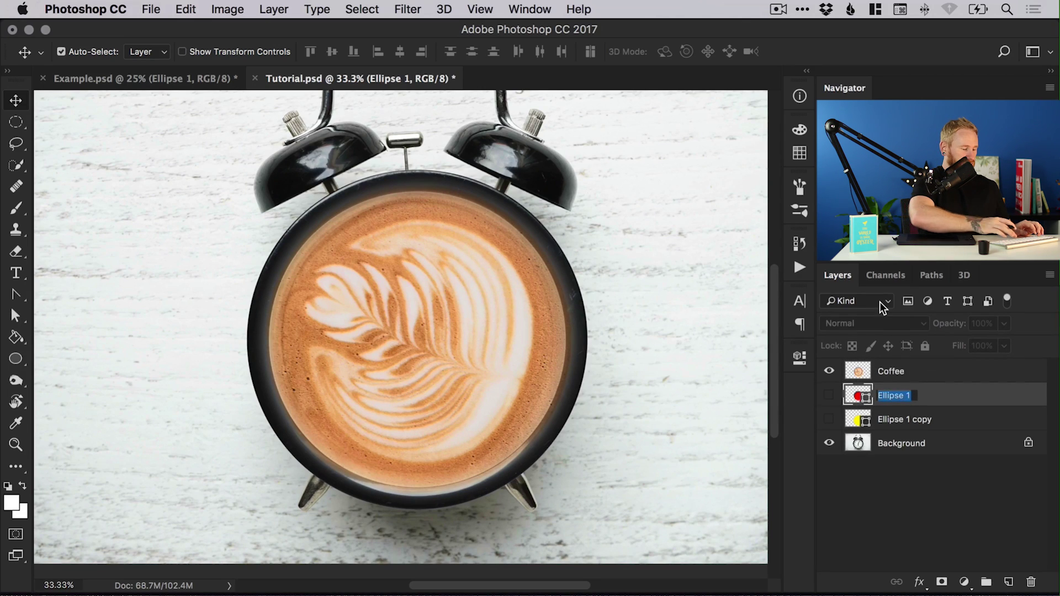
type("Inner")
key("Return")
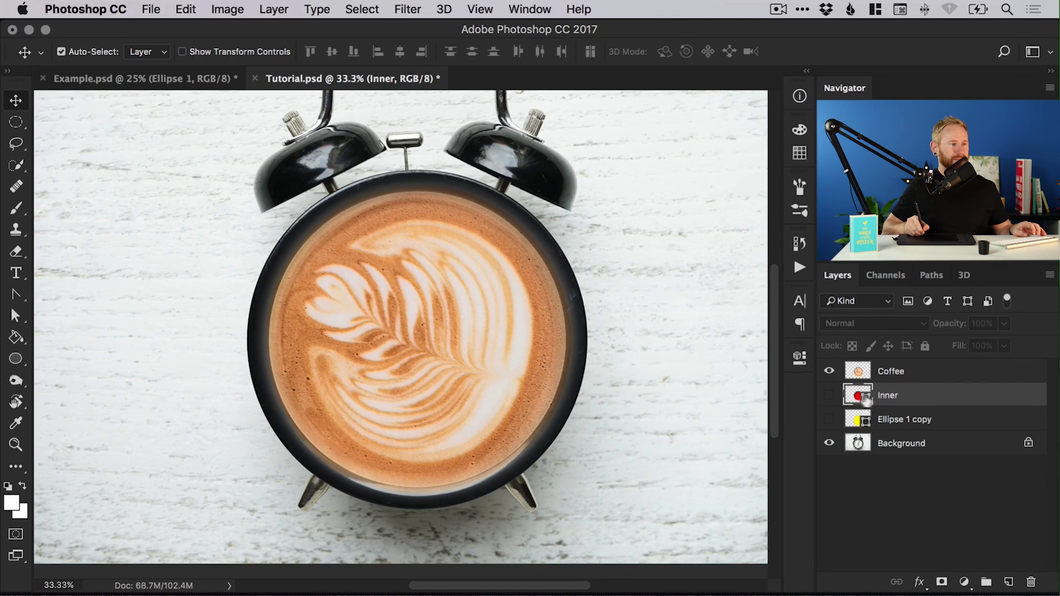
double_click(895, 421)
type("Ou")
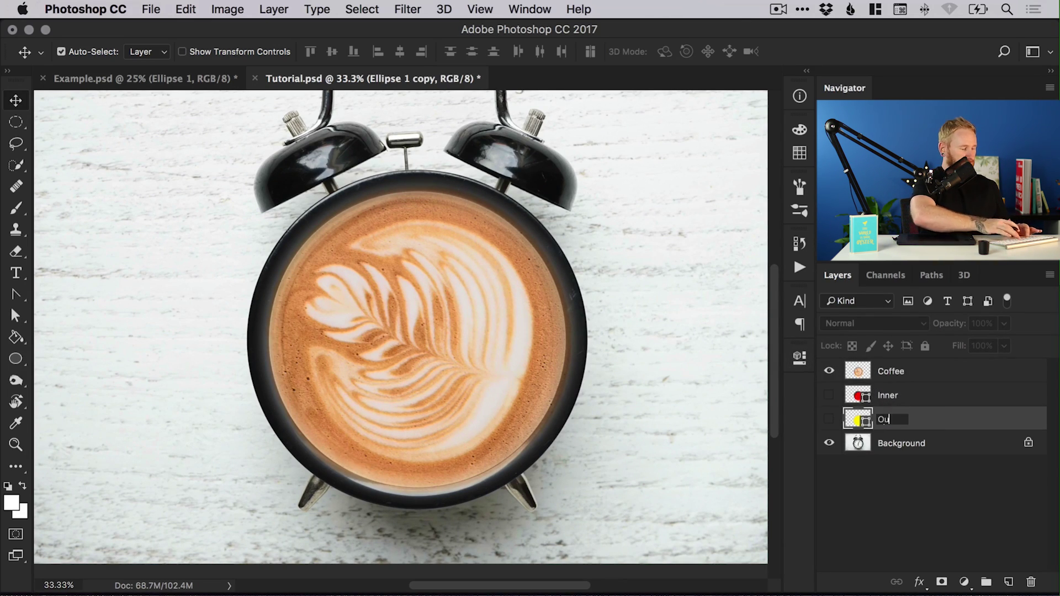
type("ter")
key("Return")
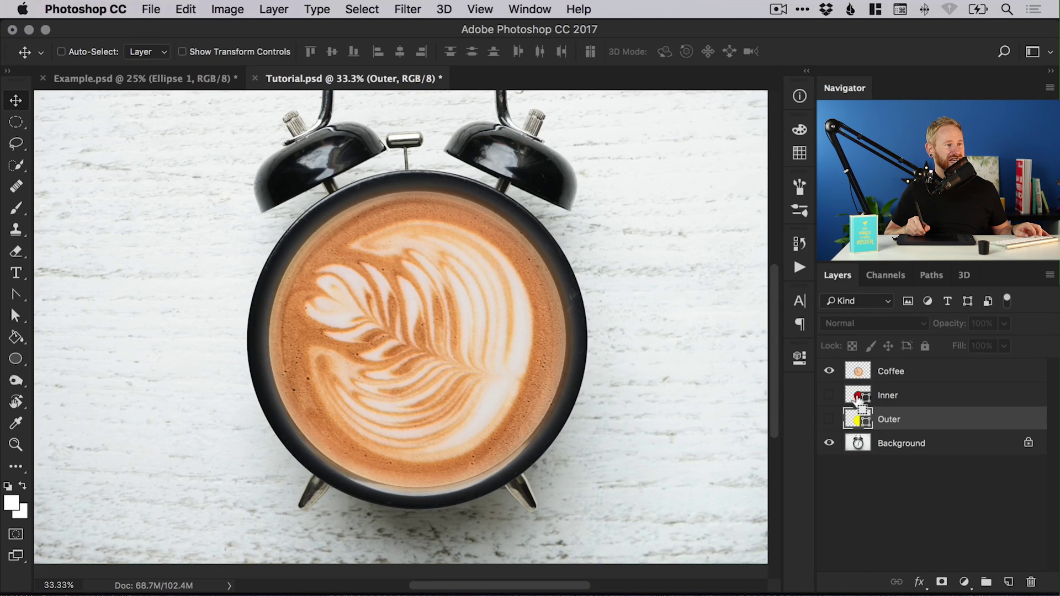
Step: Mask the Coffee layer with a selection loaded from the Inner circle, and compare the image with the mask off and on
left_click(857, 396, "super")
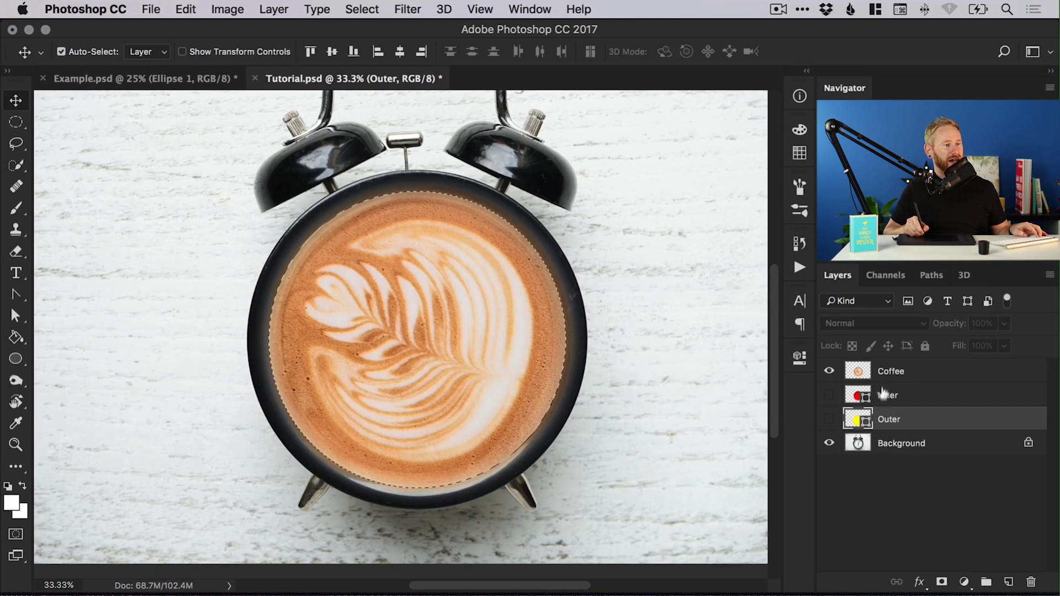
left_click(893, 374)
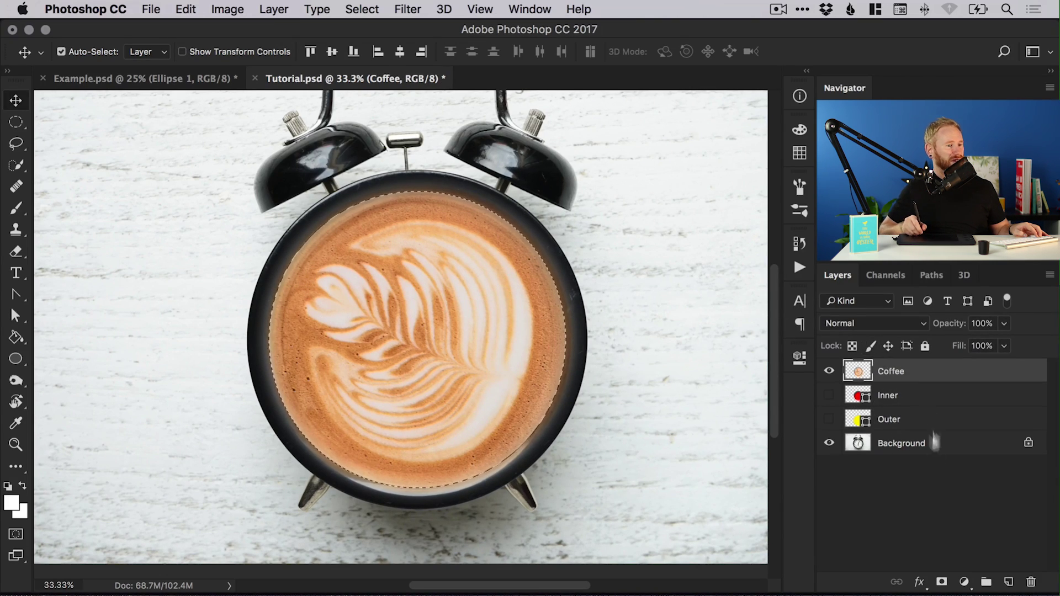
left_click(942, 582)
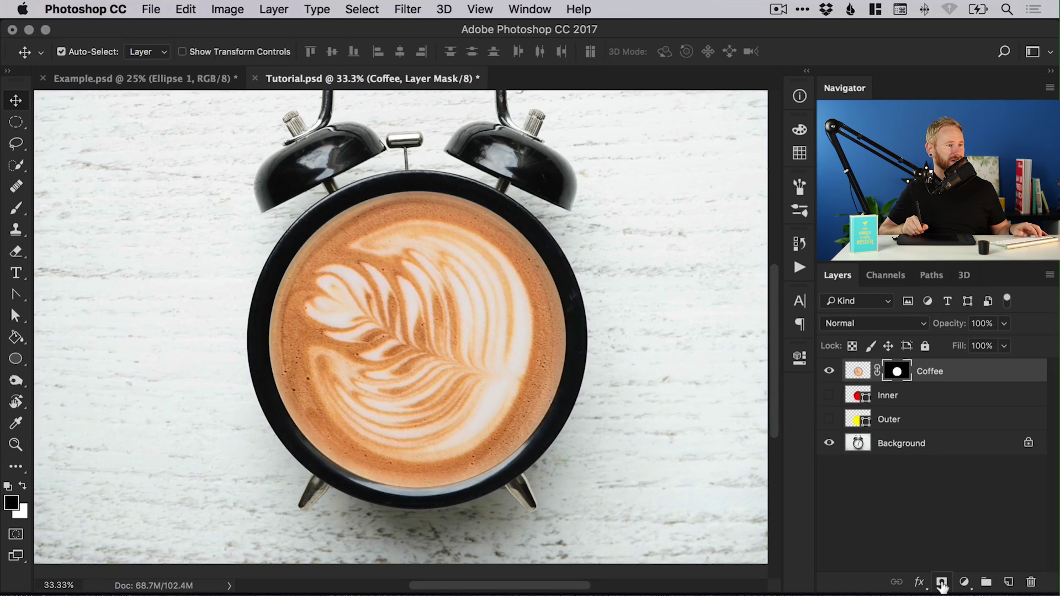
left_click(896, 374, "shift")
left_click(894, 374, "shift")
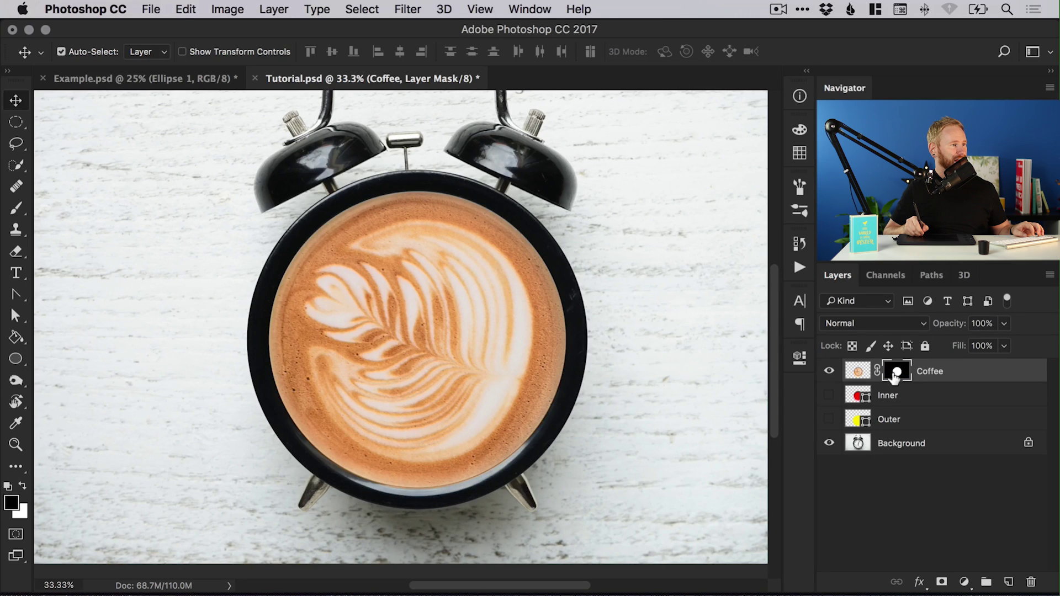
left_click(894, 374, "shift")
left_click(895, 374, "shift")
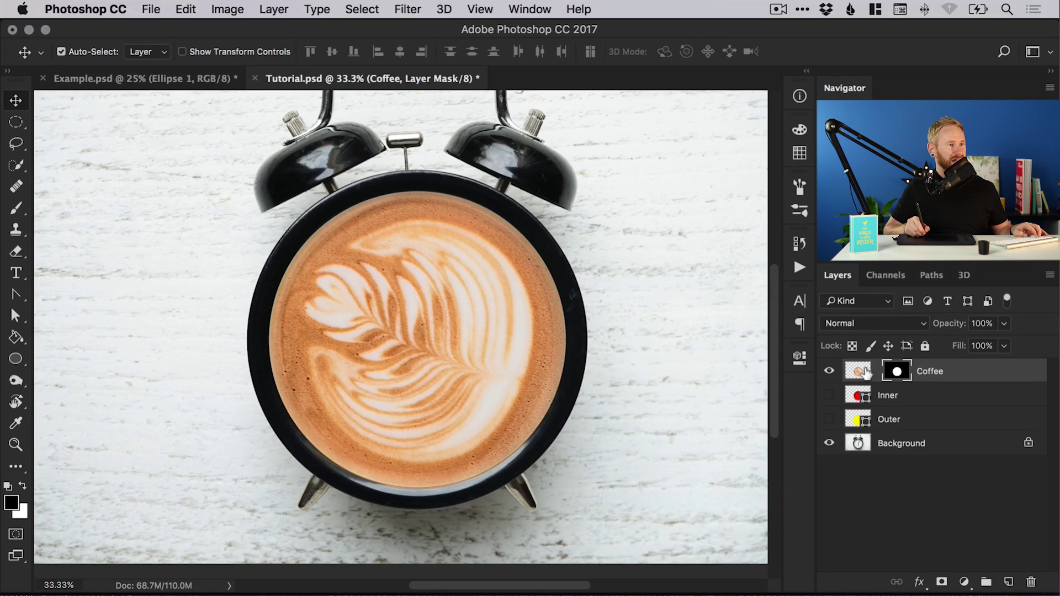
Step: Scale the Coffee image, unlinked from its mask, to about 104.55% around its center and relink it to the mask
left_click(859, 372)
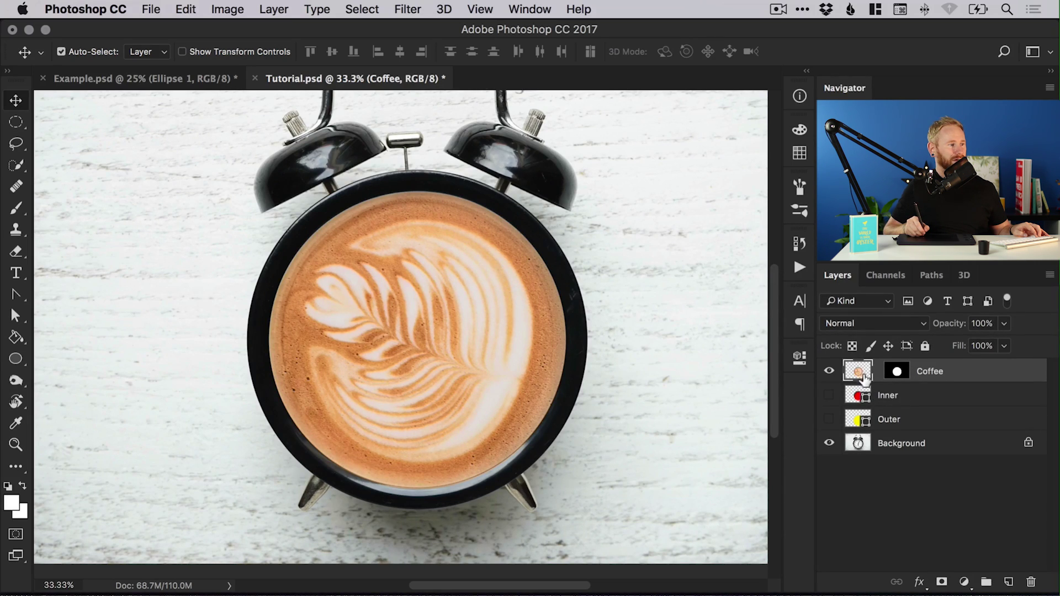
left_click(185, 9)
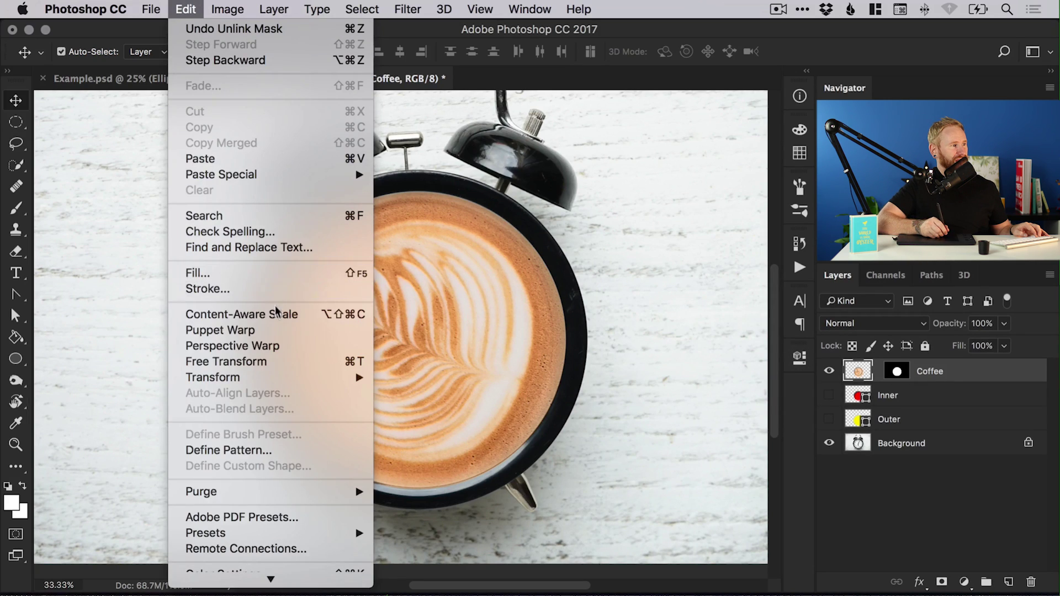
left_click(279, 360)
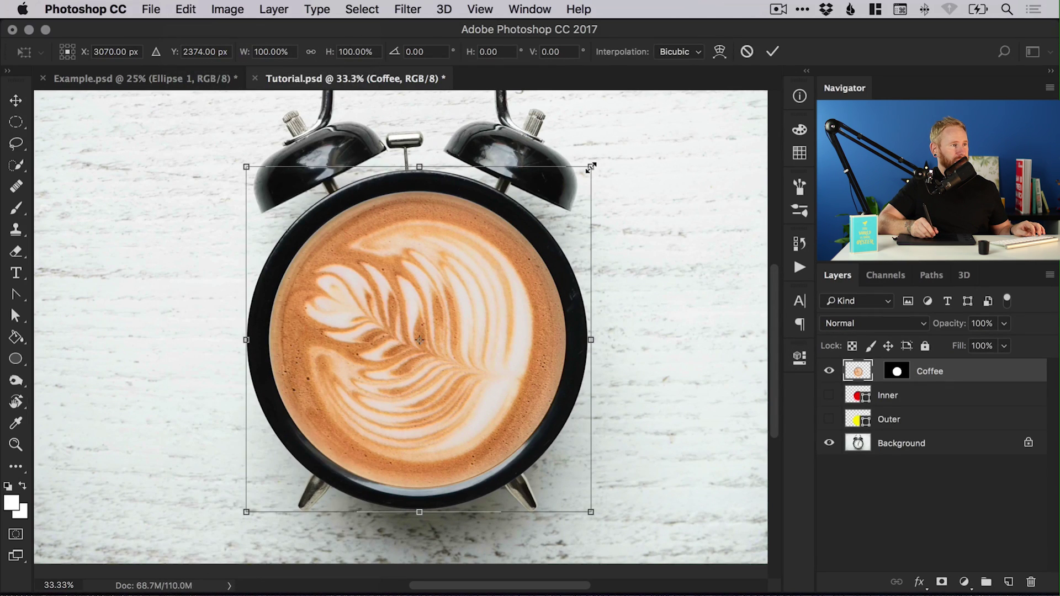
mouse_move(590, 166)
left_mouse_down()
mouse_move(596, 157)
mouse_move(582, 175)
left_mouse_up()
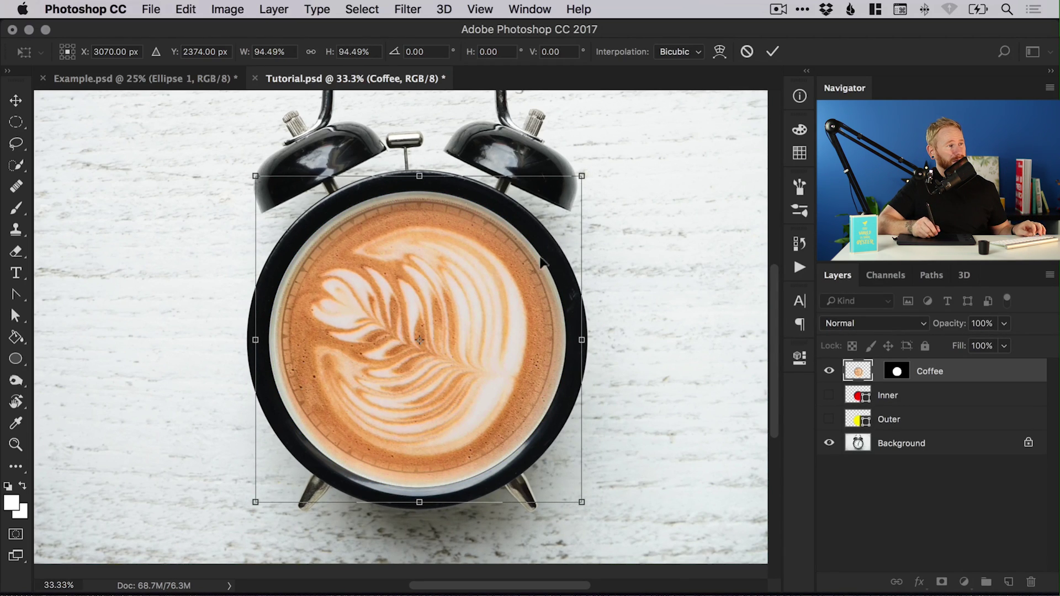
left_click_drag(581, 175, 598, 157)
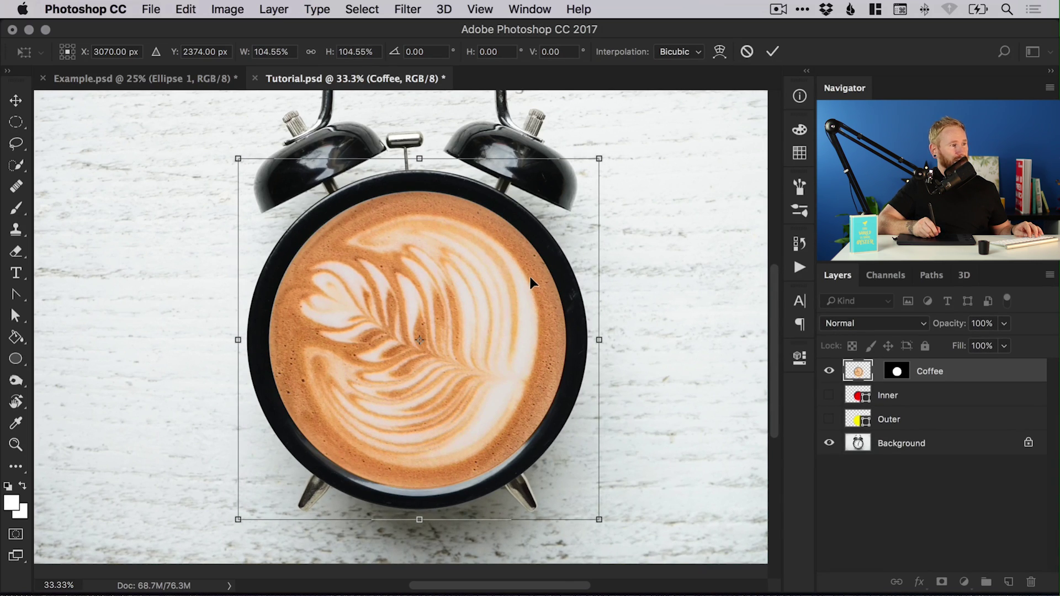
key("Return")
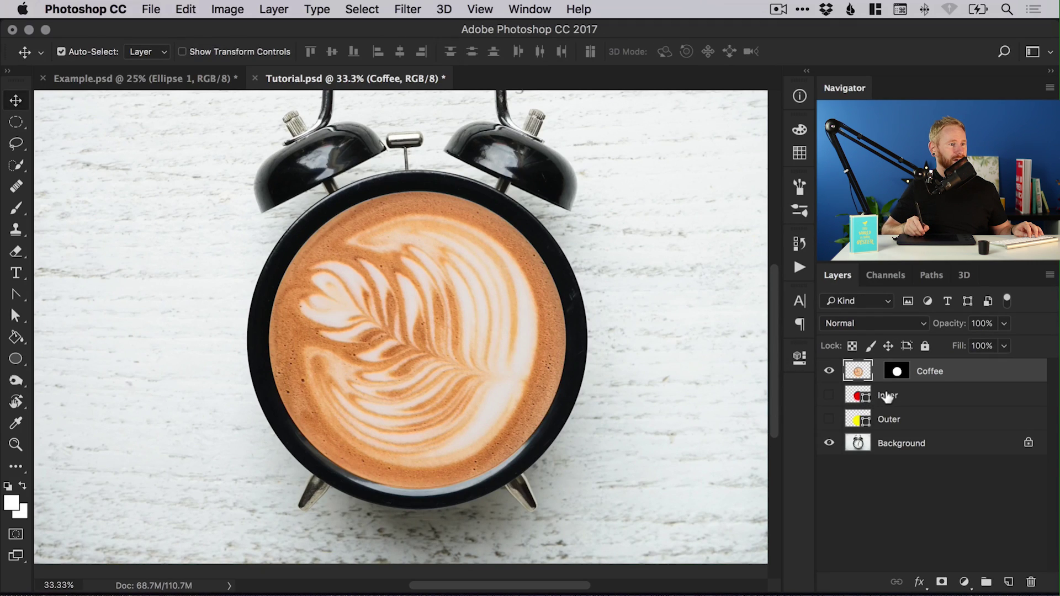
left_click(877, 371)
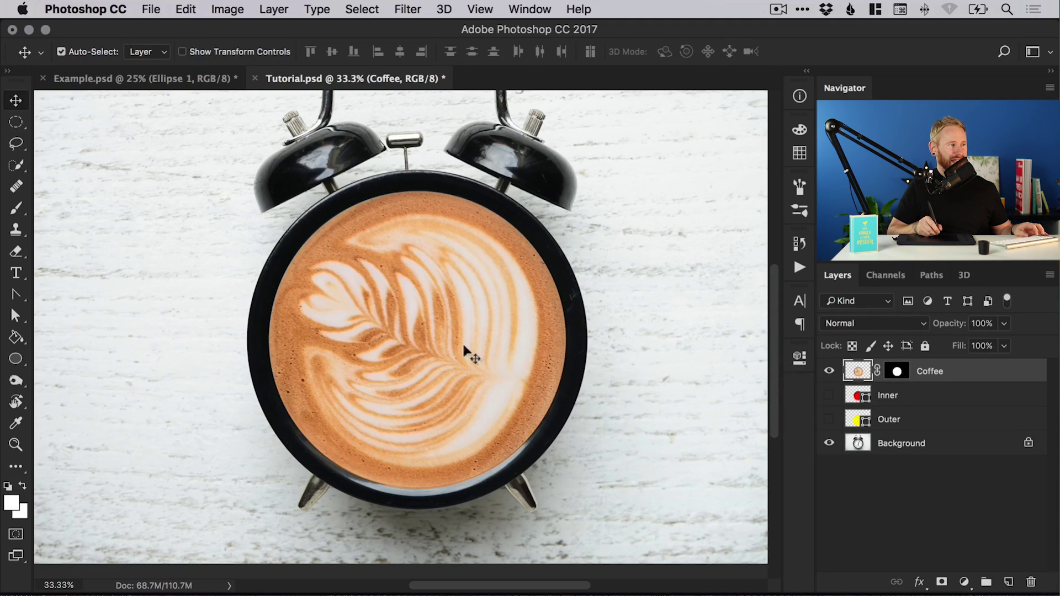
Step: Try moving the linked Coffee image and mask together on the dial, and undo the move
mouse_move(440, 360)
left_mouse_down()
mouse_move(497, 359)
mouse_move(411, 348)
mouse_move(466, 337)
mouse_move(554, 360)
mouse_move(323, 363)
mouse_move(594, 356)
mouse_move(348, 359)
mouse_move(428, 359)
left_mouse_up()
key("super+z")
left_click(888, 375)
key("super+z")
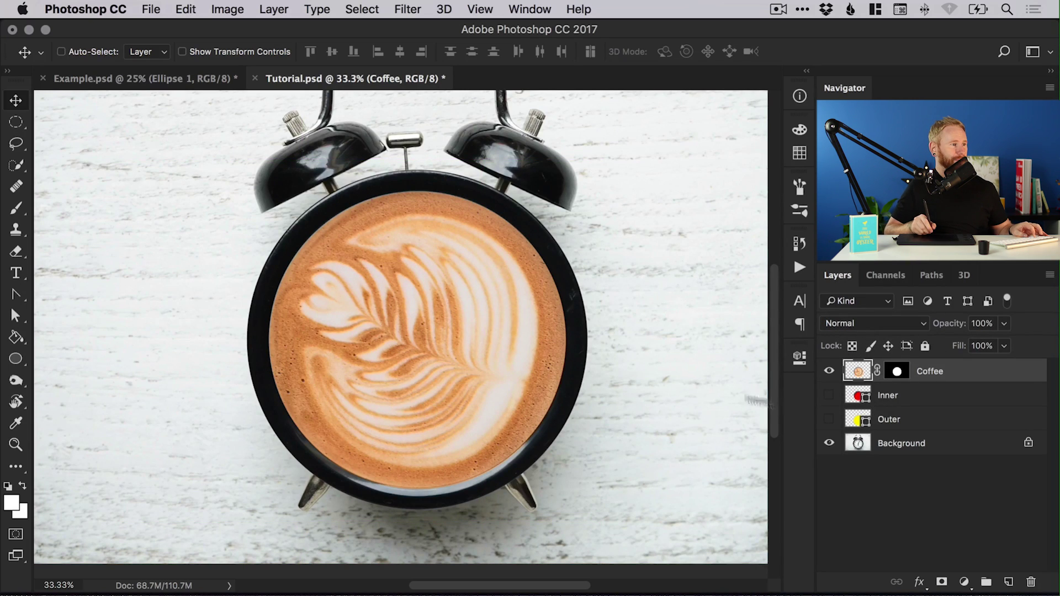
Step: Save the document and add a new layer above Coffee, with the Coffee mask loaded as a selection
key("ctrl+s")
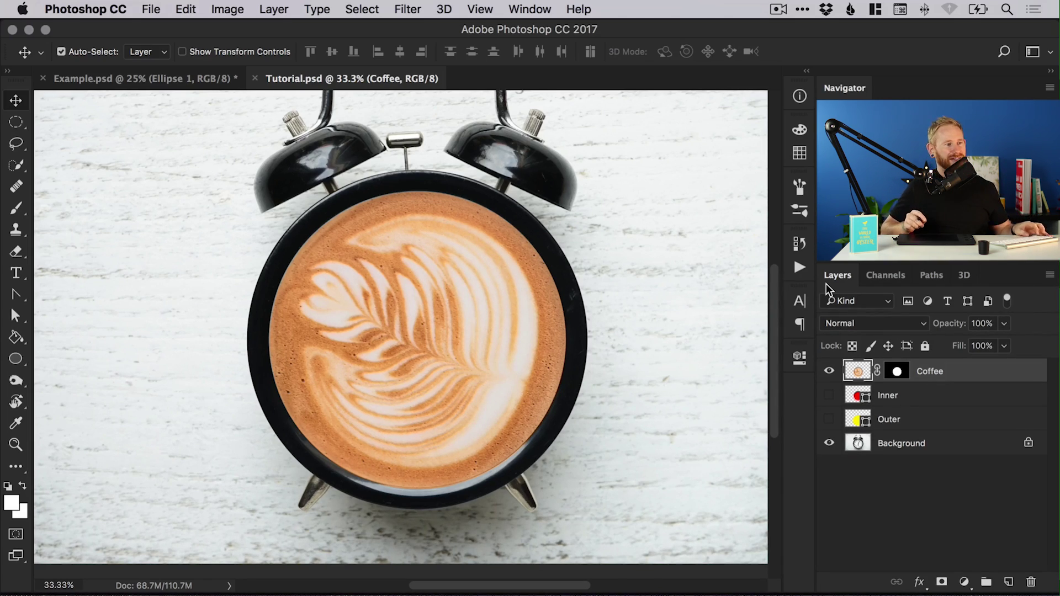
left_click(1008, 583)
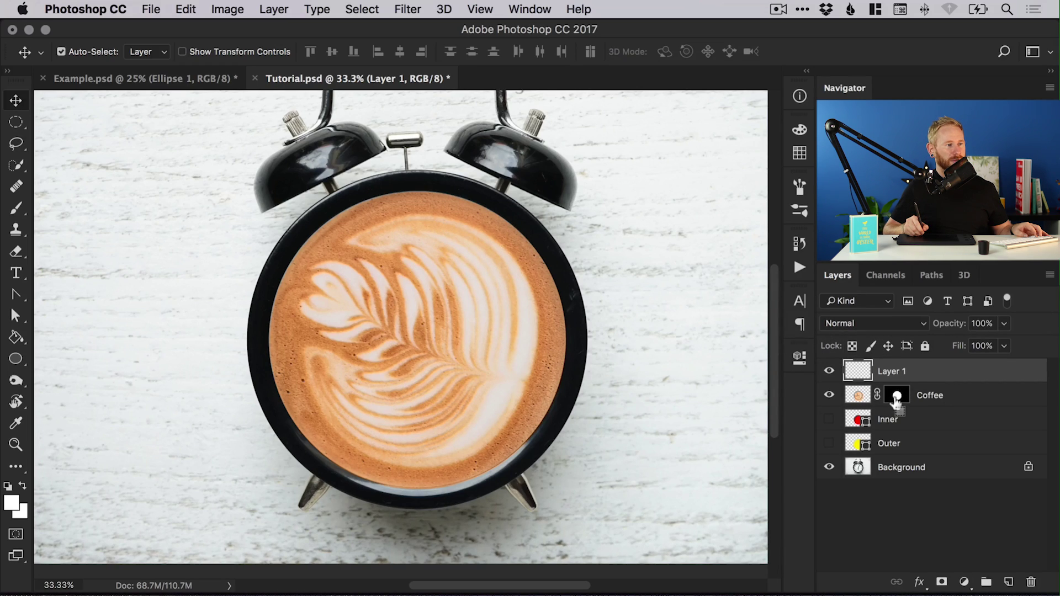
left_click_drag(896, 399, 896, 400)
left_click(896, 398, "super")
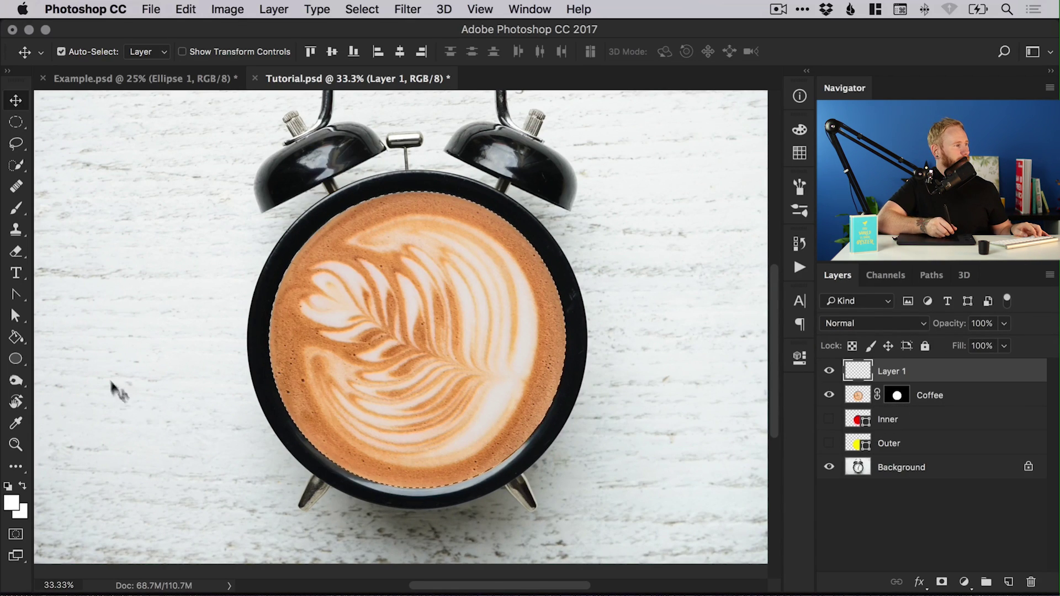
Step: Set up the Gradient tool as a radial gradient using the Black, White preset
left_click(16, 338)
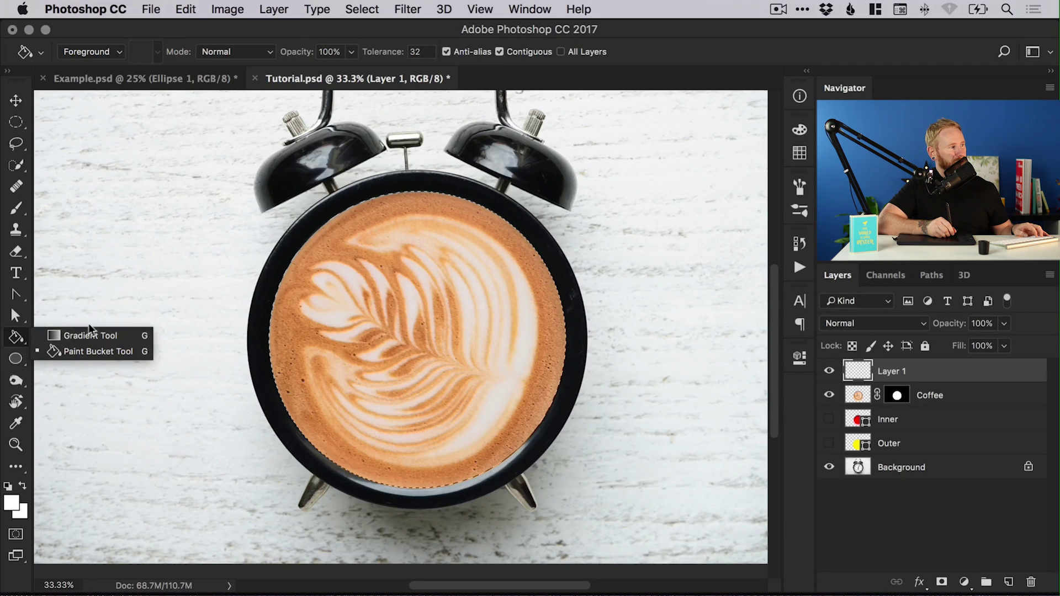
left_click(95, 336)
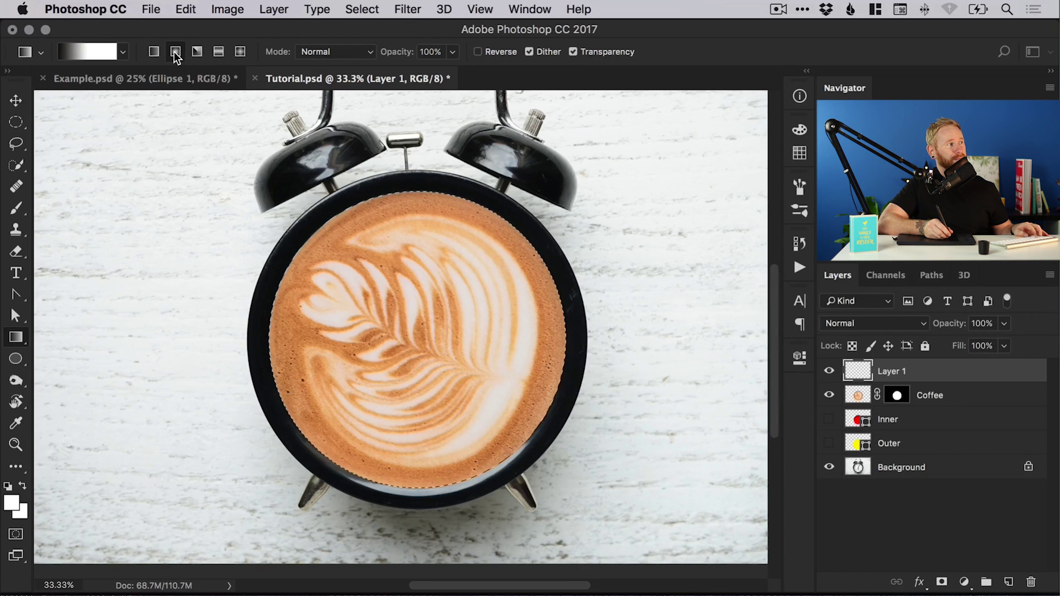
left_click(88, 53)
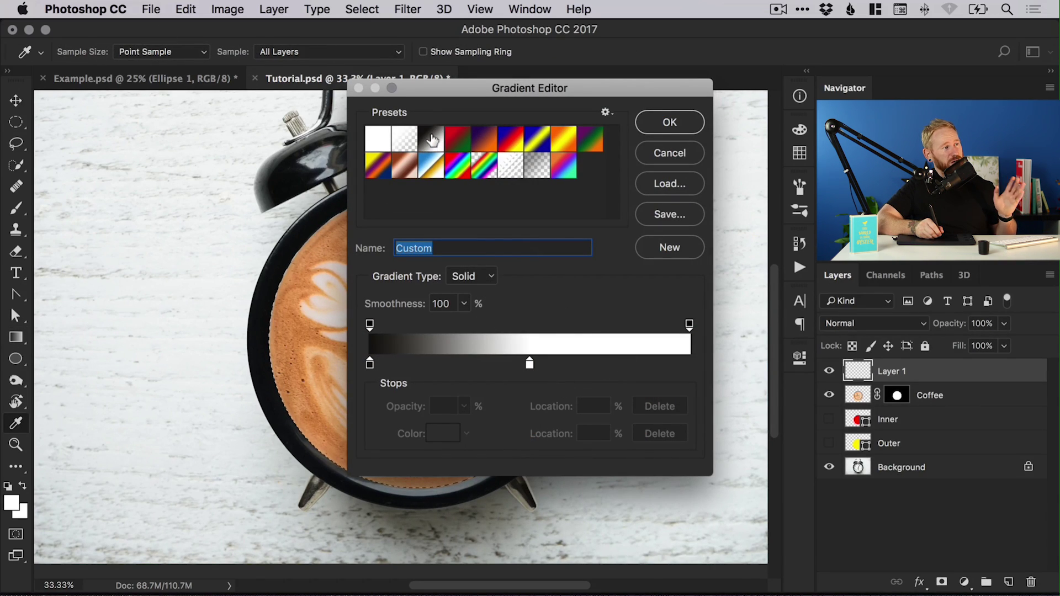
left_click(431, 147)
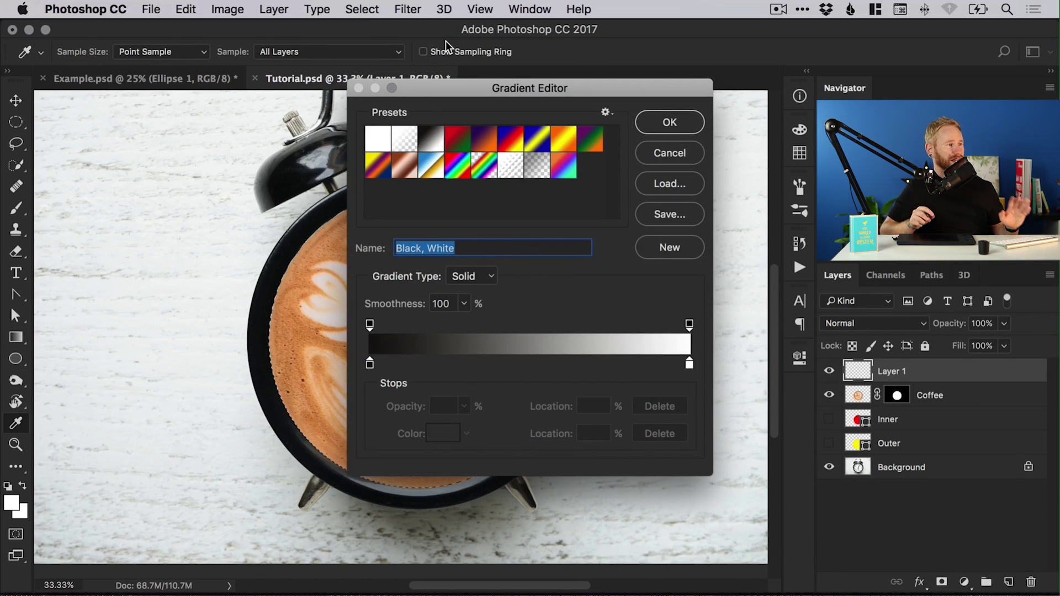
left_click(682, 124)
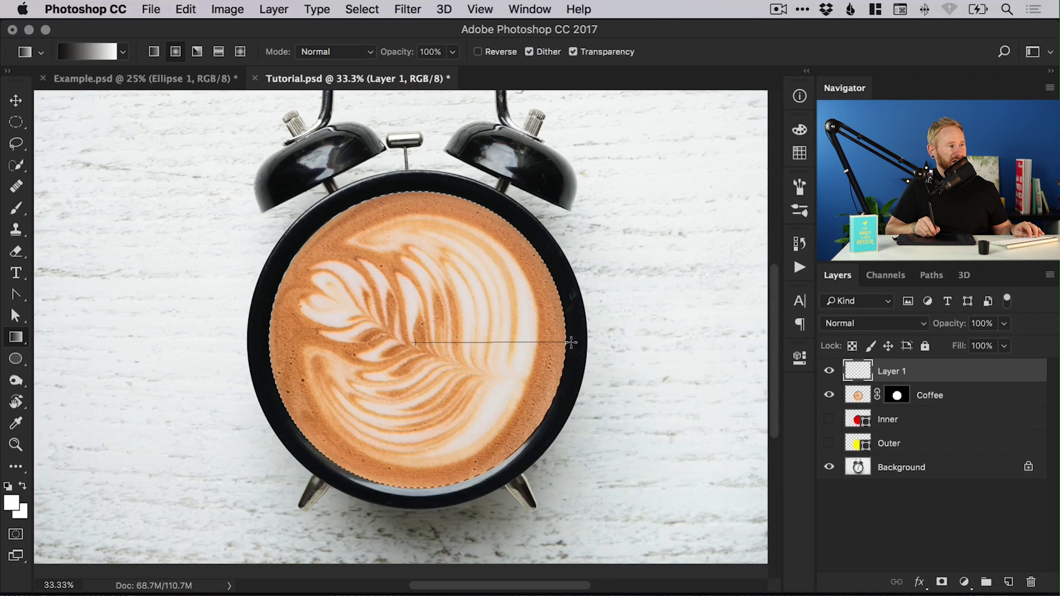
Step: Try the radial gradient on the new layer from the dial's center to just past the selection edge, and undo it
left_click_drag(571, 343, 573, 343)
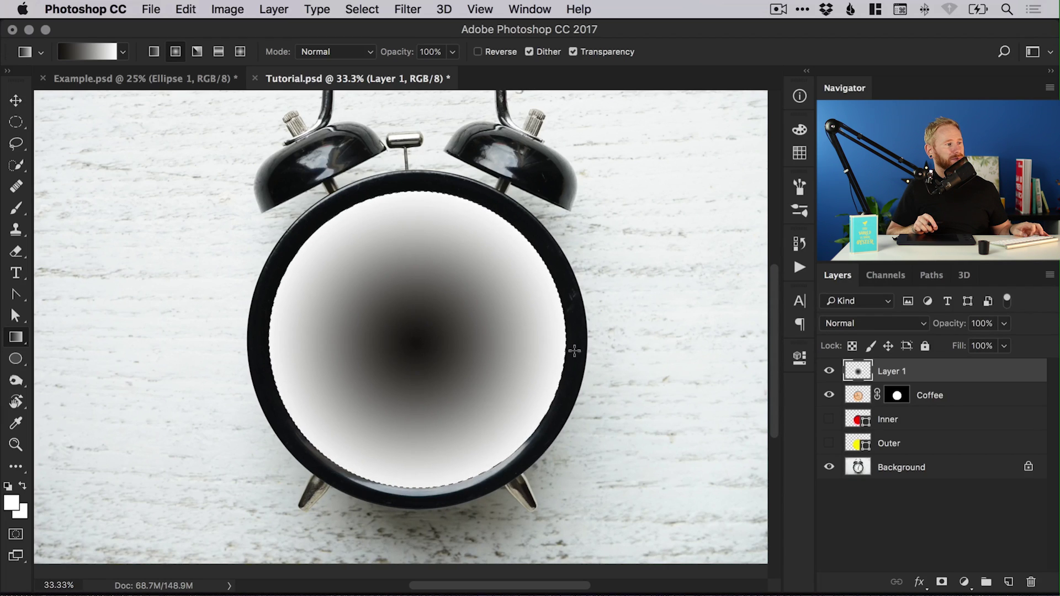
left_click(196, 11)
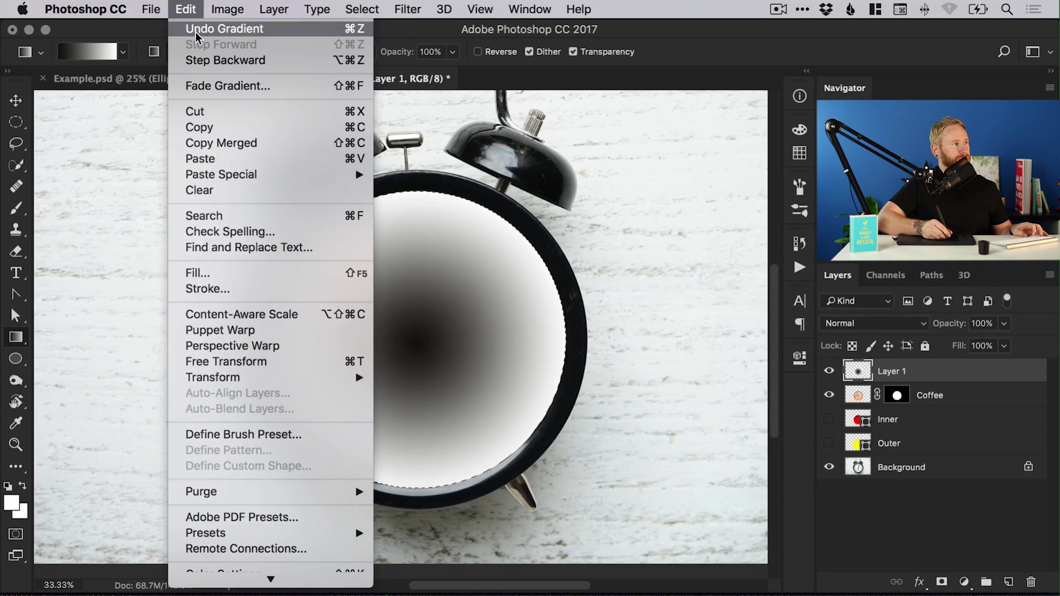
left_click(196, 30)
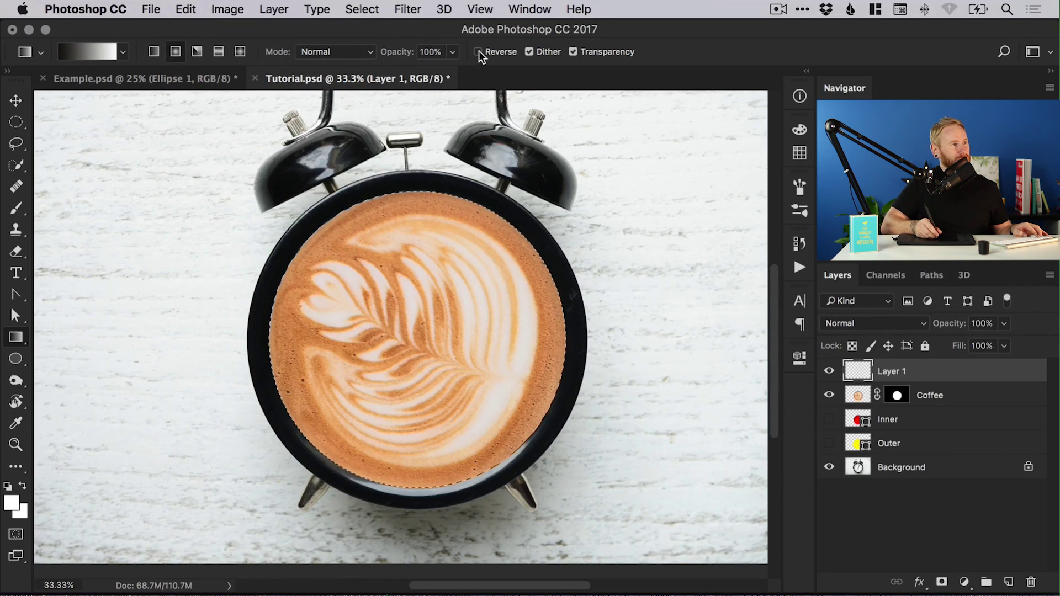
Step: Turn on Reverse for the gradient, test it from the dial's center to the outer rim, and undo the test fill
left_click(478, 52)
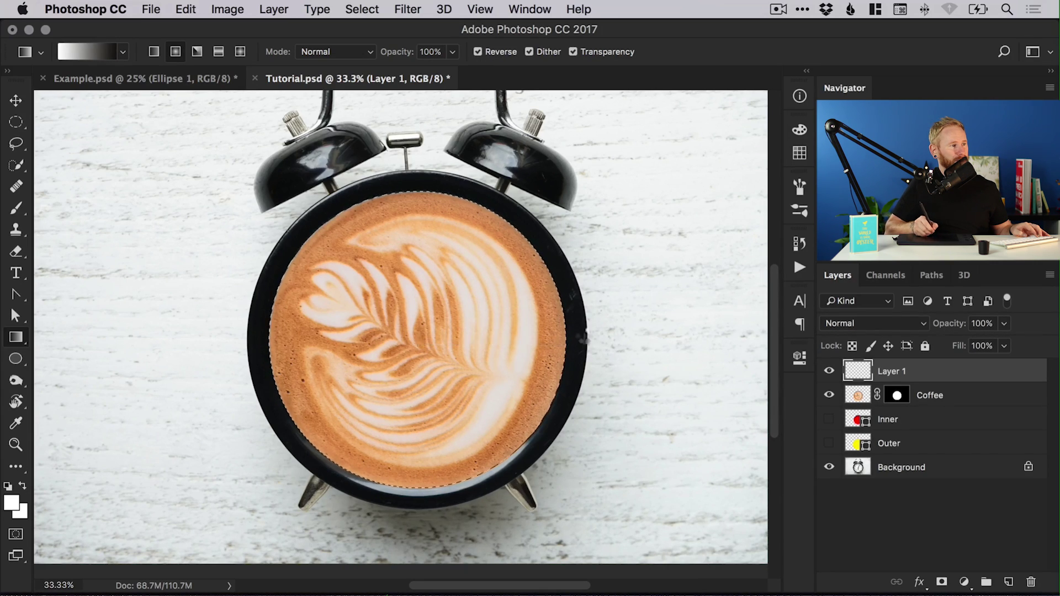
left_click_drag(418, 343, 590, 339)
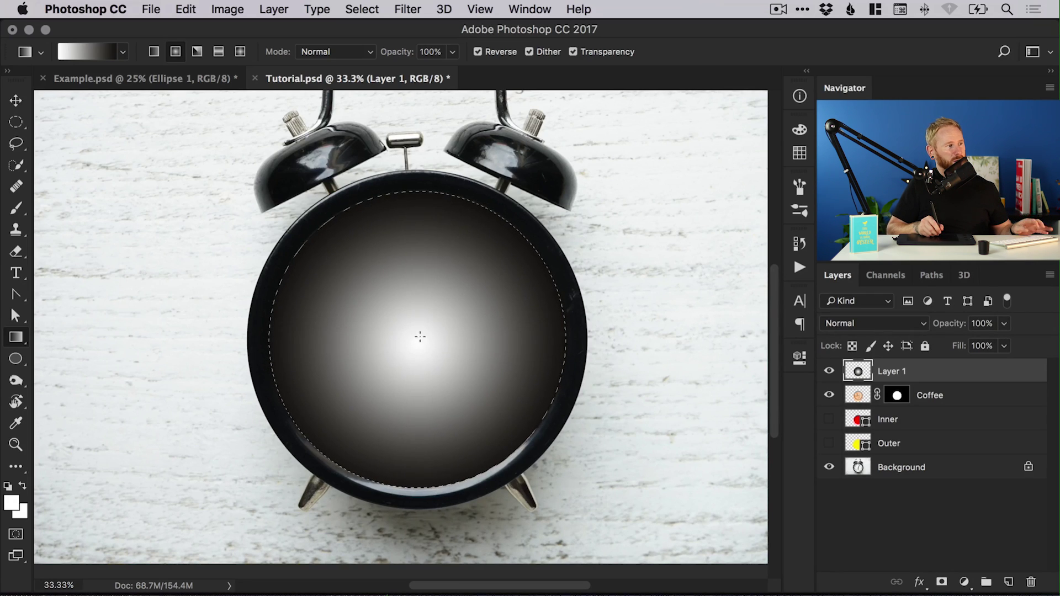
left_click(185, 10)
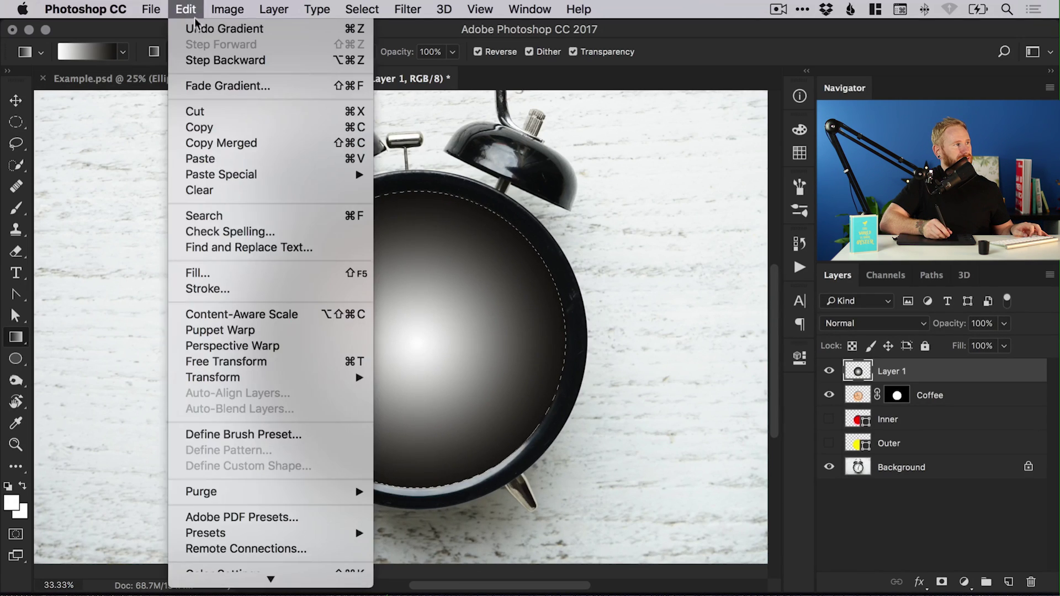
left_click(199, 59)
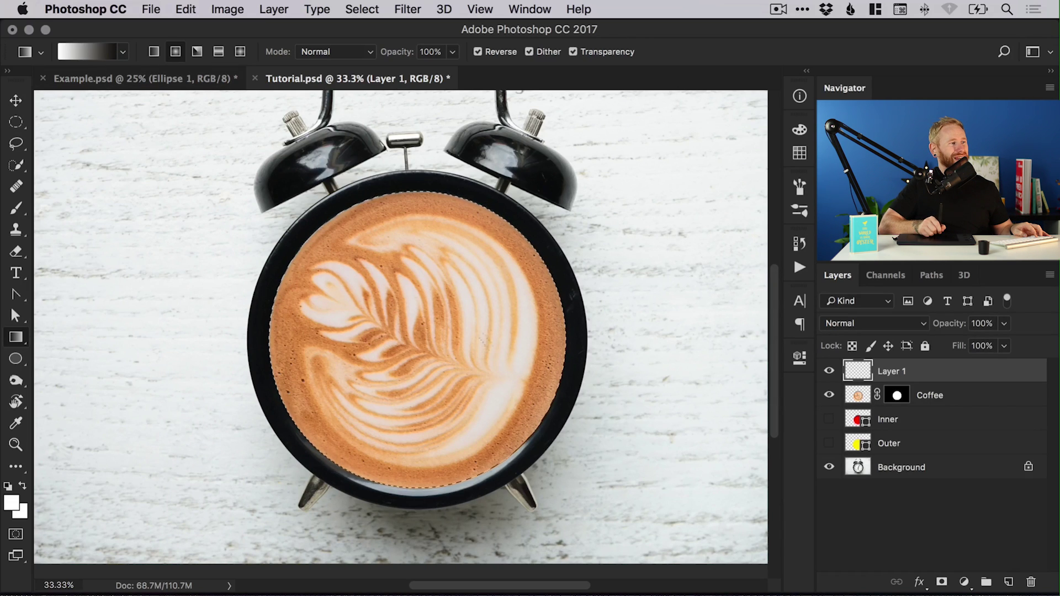
Step: Set the gradient's white stop to 50%, fill the circular selection from the dial's center to just past its edge, and deselect
left_click(87, 54)
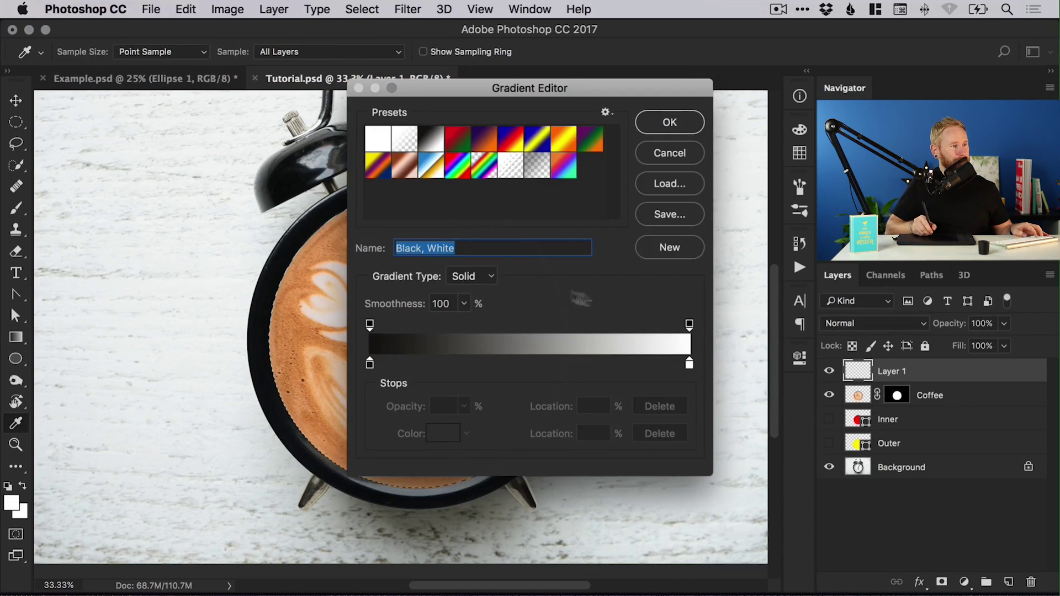
left_click_drag(689, 369, 522, 370)
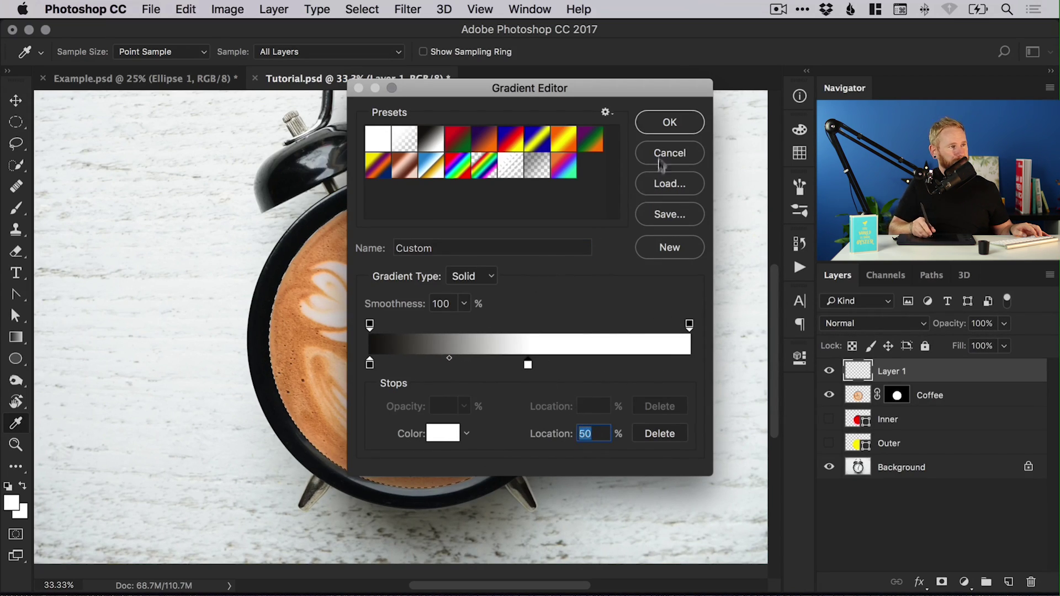
left_click(668, 123)
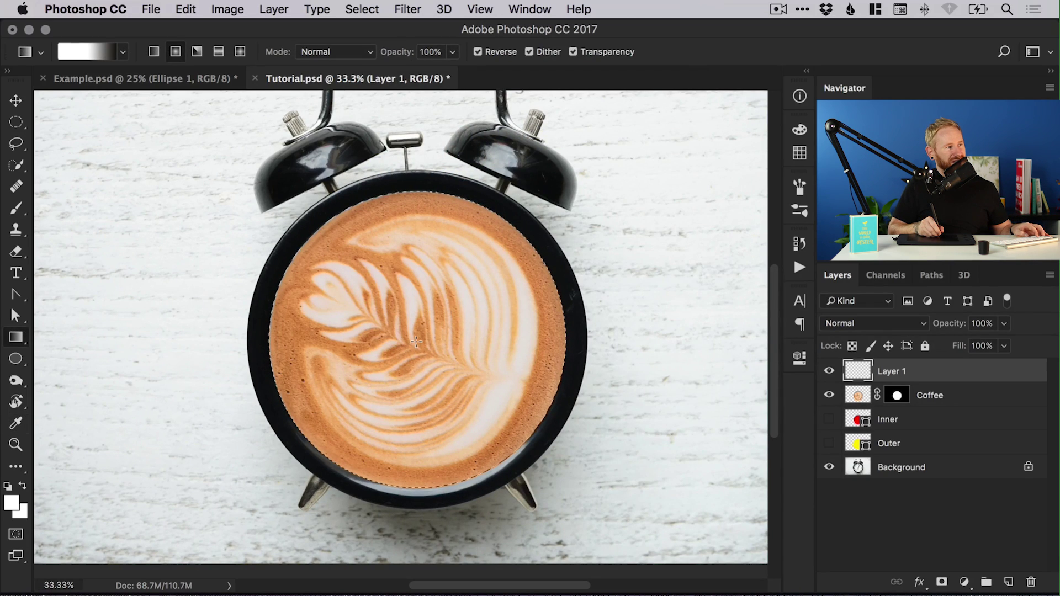
left_click_drag(491, 335, 569, 341)
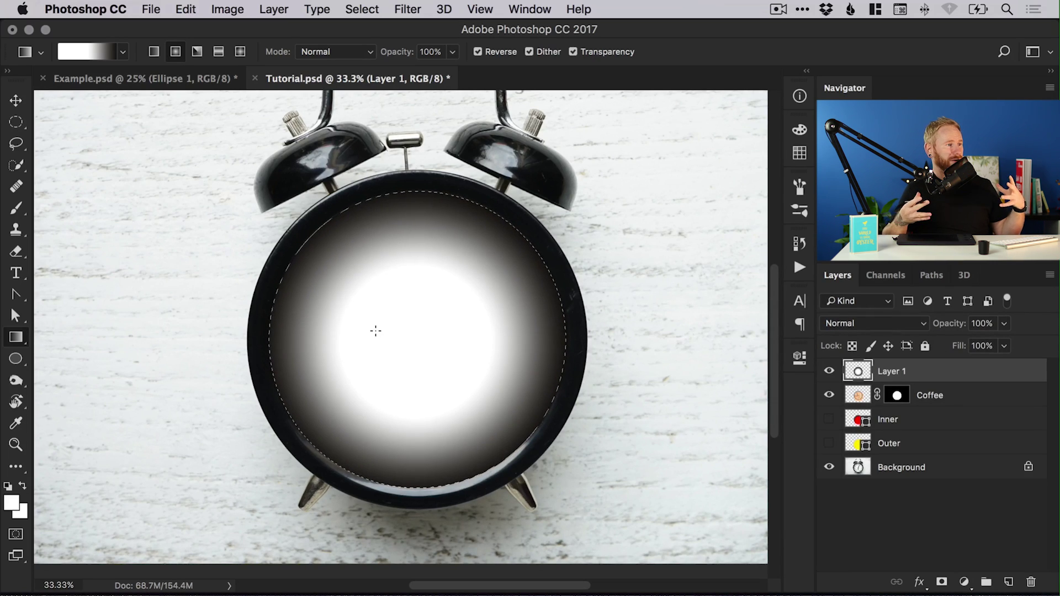
key("super+d")
key("v")
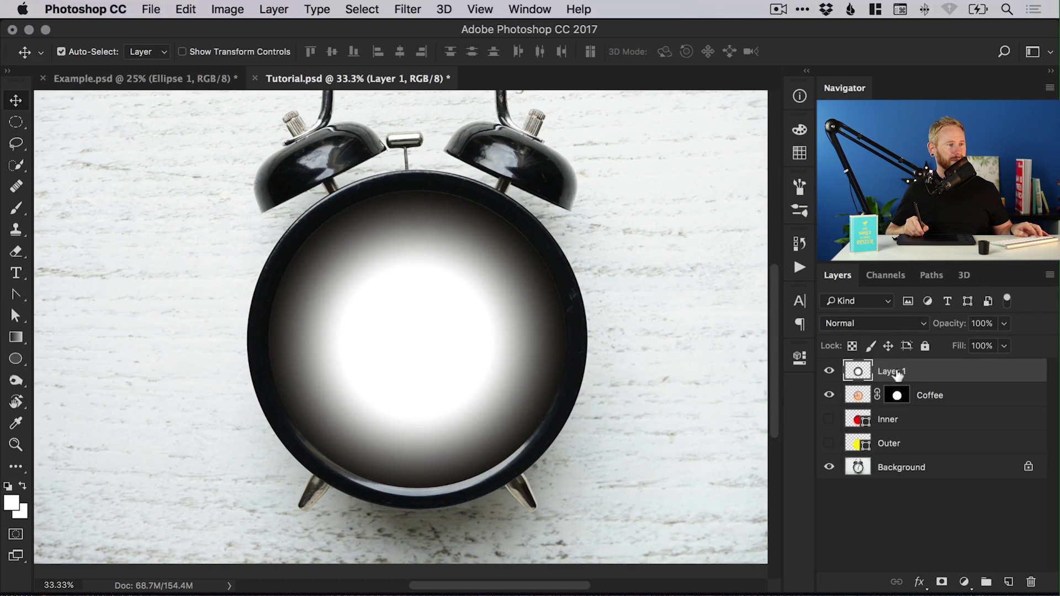
Step: Rename the gradient layer to Vignette
double_click(889, 373)
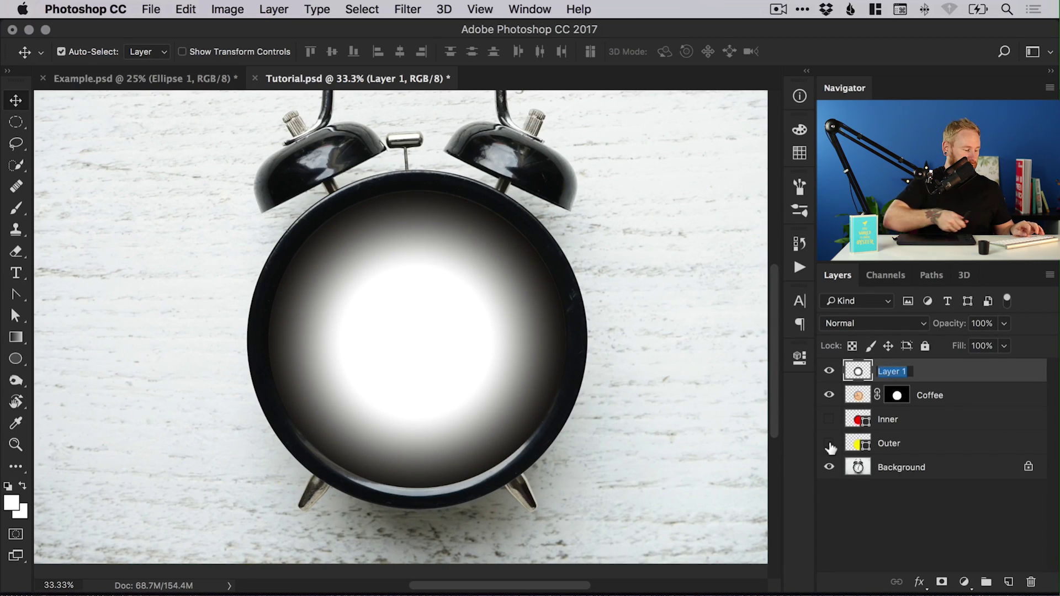
type("Vignette")
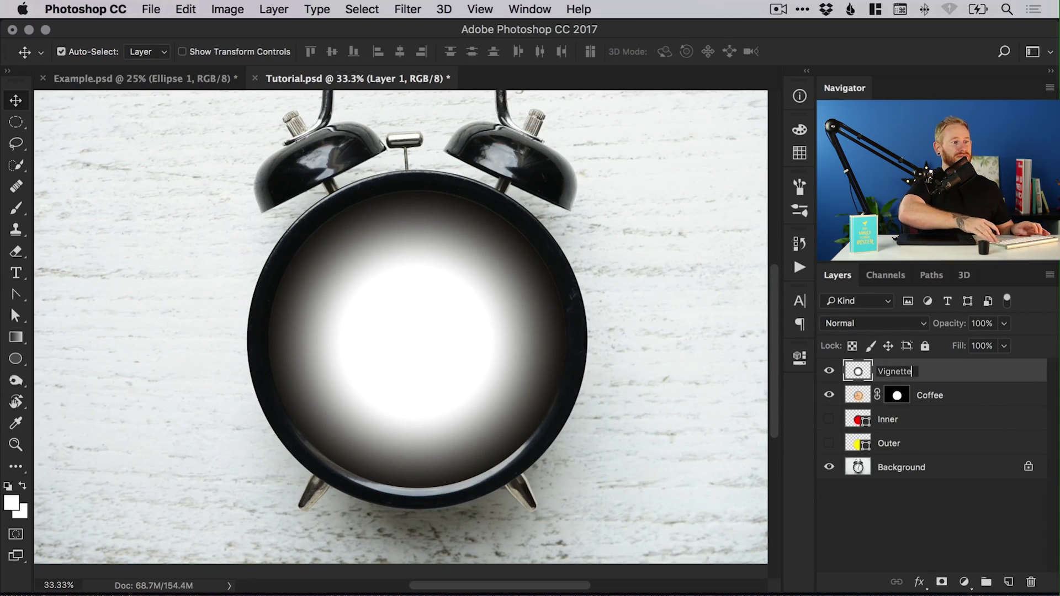
key("Return")
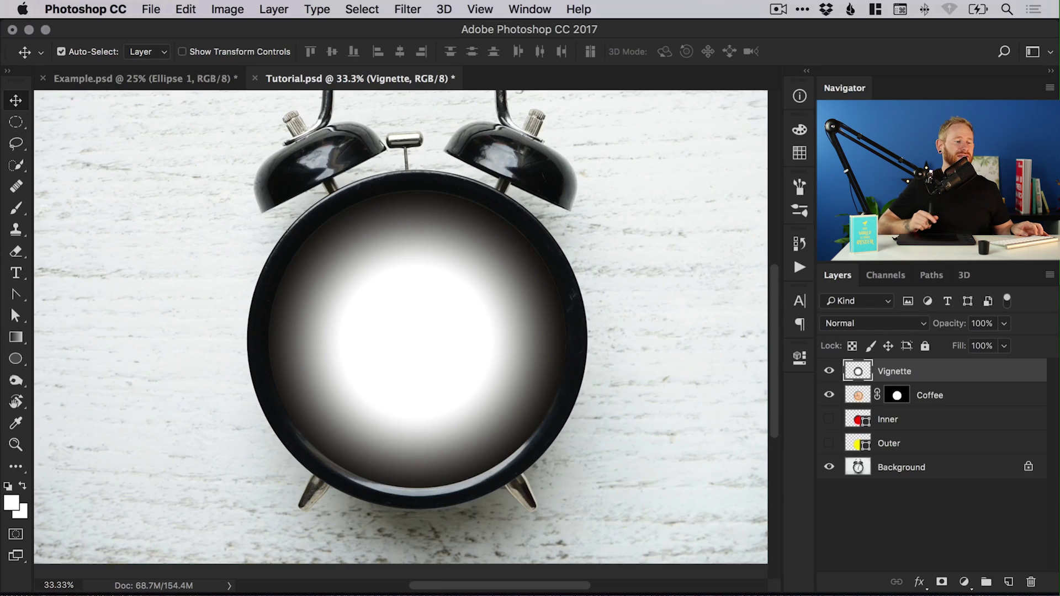
Step: Set the Vignette layer's blend mode to Multiply and its opacity to 40%
left_click(873, 330)
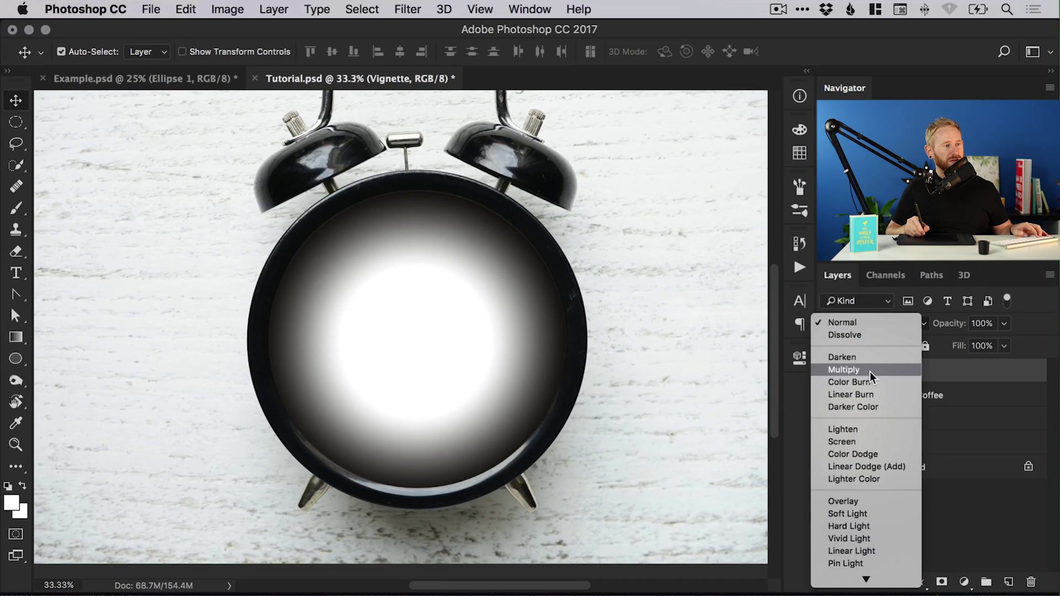
scroll(869, 372, "down", 1)
left_click(869, 359)
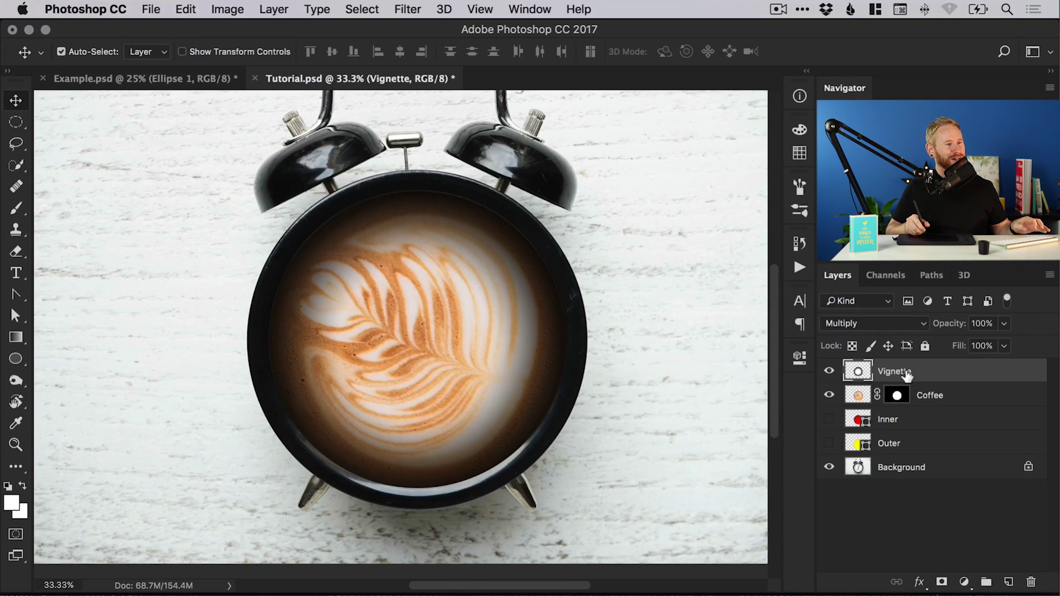
left_click(1004, 346)
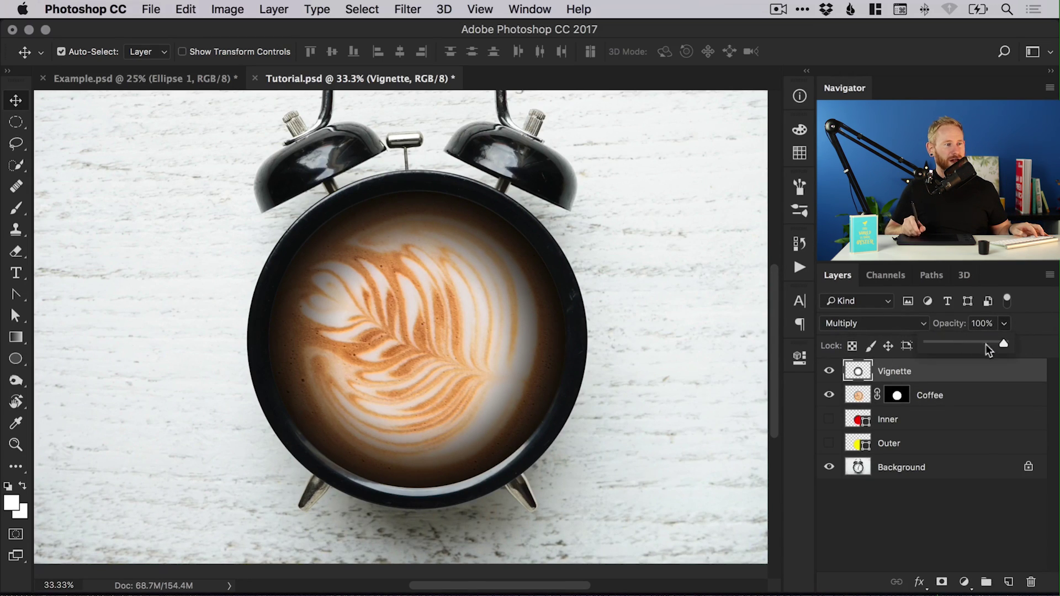
left_click_drag(992, 348, 958, 343)
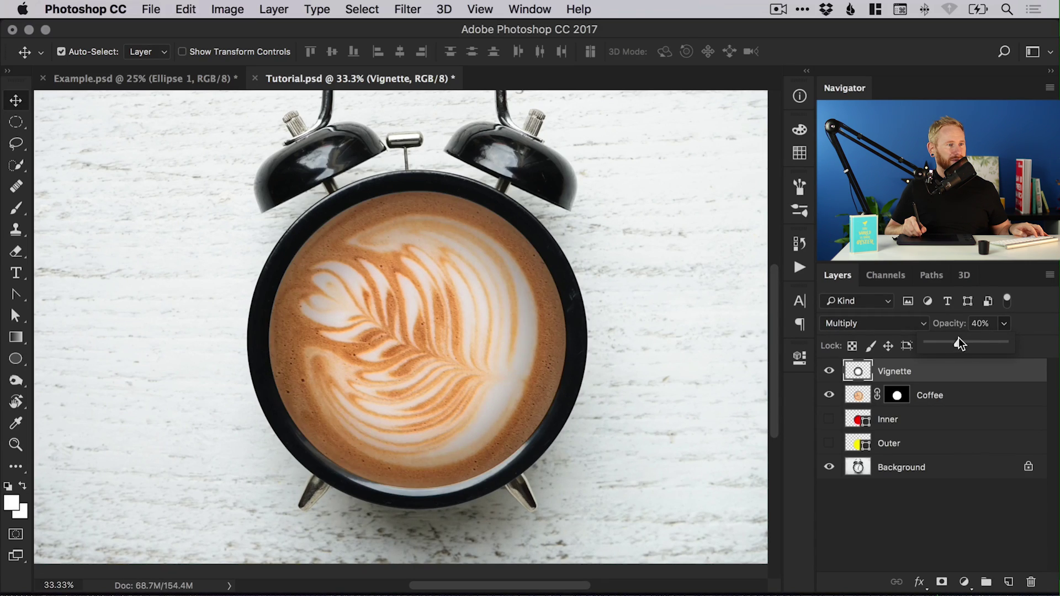
Step: Compare the coffee with and without the Vignette layer
left_click(829, 372)
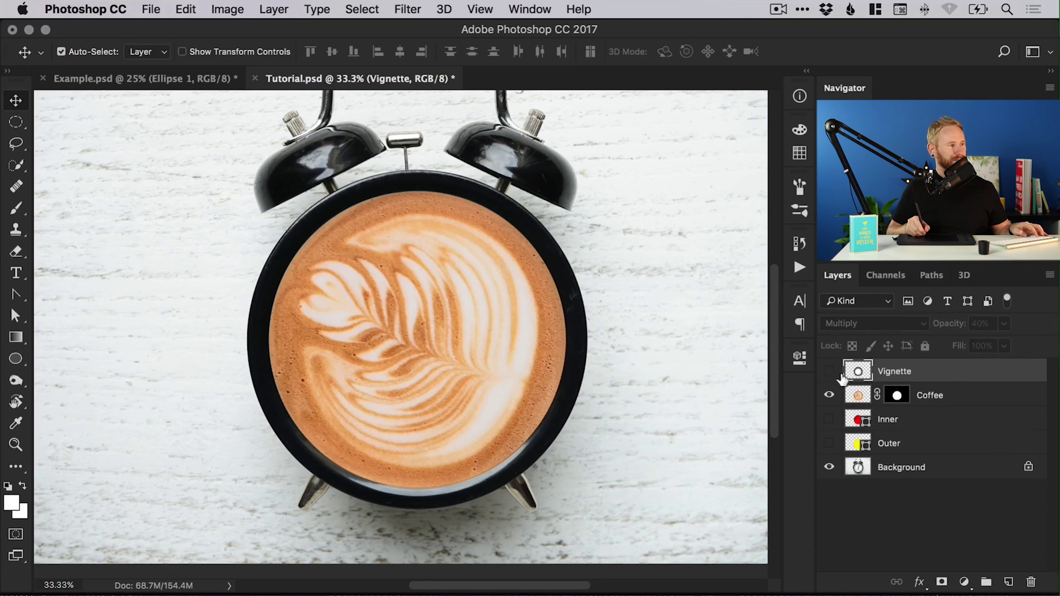
left_click(830, 372)
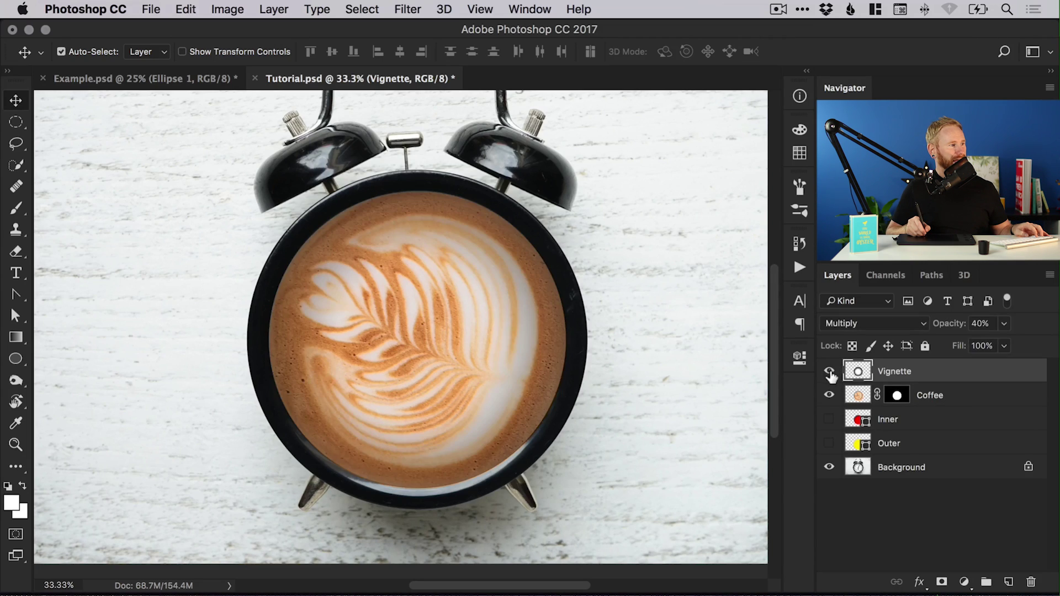
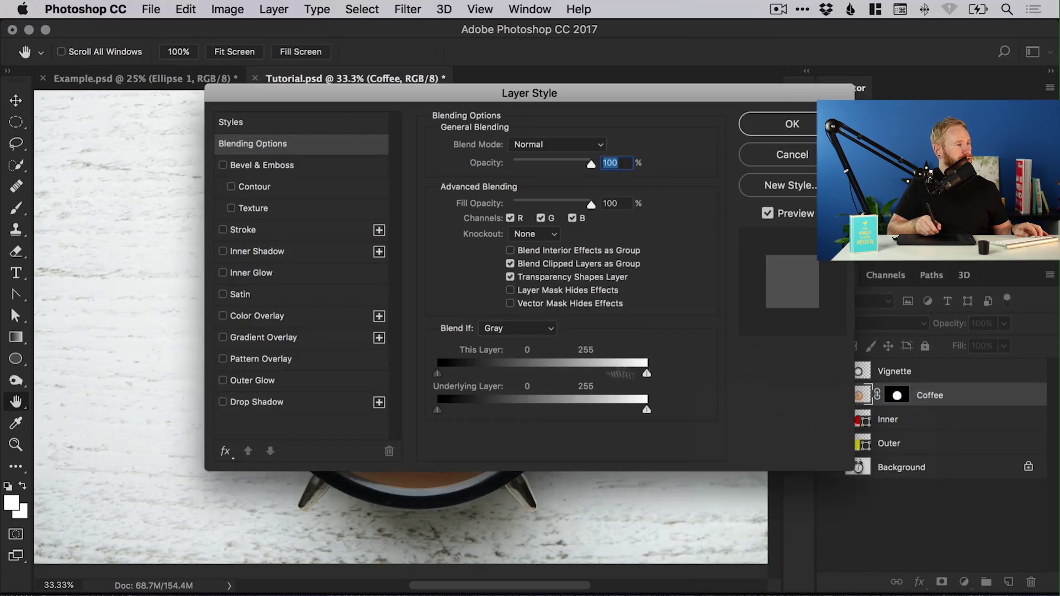
Step: Add an Inner Shadow effect to the Coffee layer with a 117° angle and 60% opacity
left_click_drag(296, 99, 196, 295)
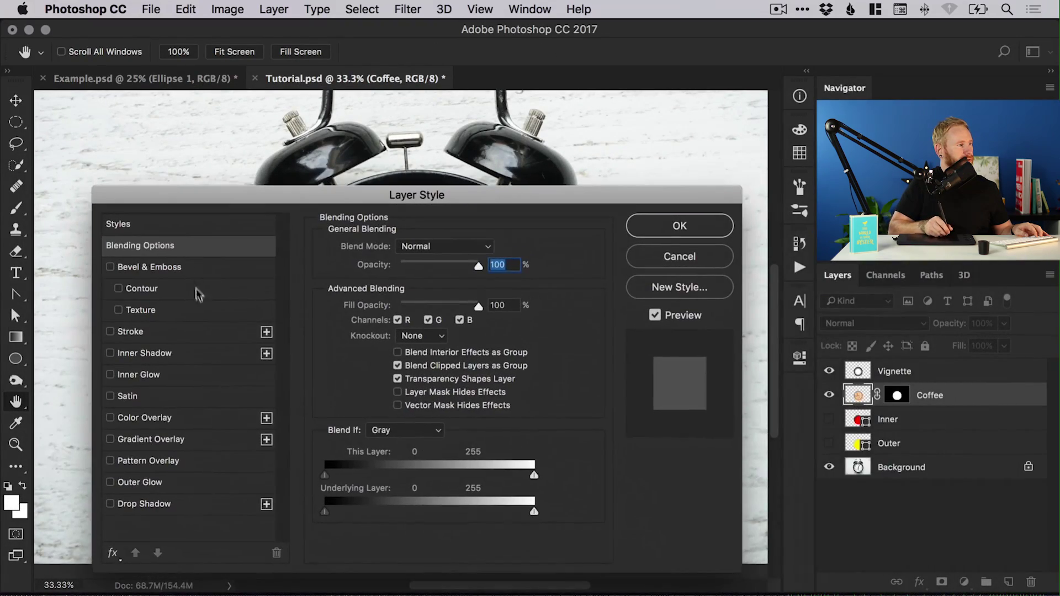
left_click(153, 353)
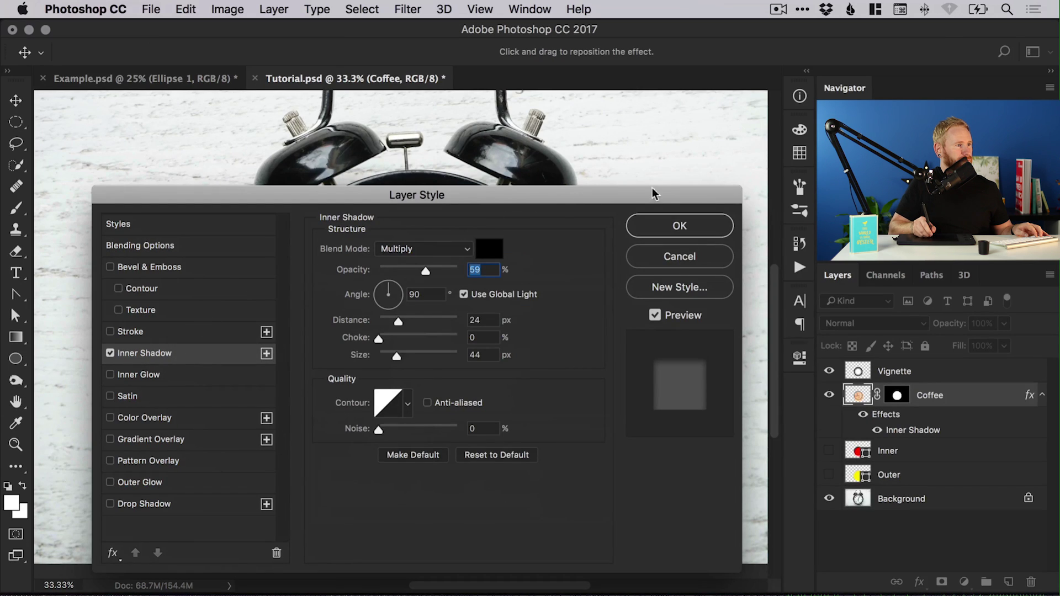
left_click_drag(653, 193, 556, 317)
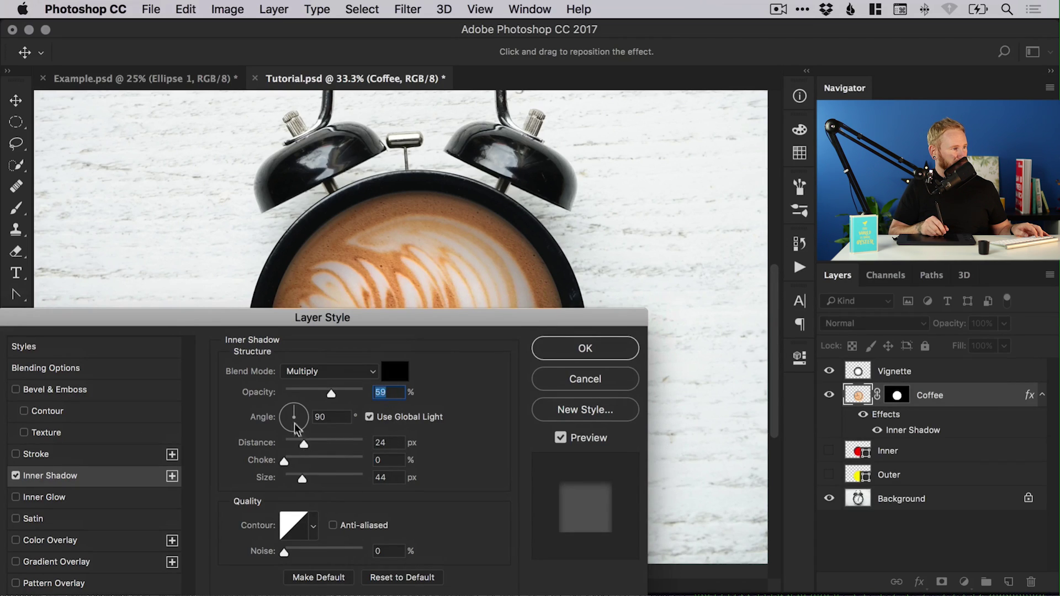
left_click_drag(292, 412, 287, 407)
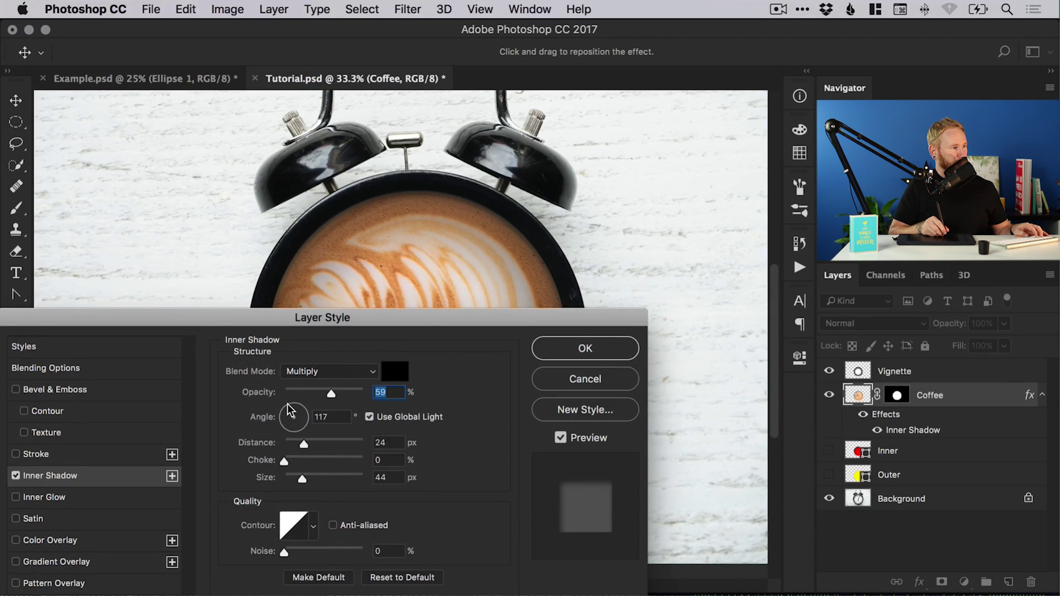
left_click(391, 391)
key("BackSpace")
key("BackSpace")
type("6")
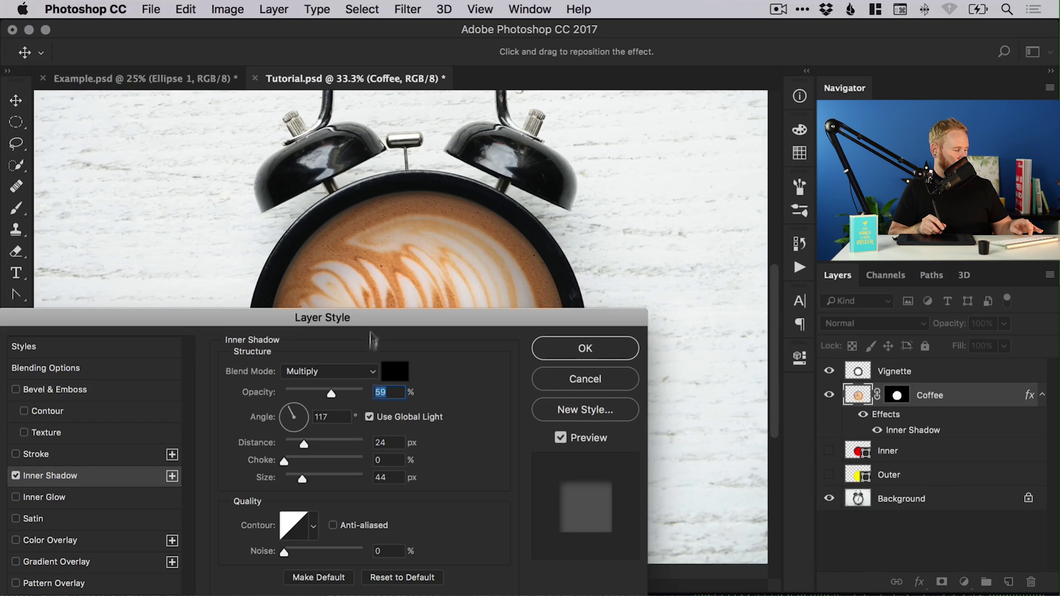
type("0")
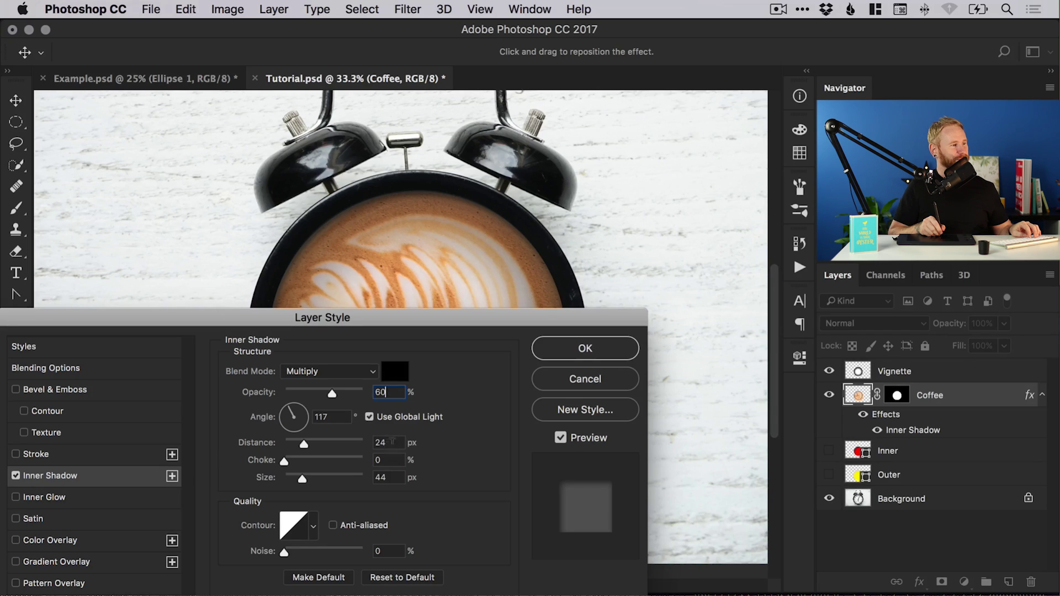
Step: Set the inner shadow's distance to 44 px and size to 54 px, and apply the effect
left_click_drag(304, 448, 320, 430)
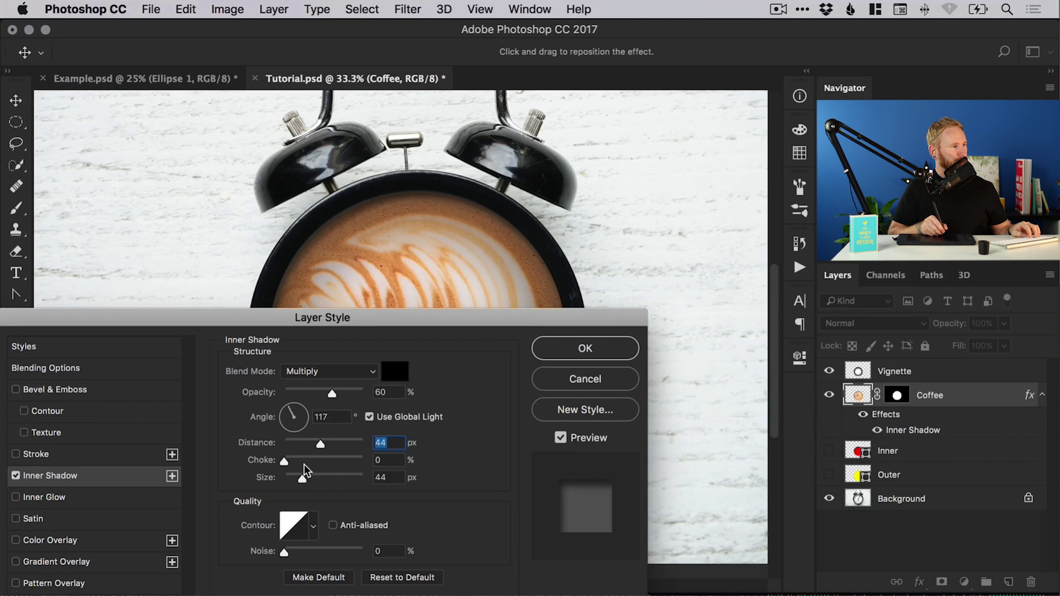
mouse_move(309, 483)
left_mouse_down()
mouse_move(331, 479)
mouse_move(306, 474)
left_mouse_up()
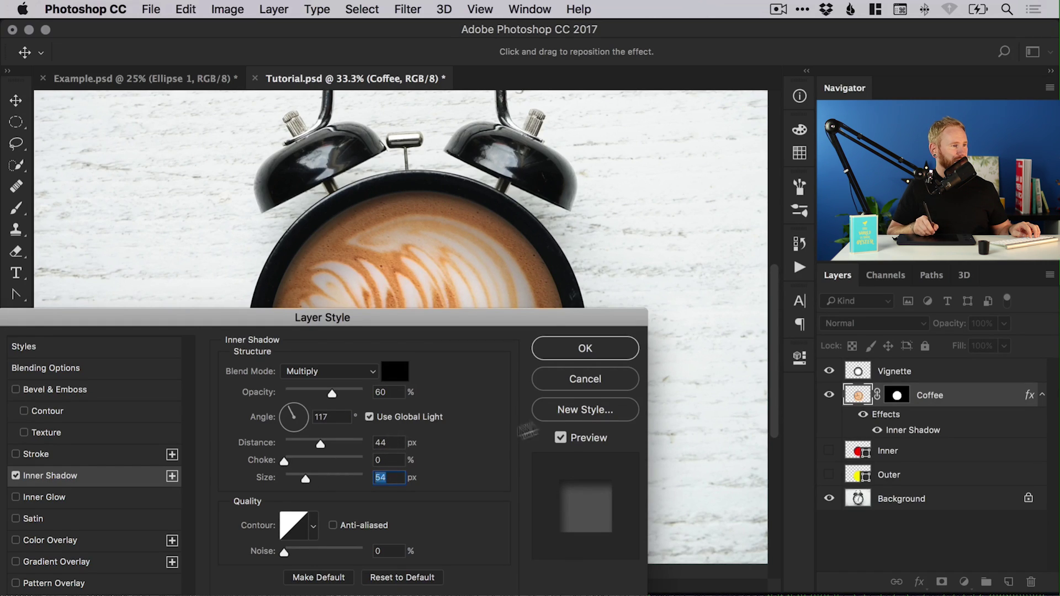
left_click(586, 352)
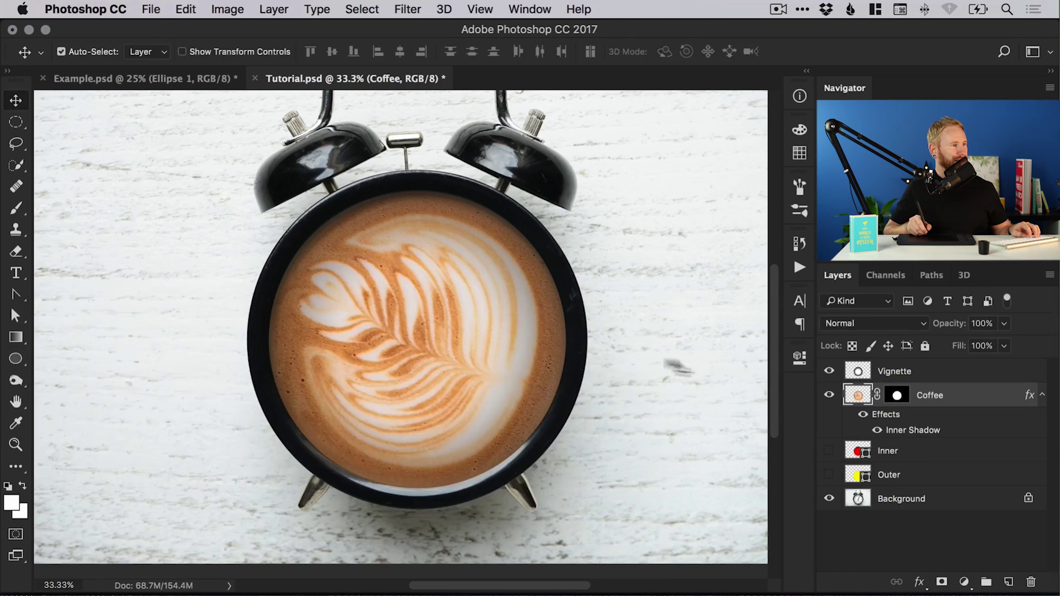
Step: Compare the coffee with the Inner Shadow effect switched off and on
left_click(880, 433)
left_click(880, 432)
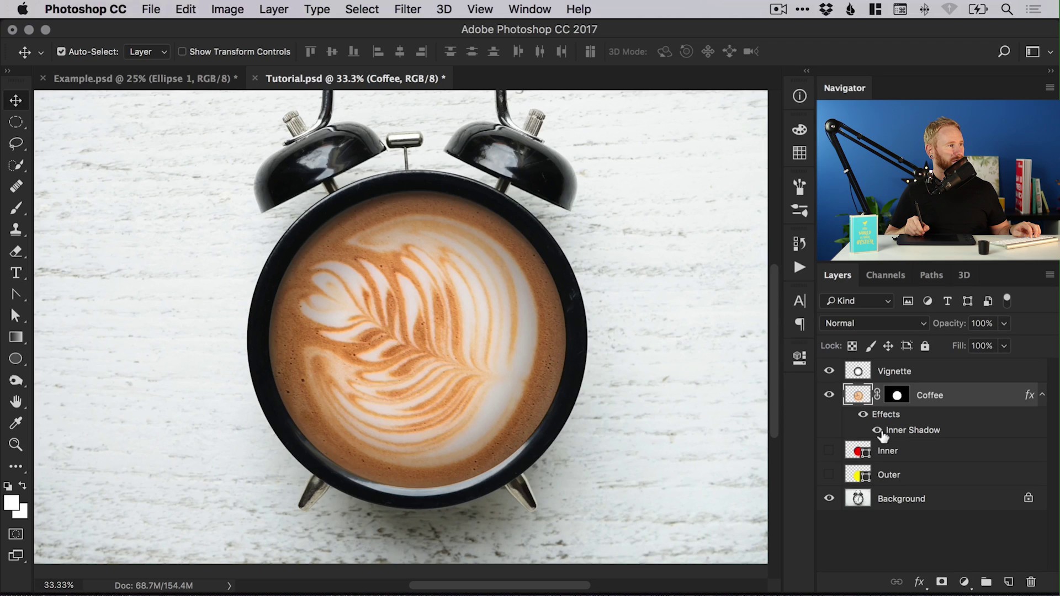
left_click(881, 432)
left_click(881, 436)
Step: Reopen the Coffee layer's Inner Shadow settings to review them, and close them without changes
right_click(931, 396)
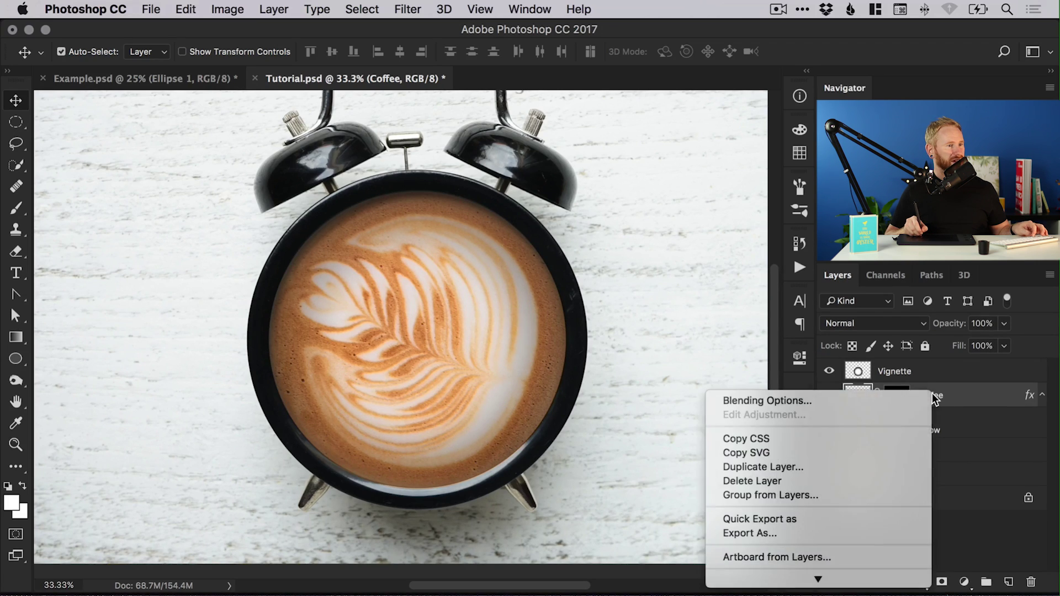
left_click(895, 402)
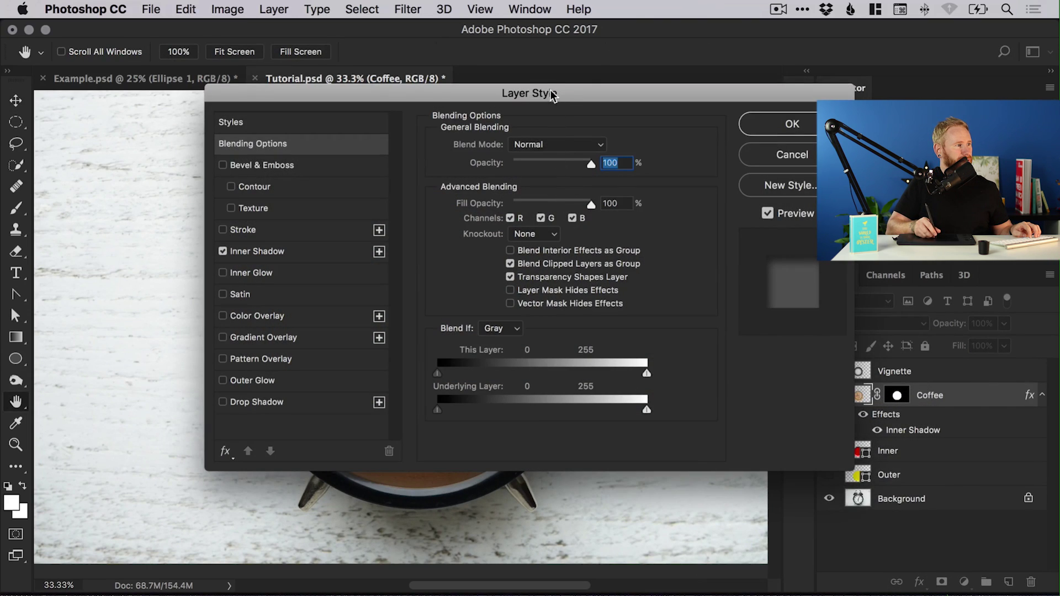
left_click(297, 251)
left_click_drag(582, 103, 558, 155)
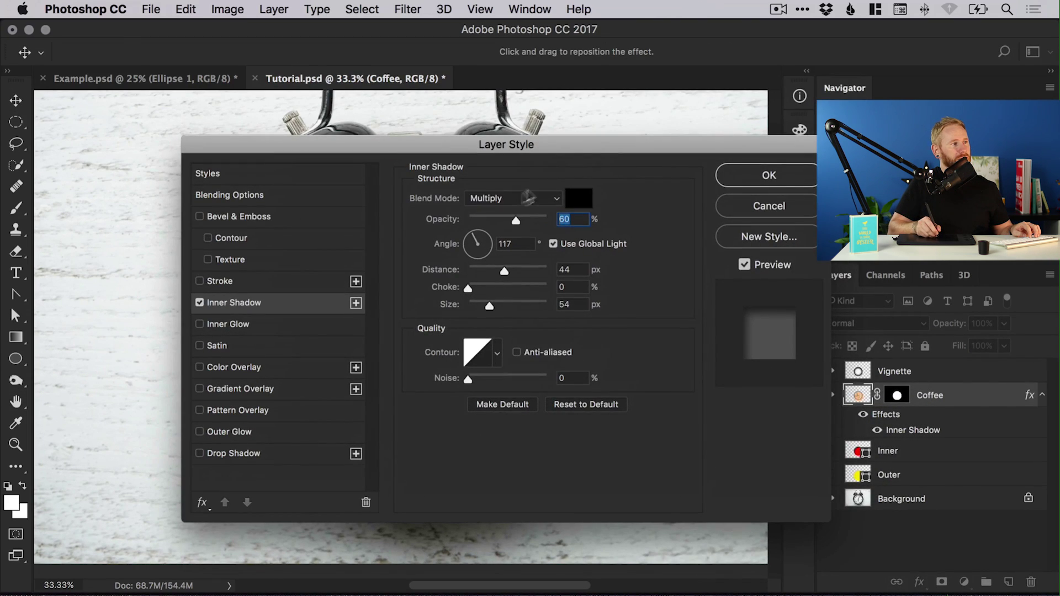
left_click(791, 181)
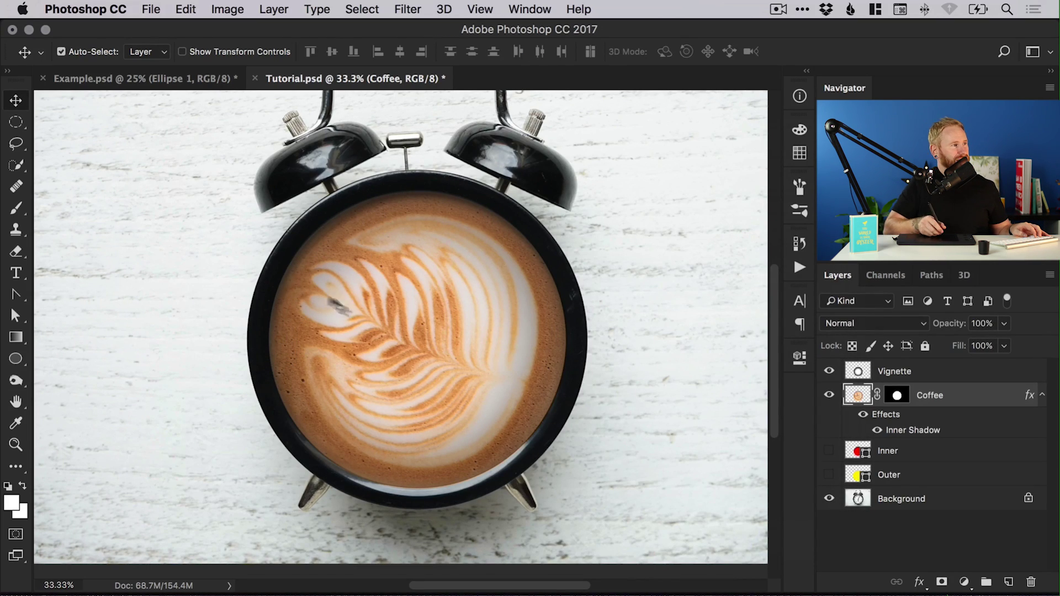
Step: Check the finished composite in Example.psd, return to Tutorial.psd and select the Vignette layer
left_click(144, 79)
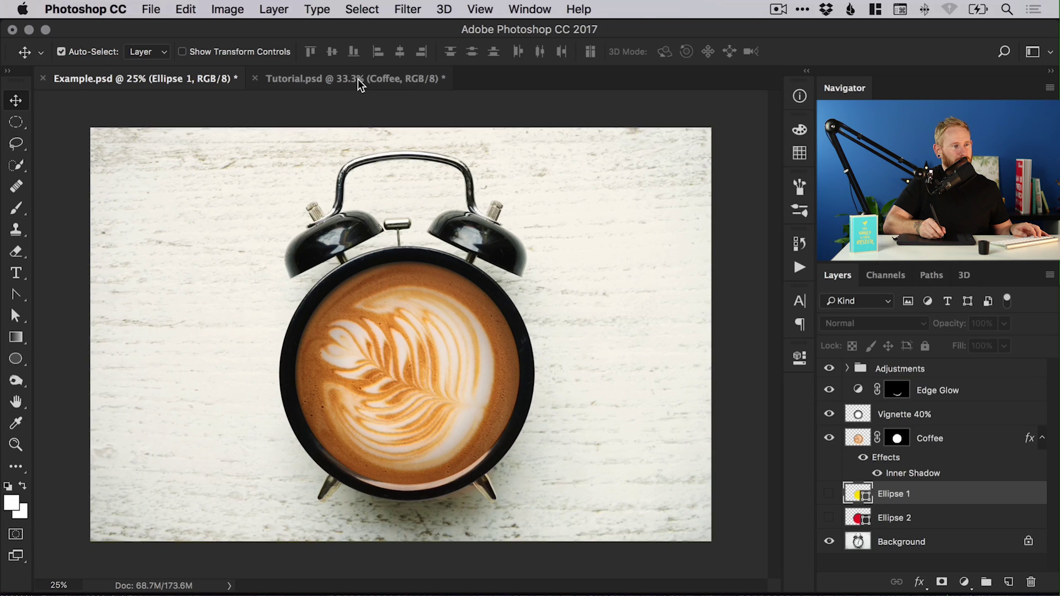
left_click(364, 78)
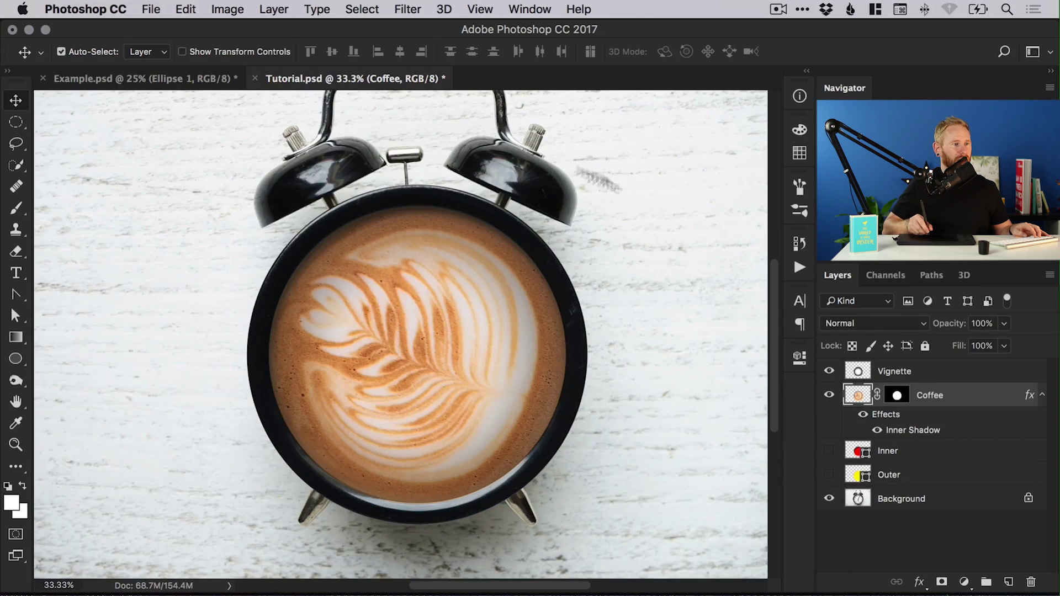
left_click(903, 373)
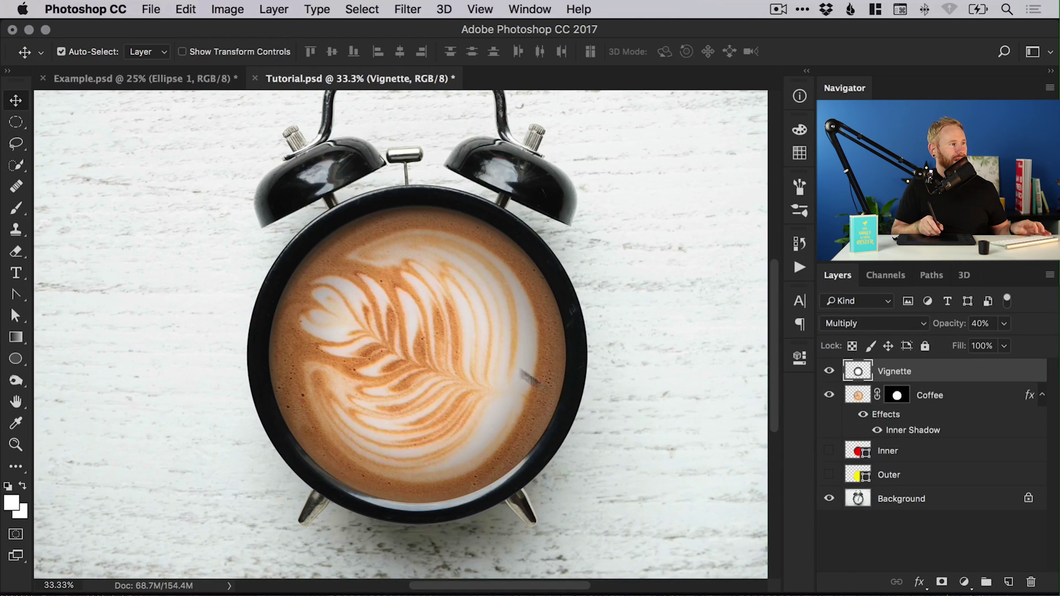
Step: Examine the shading along the coffee's upper edge and the reflective rim below the coffee up close
left_click(411, 205, "super")
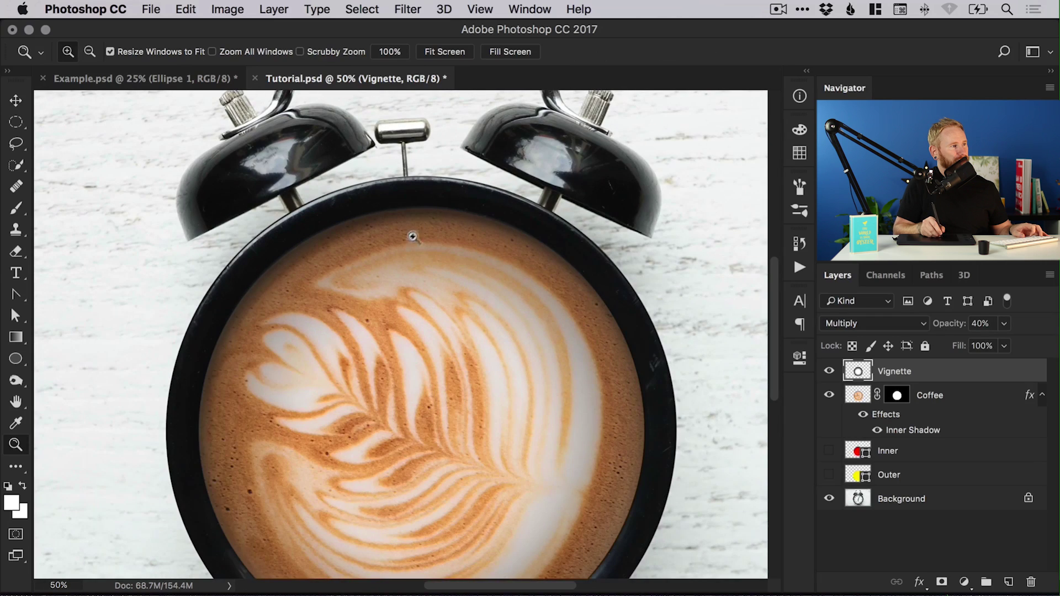
left_click(395, 219, "super")
left_click_drag(286, 221, 304, 264)
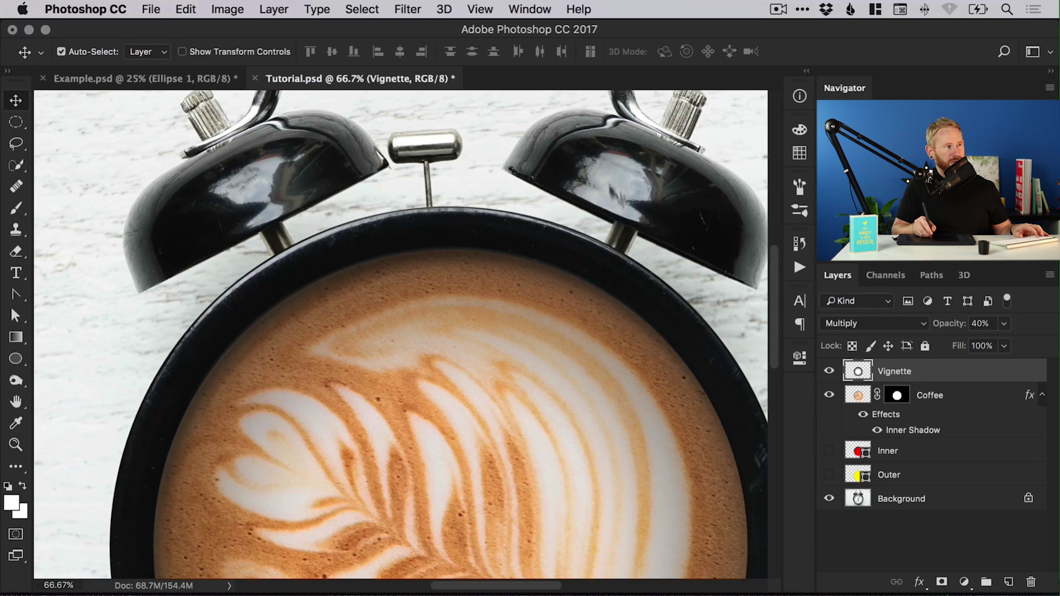
left_click_drag(493, 322, 489, 277)
scroll(491, 249, "down", 10)
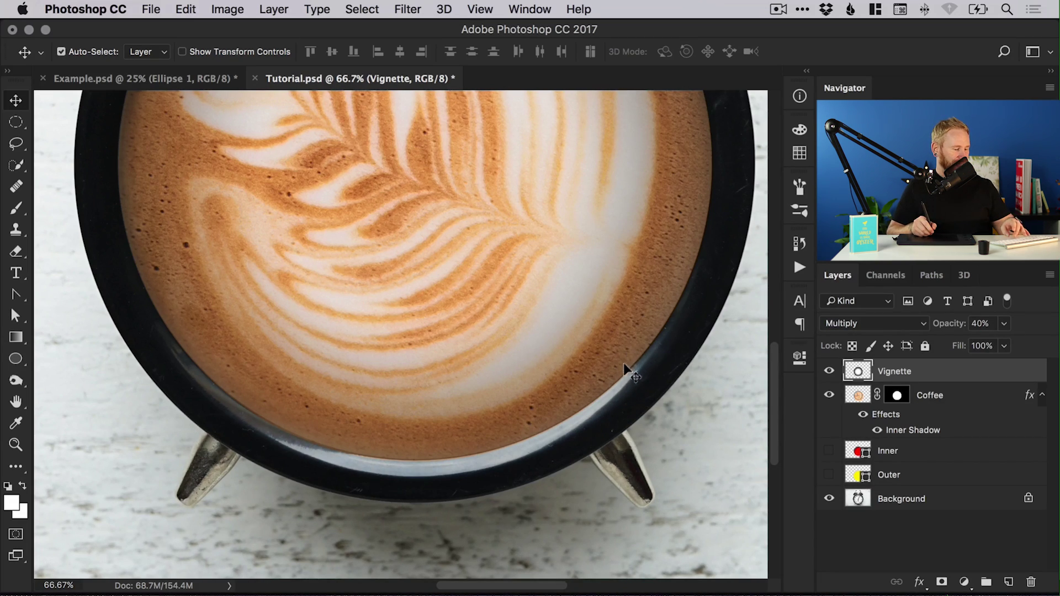
key("super+space")
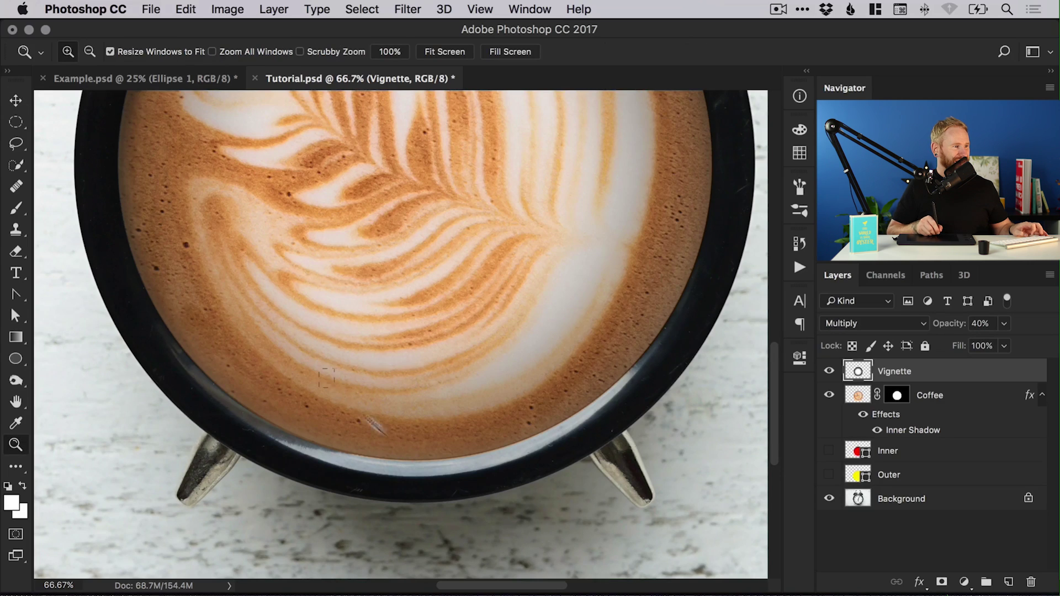
left_click_drag(404, 439, 527, 425)
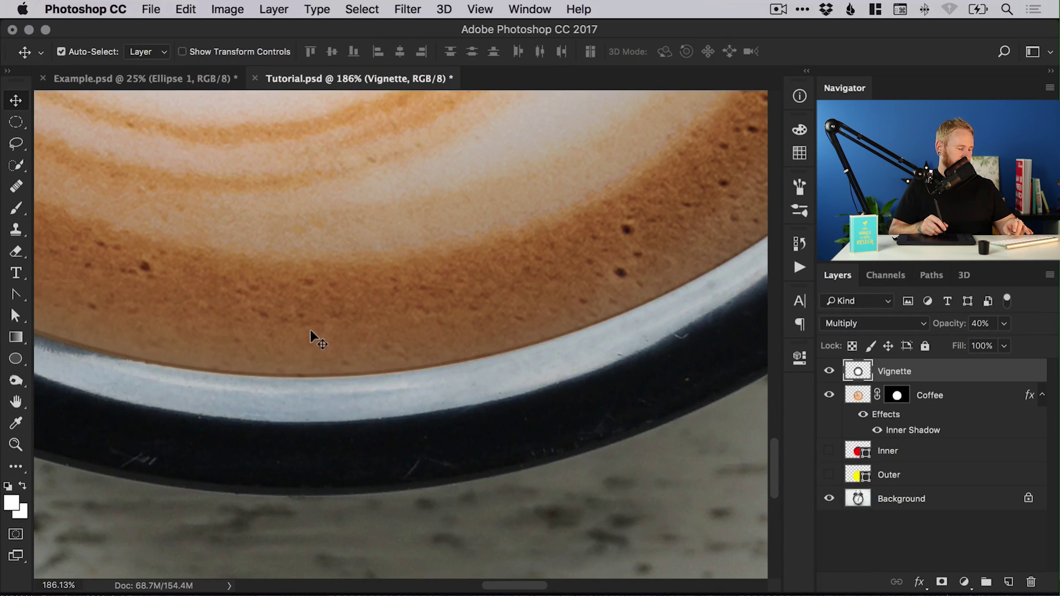
key("super+minus")
key("super+minus")
left_click_drag(428, 318, 489, 414)
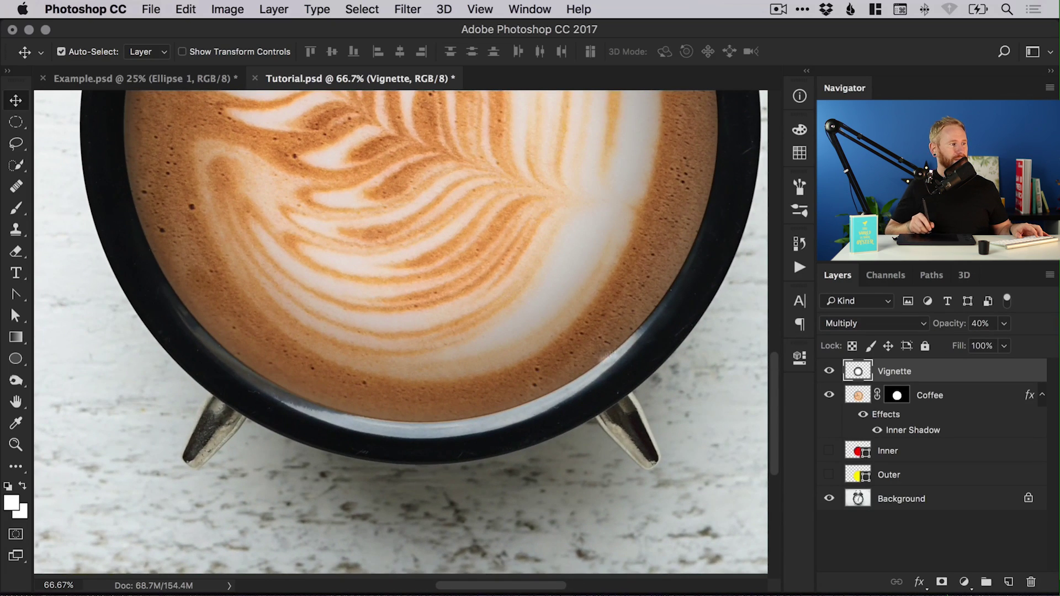
Step: Add a Photo Filter adjustment layer above Vignette using Warming Filter (85) with its default color
left_click(964, 583)
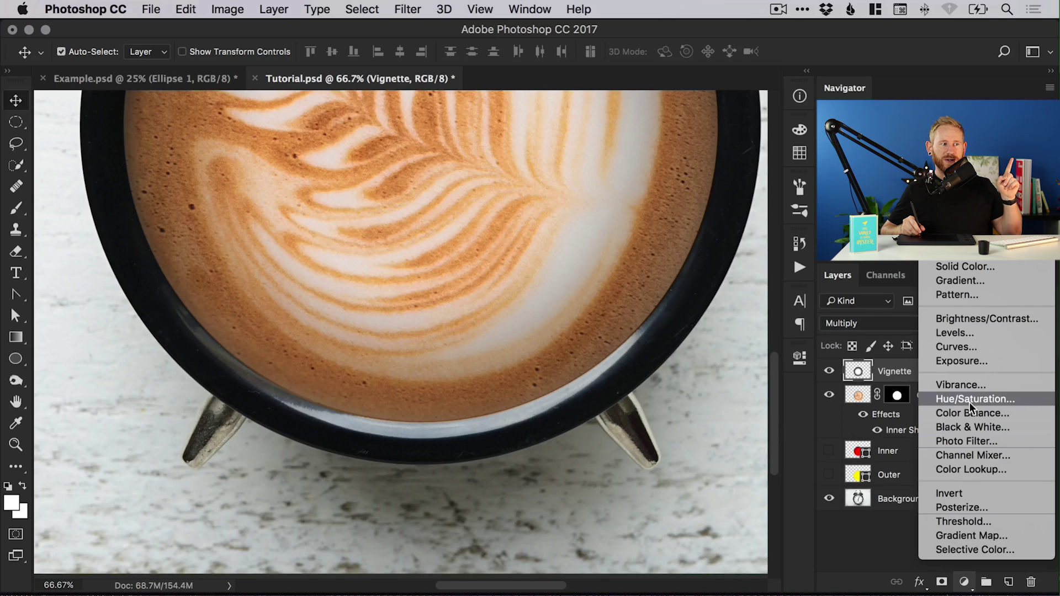
left_click(978, 442)
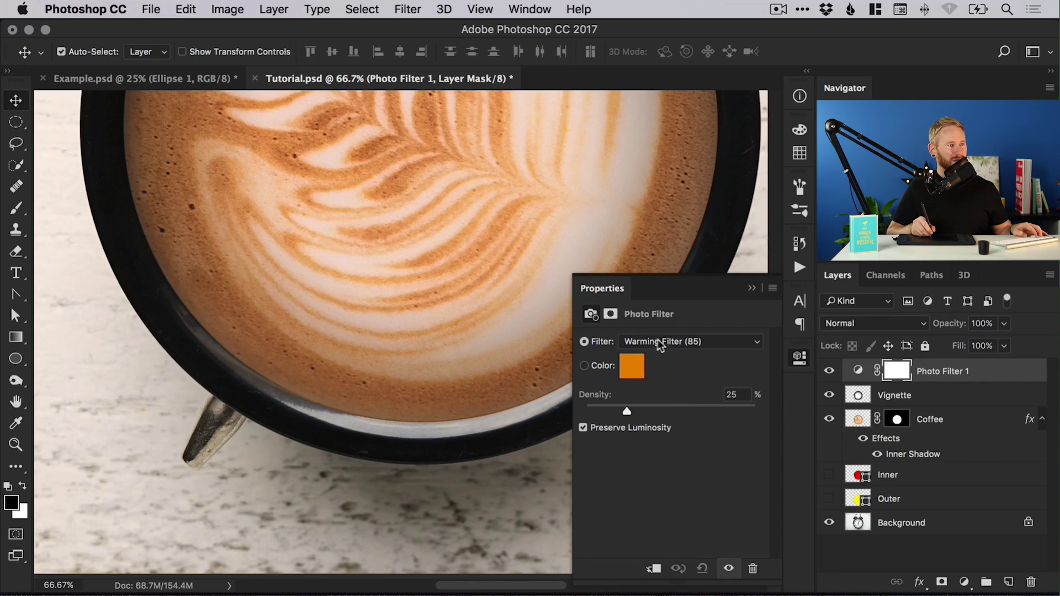
left_click(633, 367)
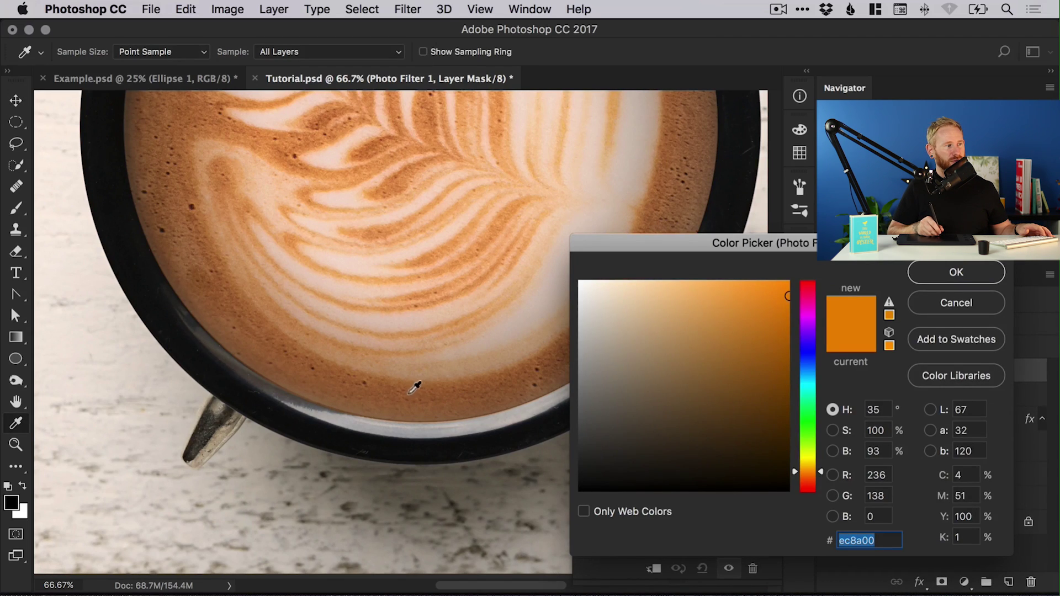
left_click(947, 302)
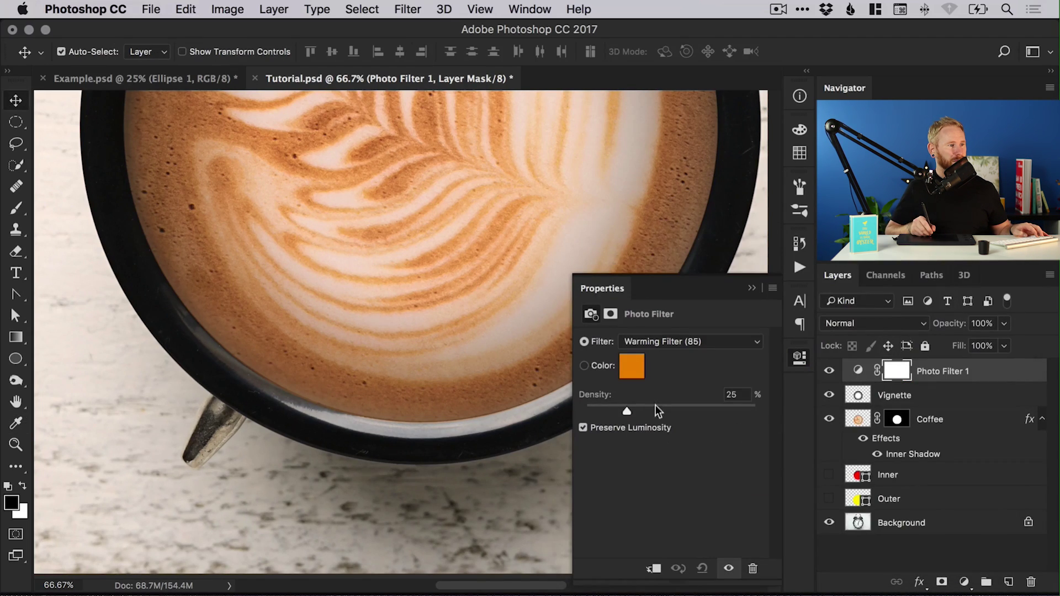
Step: Set the photo filter's density to 60%, comparing the image with the filter off and on, and close its settings
mouse_move(651, 406)
left_mouse_down()
mouse_move(704, 403)
mouse_move(672, 407)
left_mouse_up()
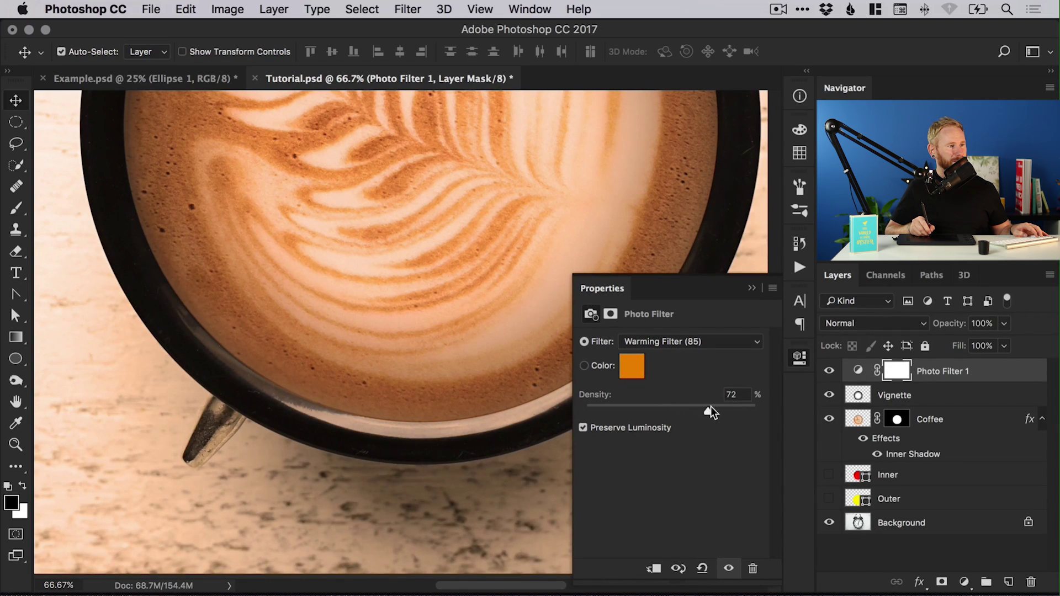
left_click(729, 571)
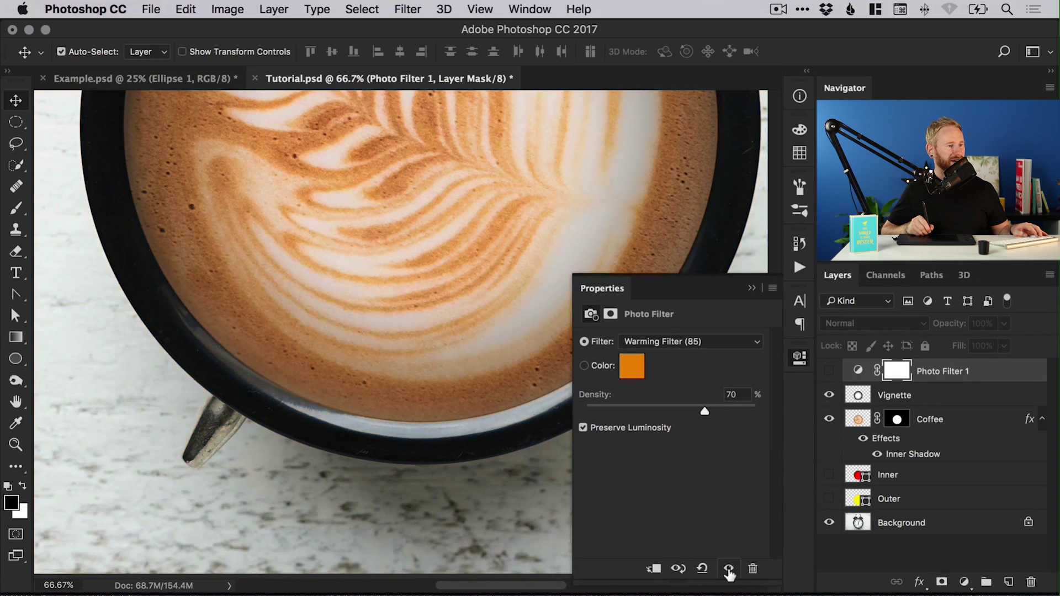
left_click(729, 570)
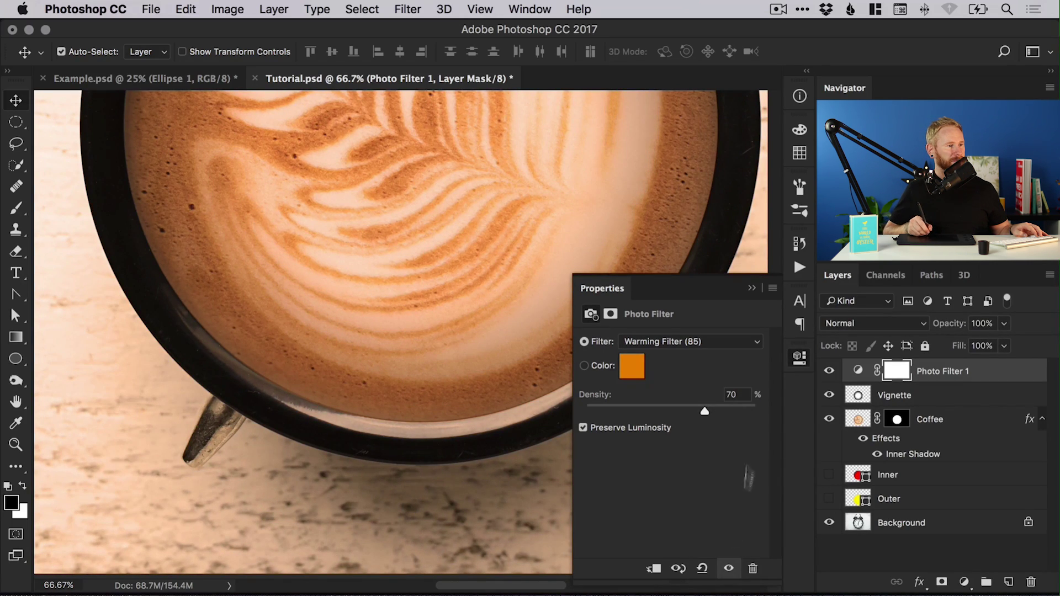
left_click_drag(694, 409, 687, 409)
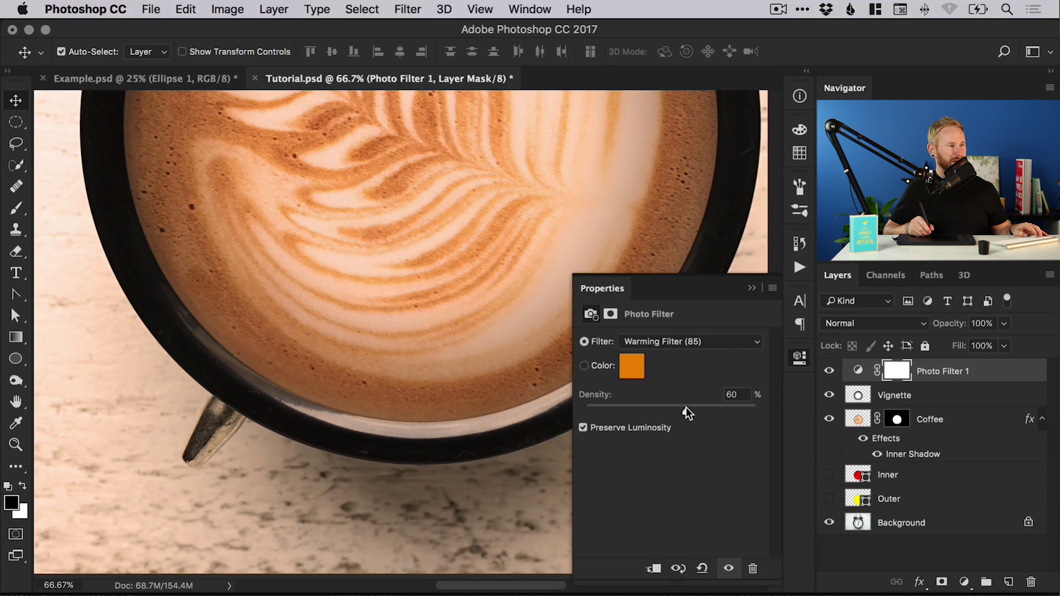
left_click(802, 359)
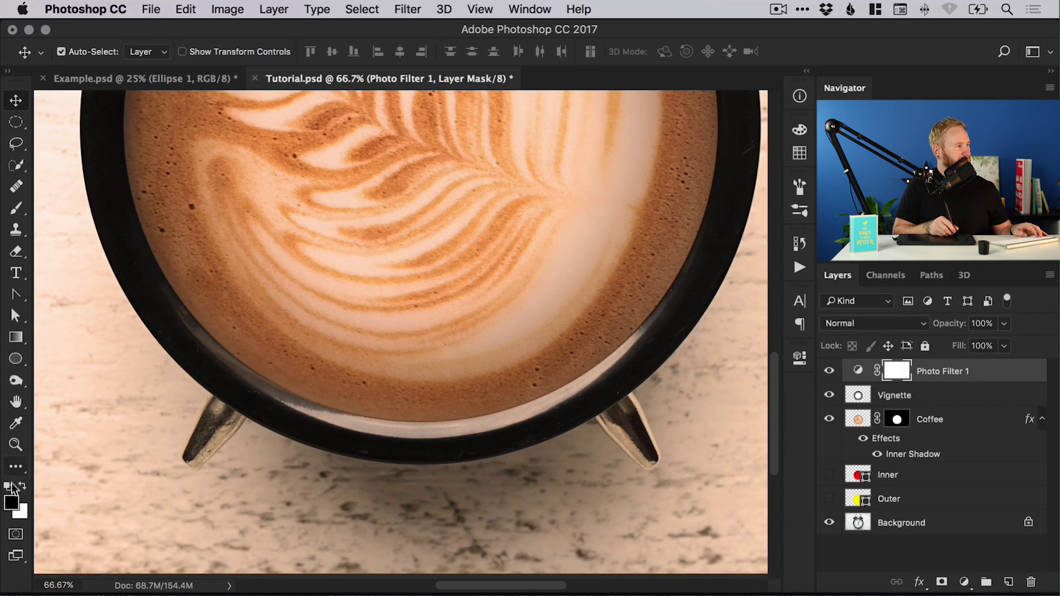
Step: Fill the Photo Filter 1 layer mask with black using the Paint Bucket tool
left_click(15, 337)
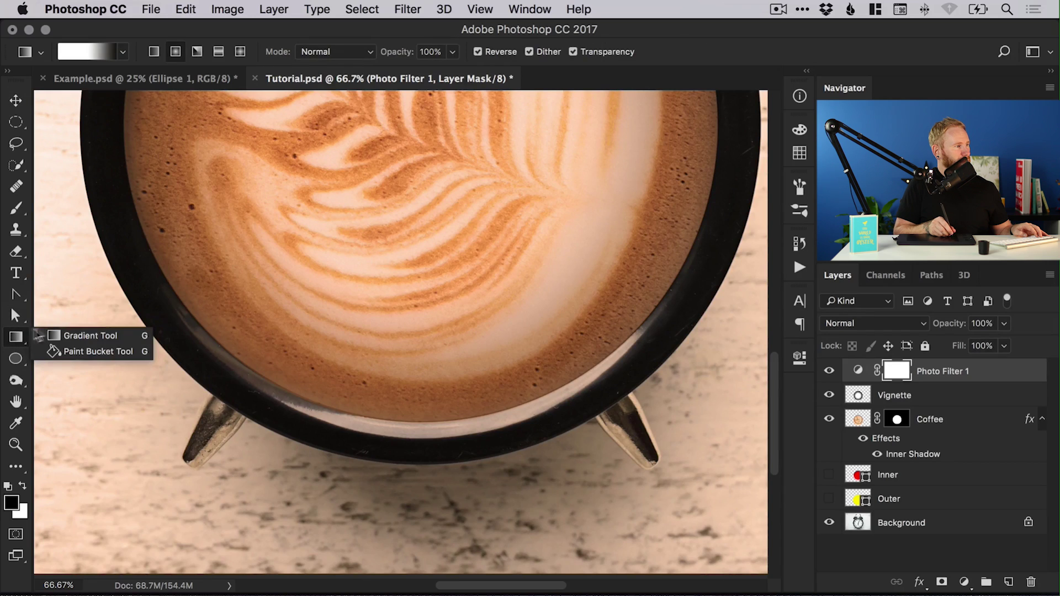
left_click(81, 351)
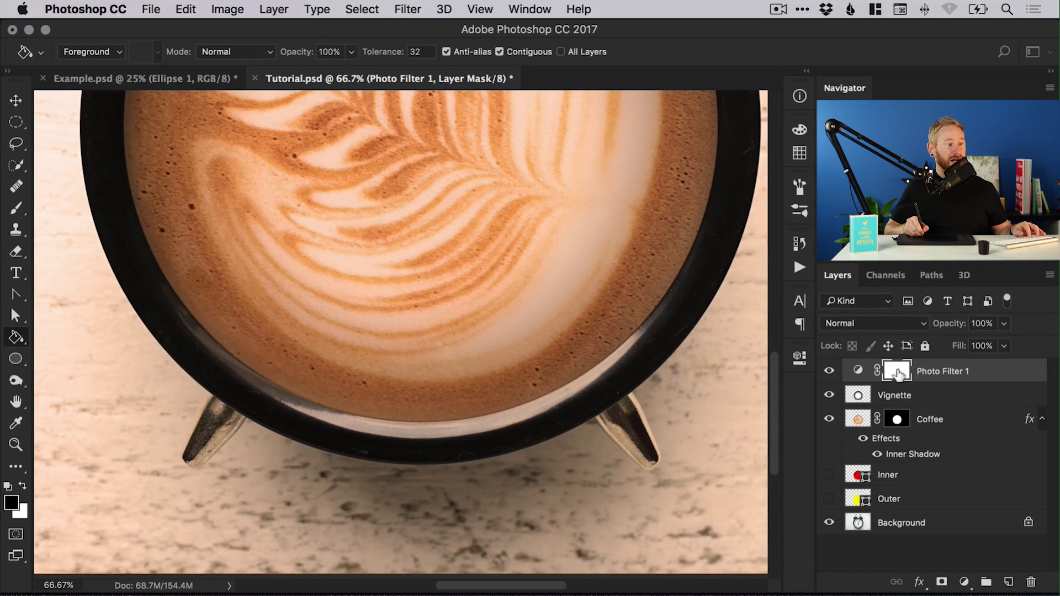
left_click(461, 359)
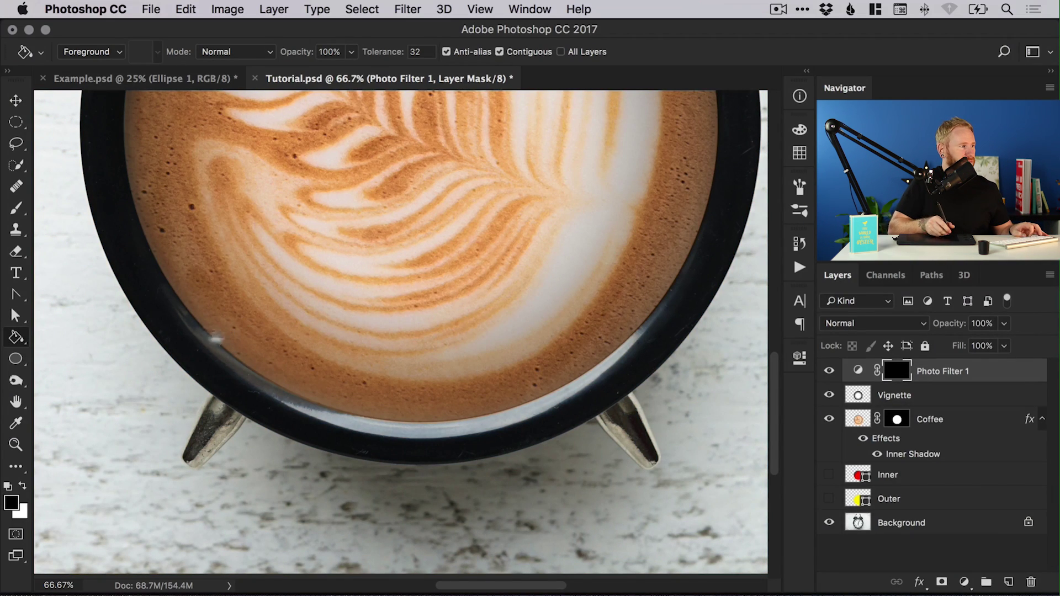
Step: Set the foreground color to white (ffffff) and choose a soft round brush with 0% hardness for the Brush tool
left_click(12, 503)
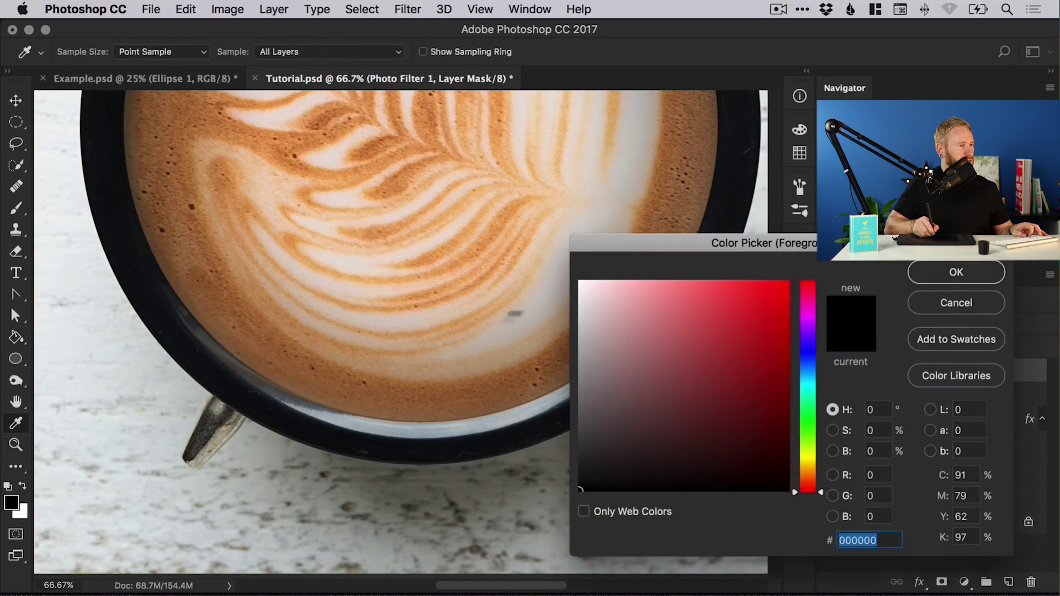
type("ffffff")
left_click(934, 270)
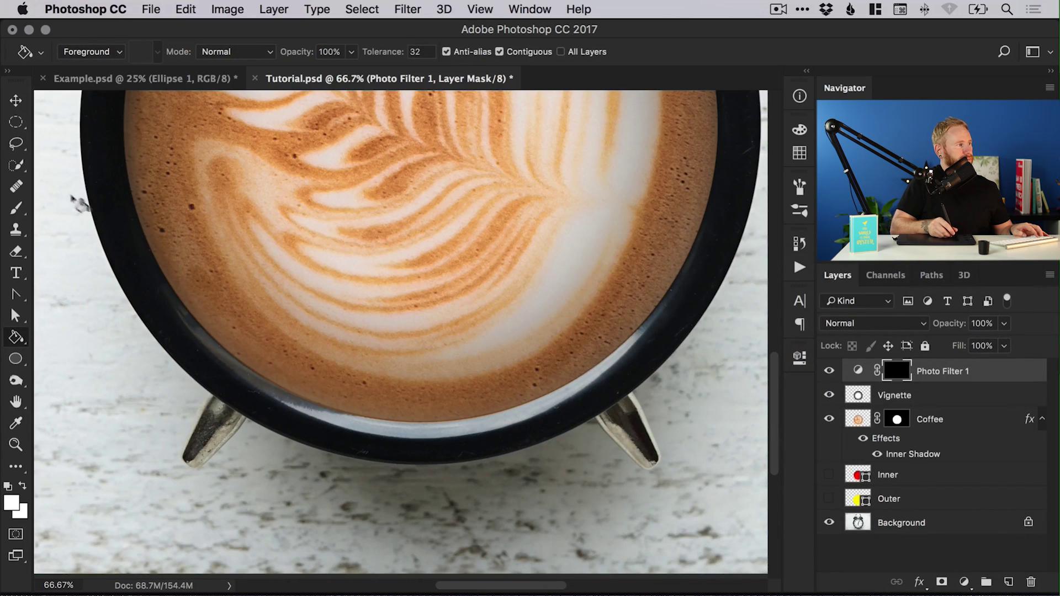
left_click(16, 209)
left_click(87, 54)
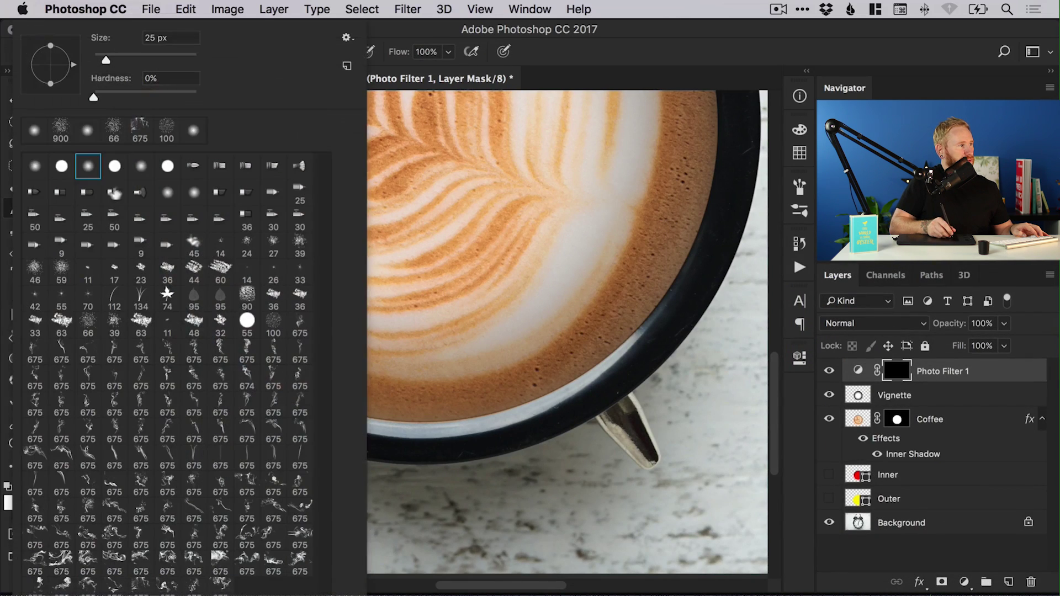
left_click(141, 167)
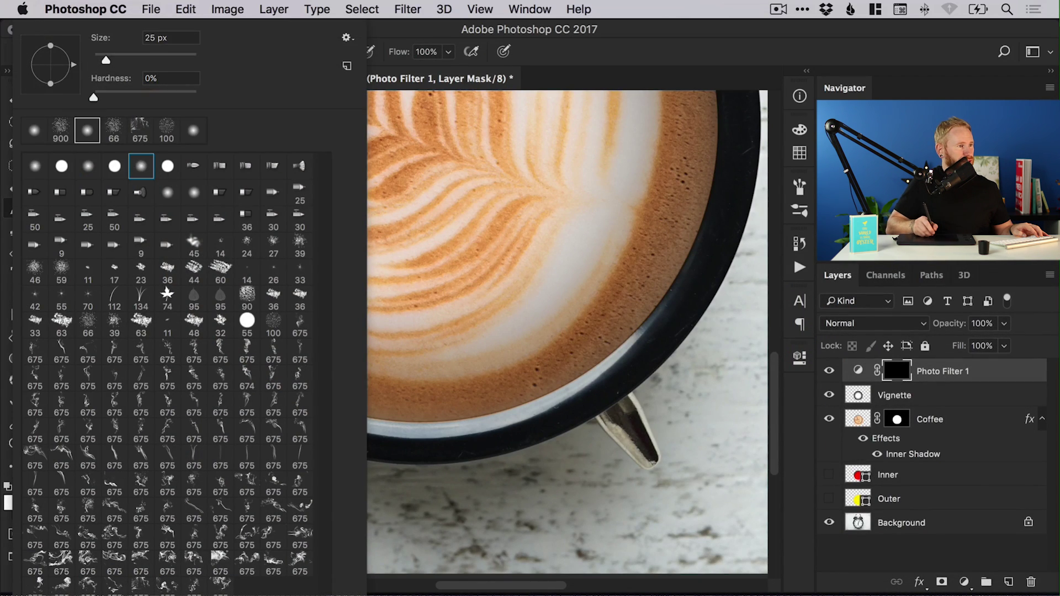
key("Return")
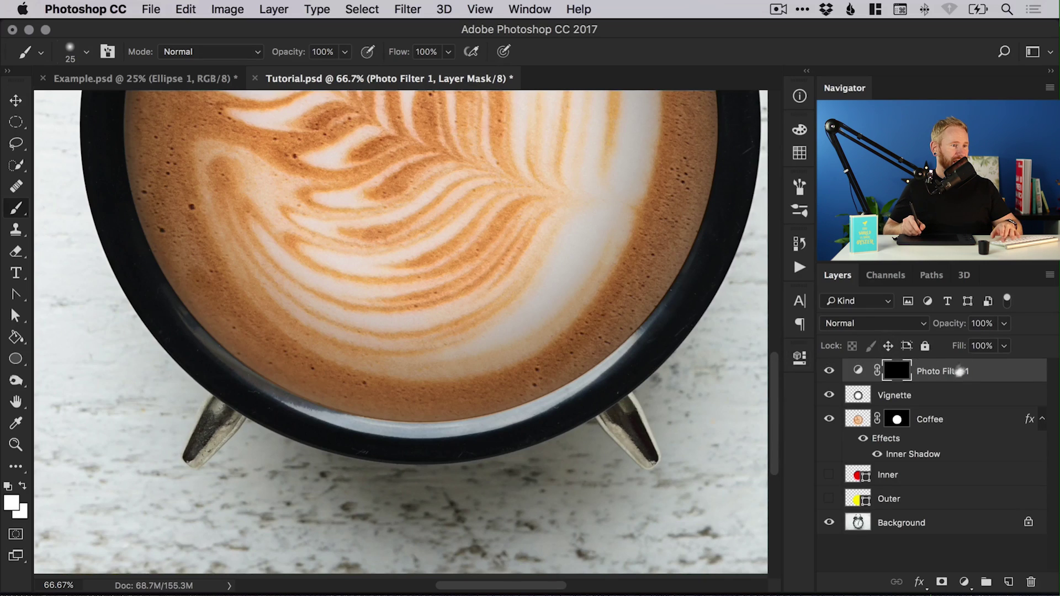
Step: Paint white on the photo filter's mask along the reflective rim below the coffee with a 70 px brush, undoing the stray scribble
key("bracketright")
key("bracketright")
key("bracketright")
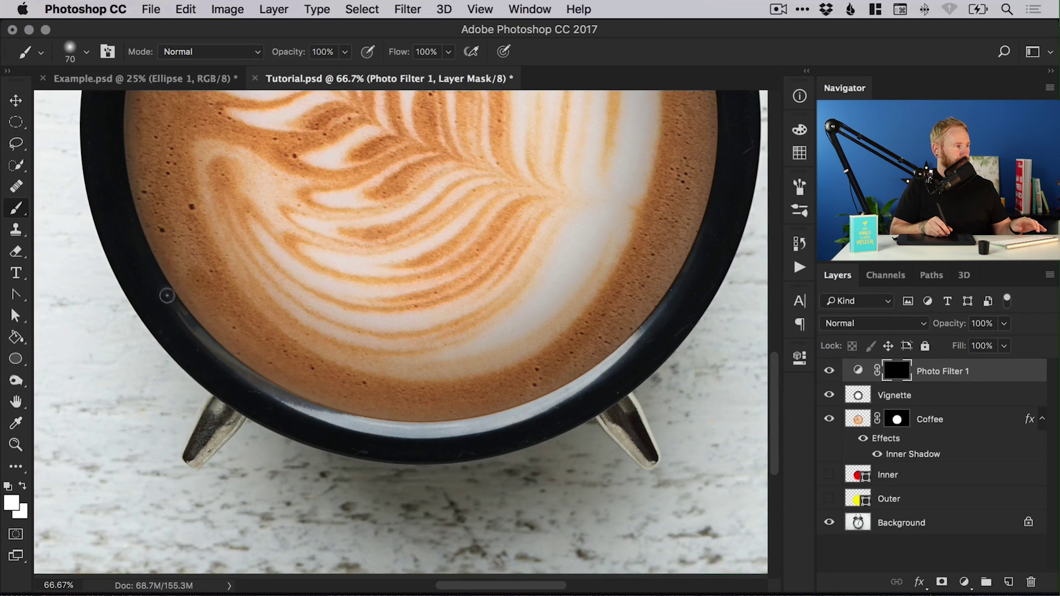
key("bracketright")
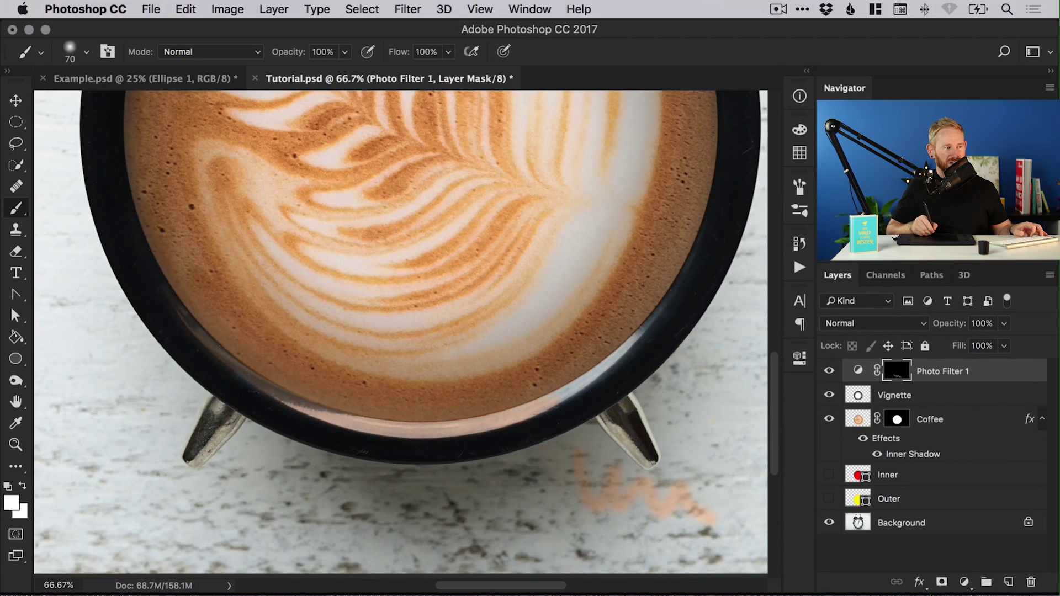
key("ctrl+z")
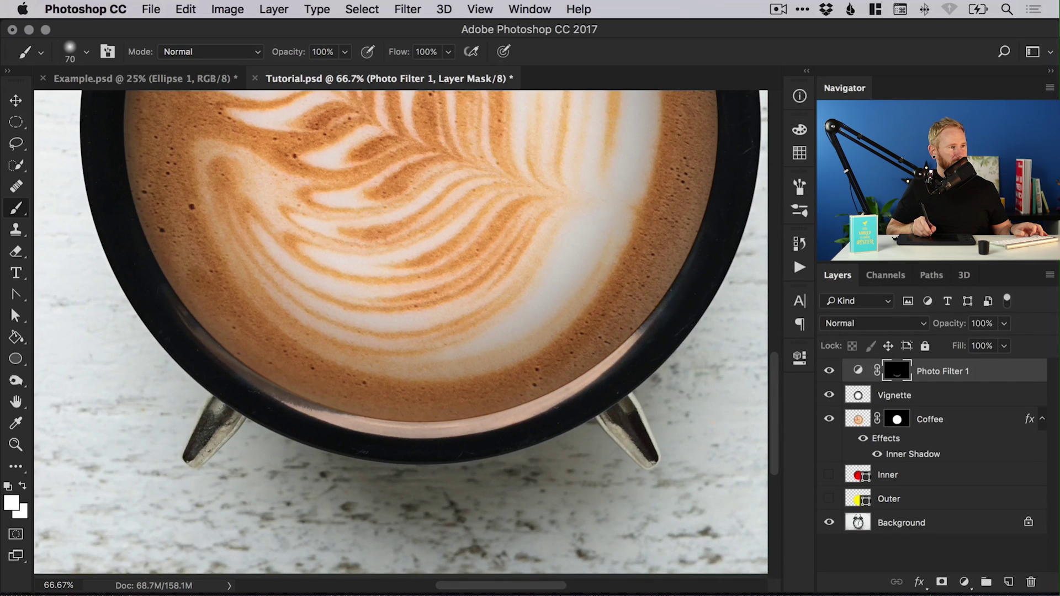
mouse_move(673, 300)
left_mouse_down()
mouse_move(711, 221)
mouse_move(636, 353)
left_mouse_up()
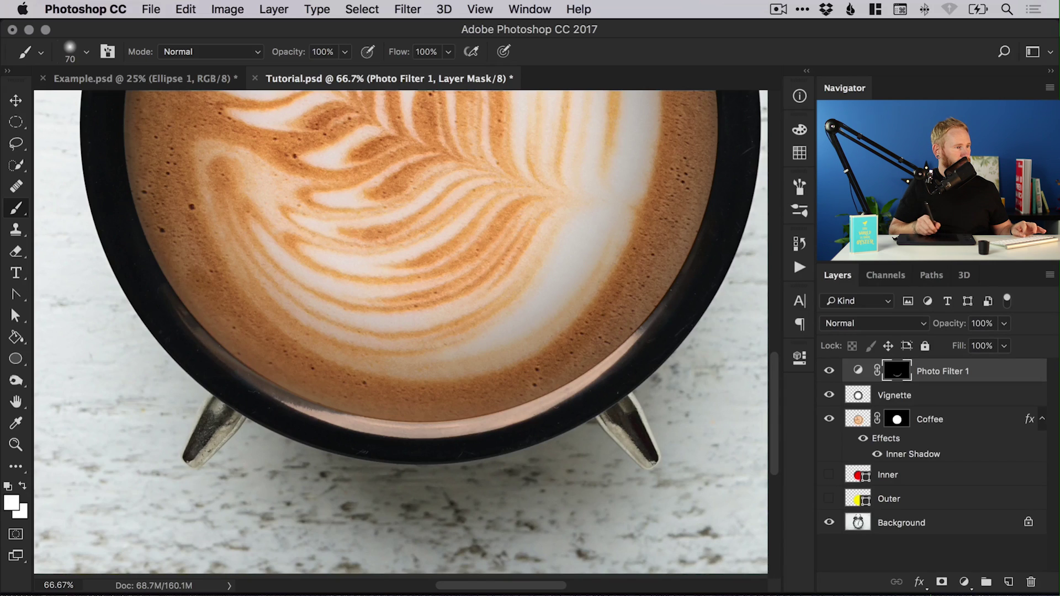
Step: Rename the Photo Filter 1 layer to Edge Glow and save the document
key("v")
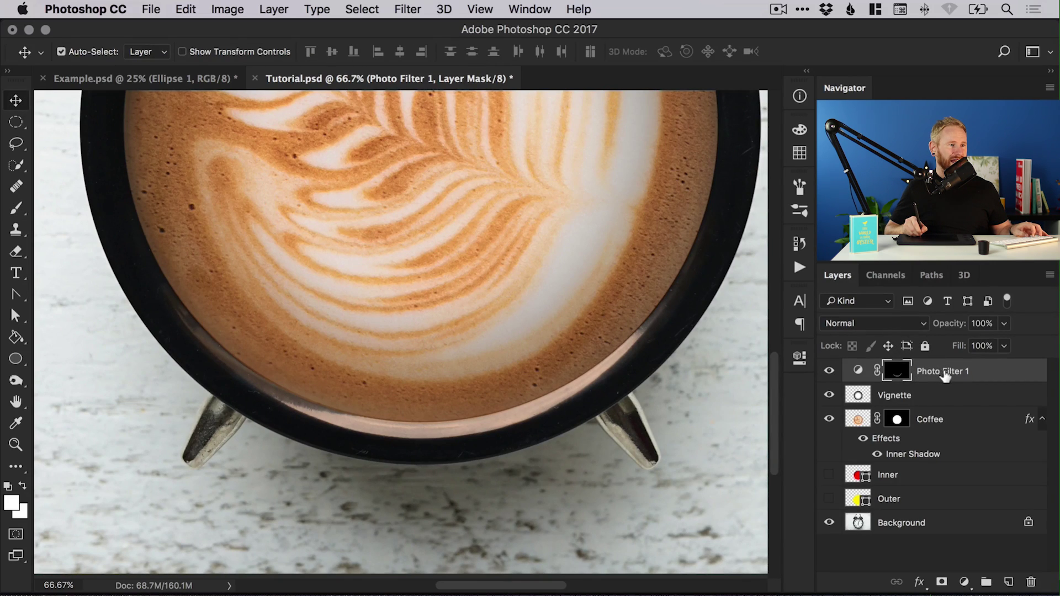
double_click(945, 373)
type("Edge G")
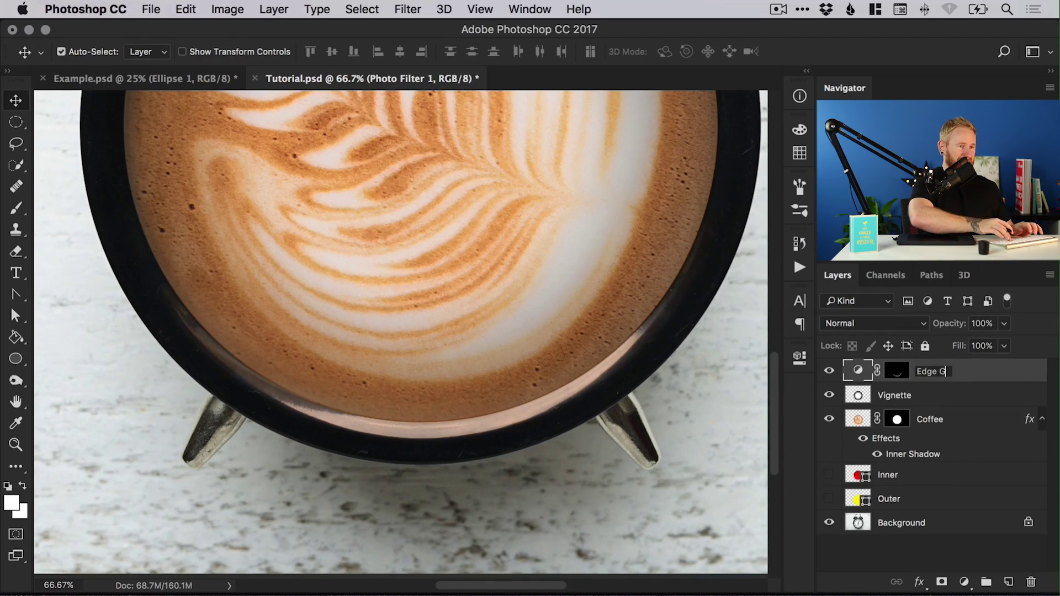
type("low")
key("Return")
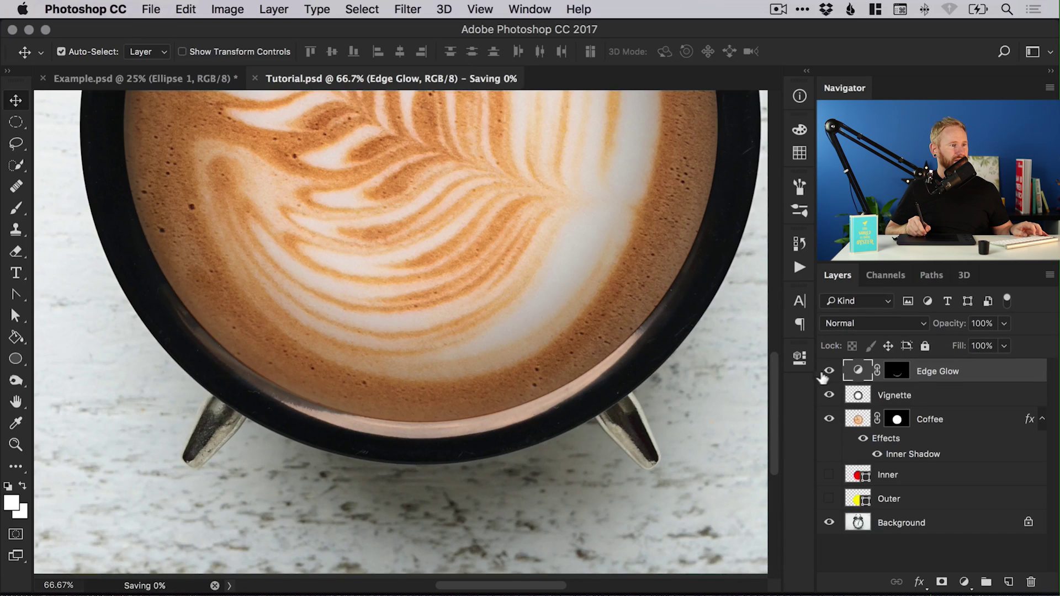
Step: Compare the image with Edge Glow off and on, review its photo filter settings, and view the whole composite
left_click(829, 372)
left_click(829, 371)
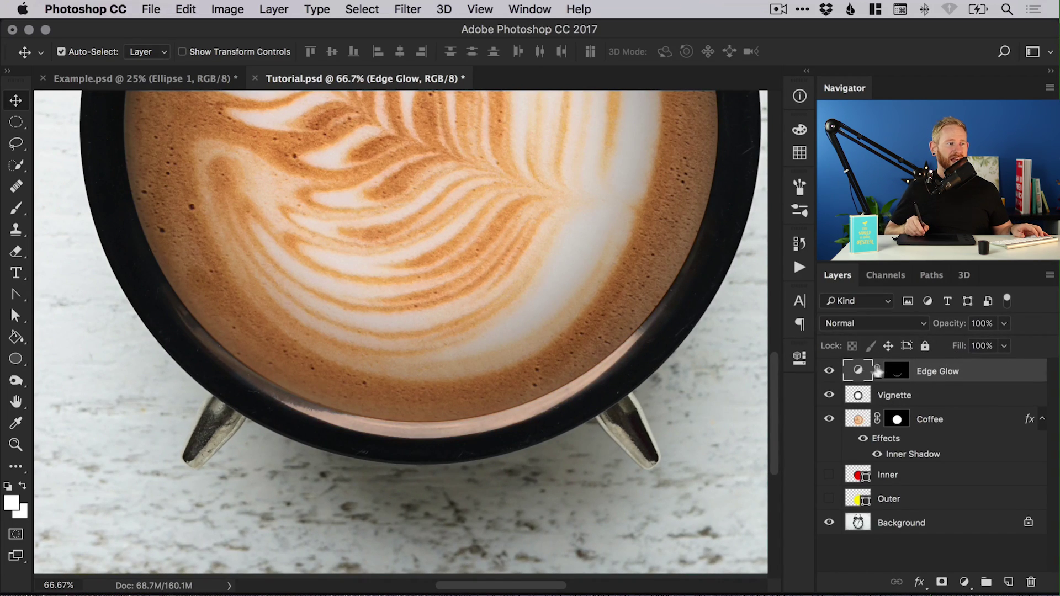
double_click(858, 371)
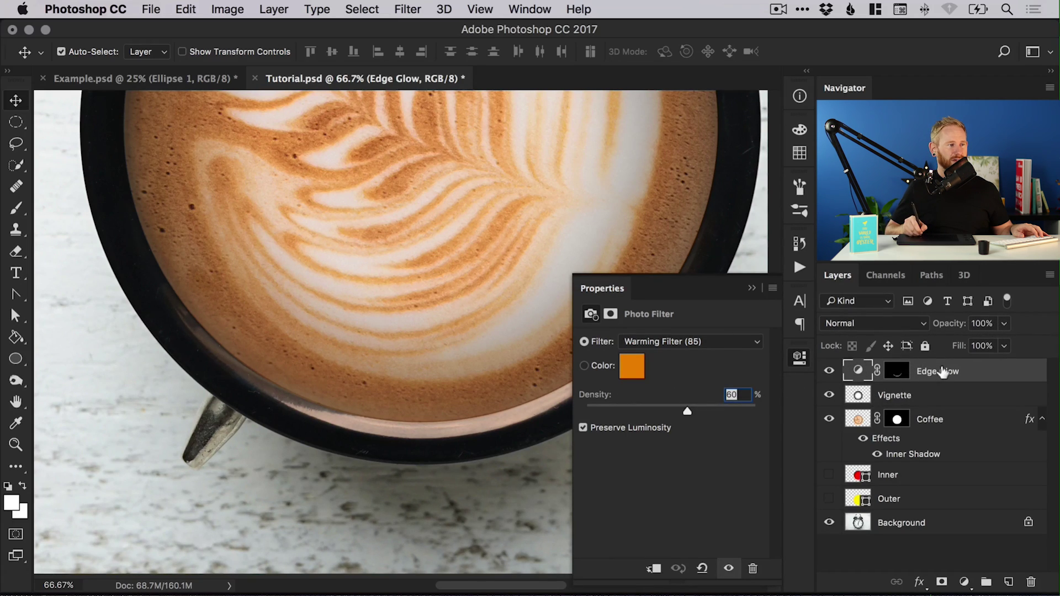
left_click(801, 357)
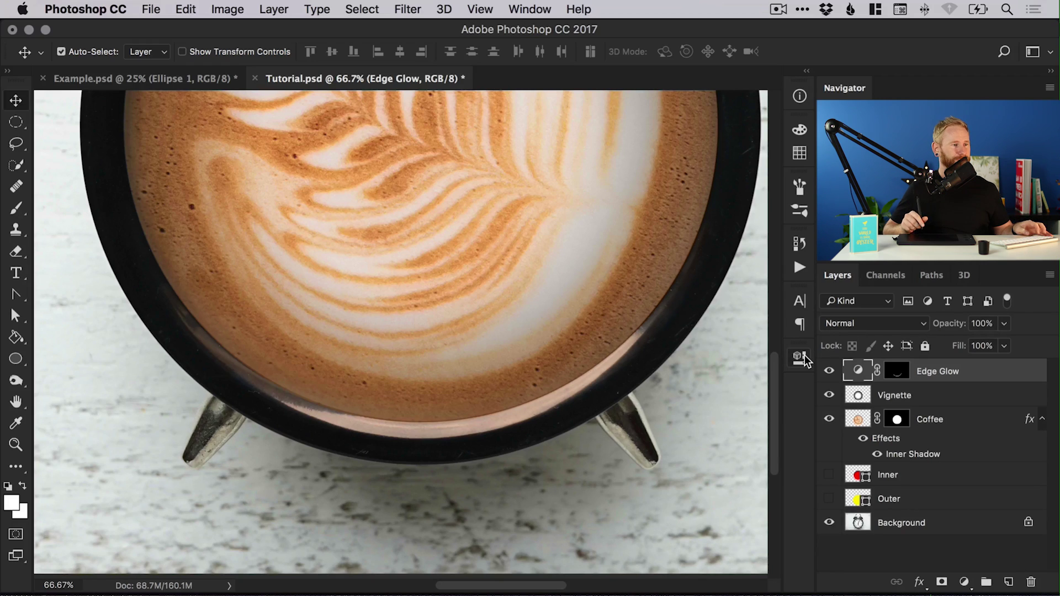
key("super")
key("super+0")
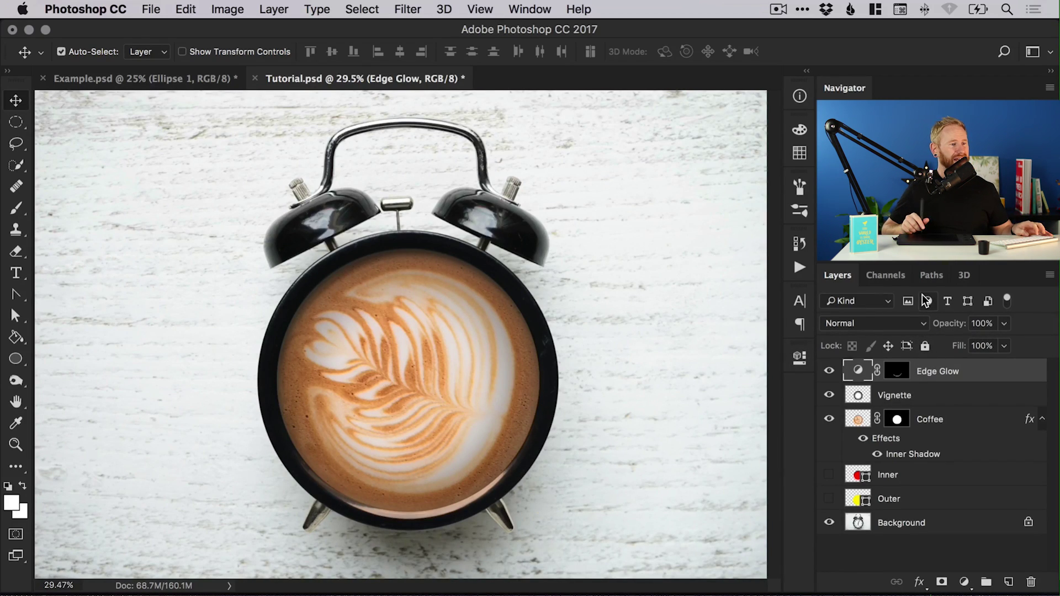
Step: Add a Vibrance adjustment layer above Edge Glow with vibrance +63, comparing the image with it off and on
left_click(964, 584)
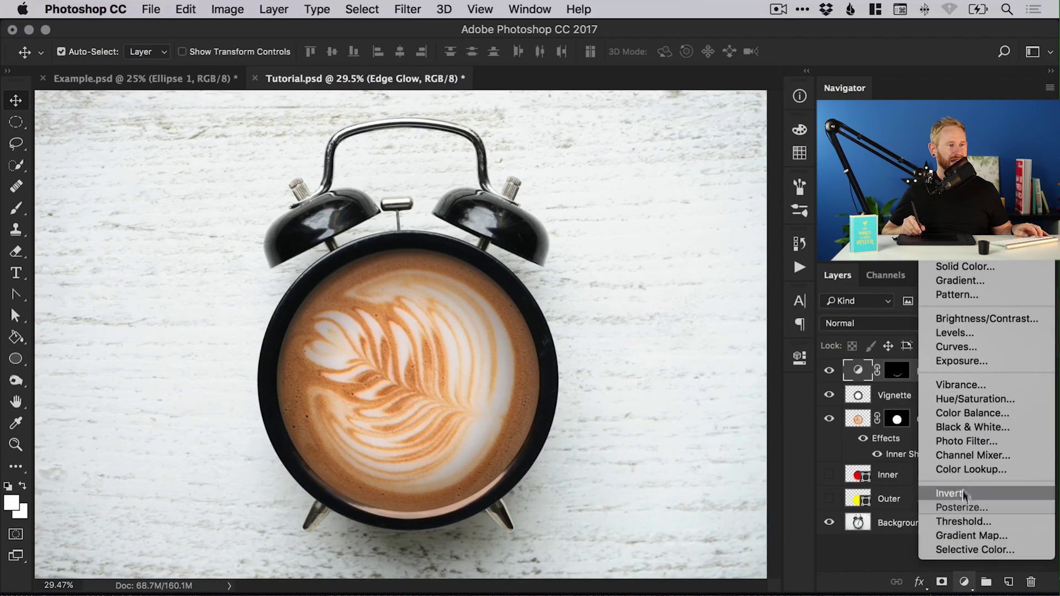
left_click(980, 384)
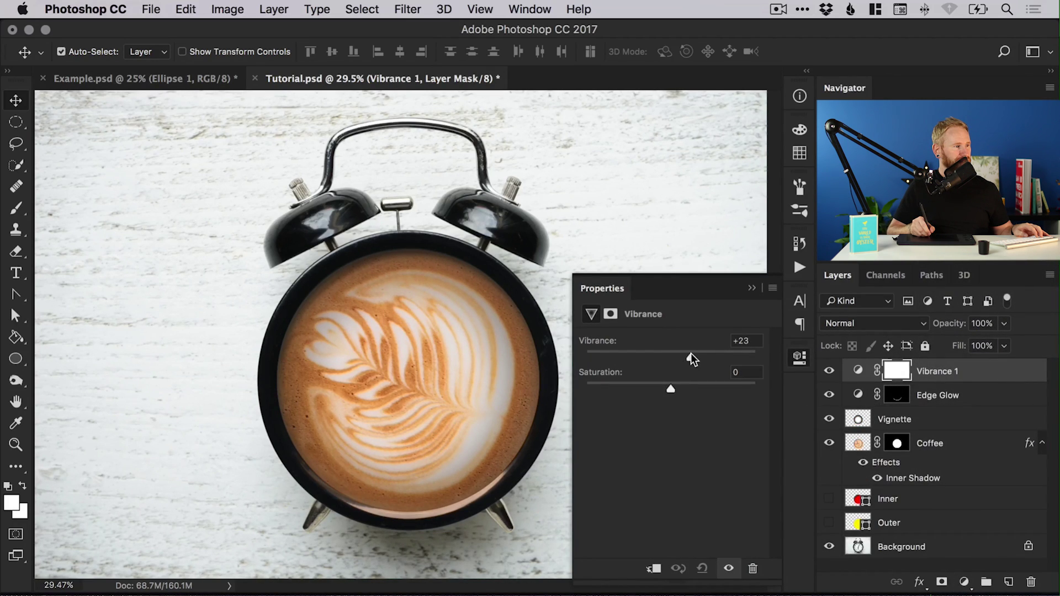
left_click_drag(727, 350, 726, 350)
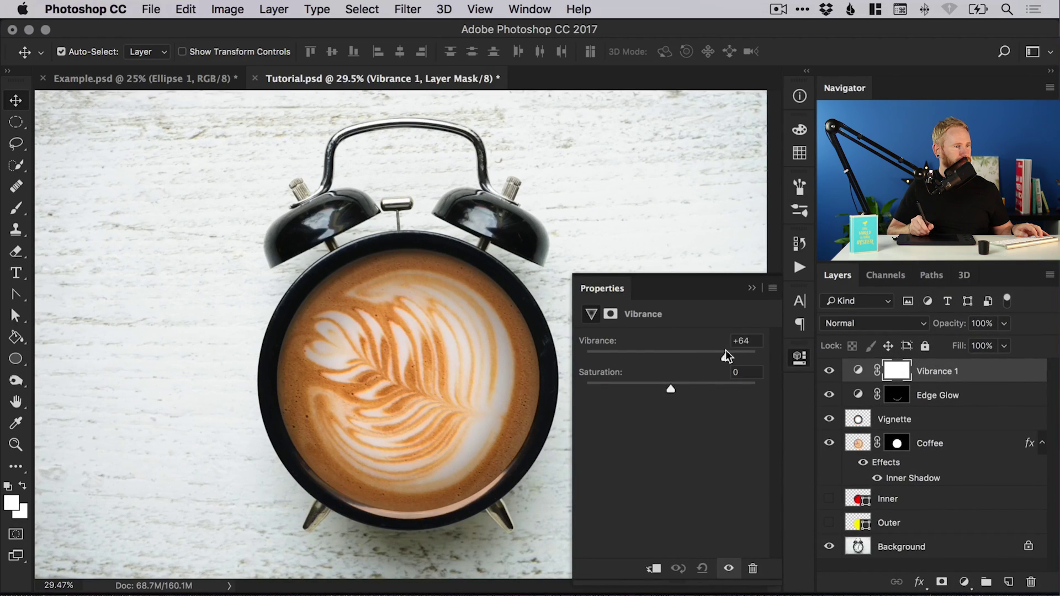
left_click(729, 569)
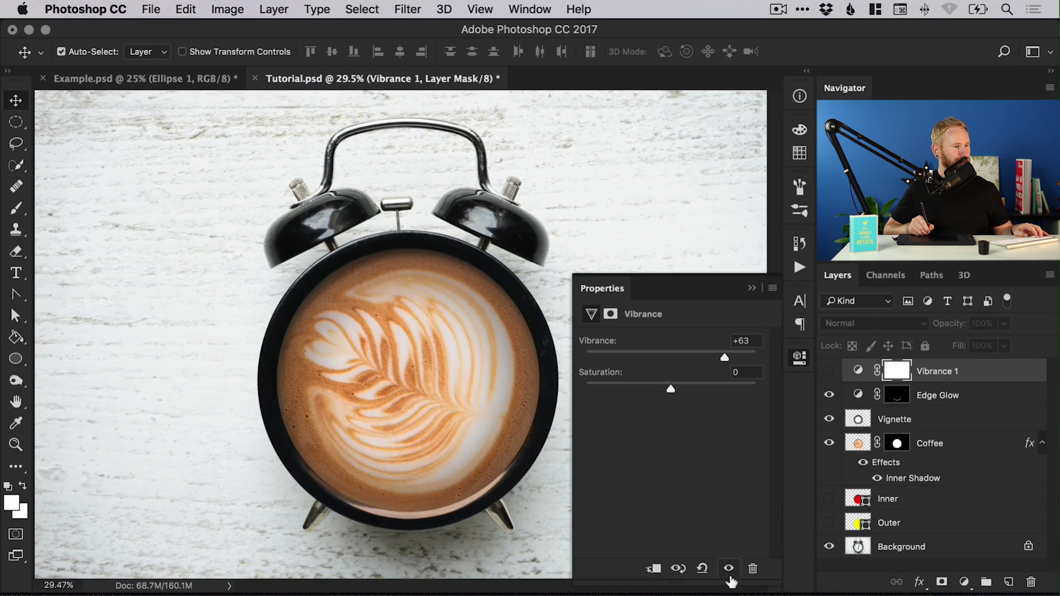
left_click(729, 571)
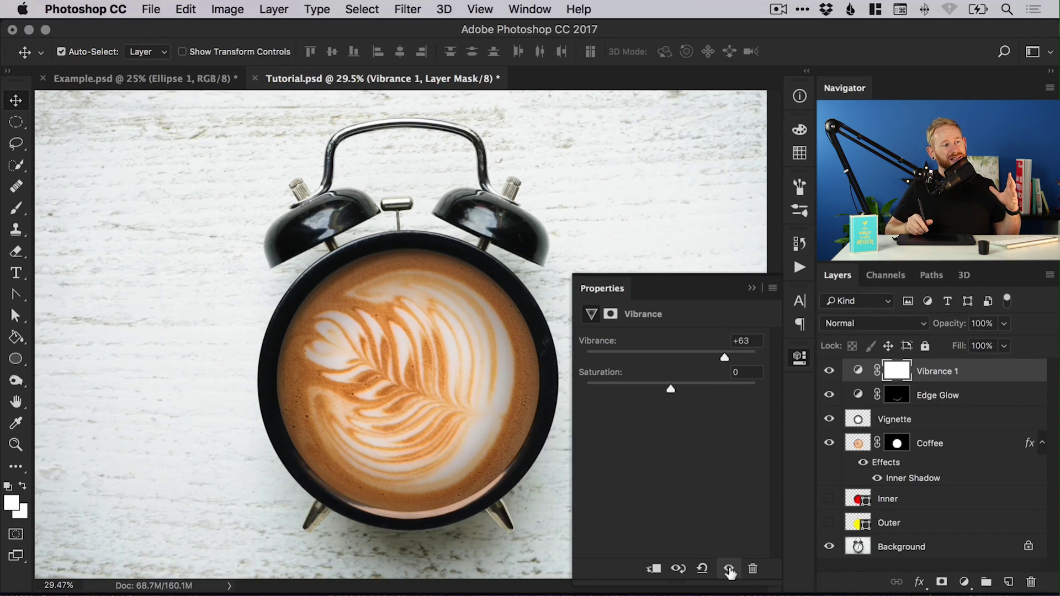
left_click(800, 360)
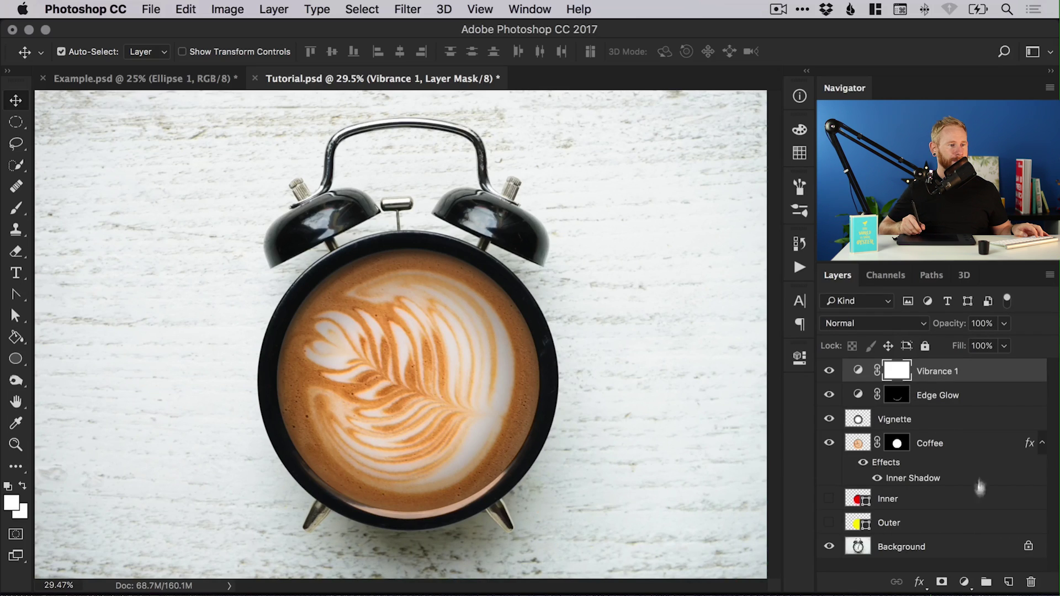
Step: Add a Curves adjustment layer above Vibrance 1 and apply the Medium Contrast (RGB) preset after trying Linear Contrast (RGB)
left_click(964, 582)
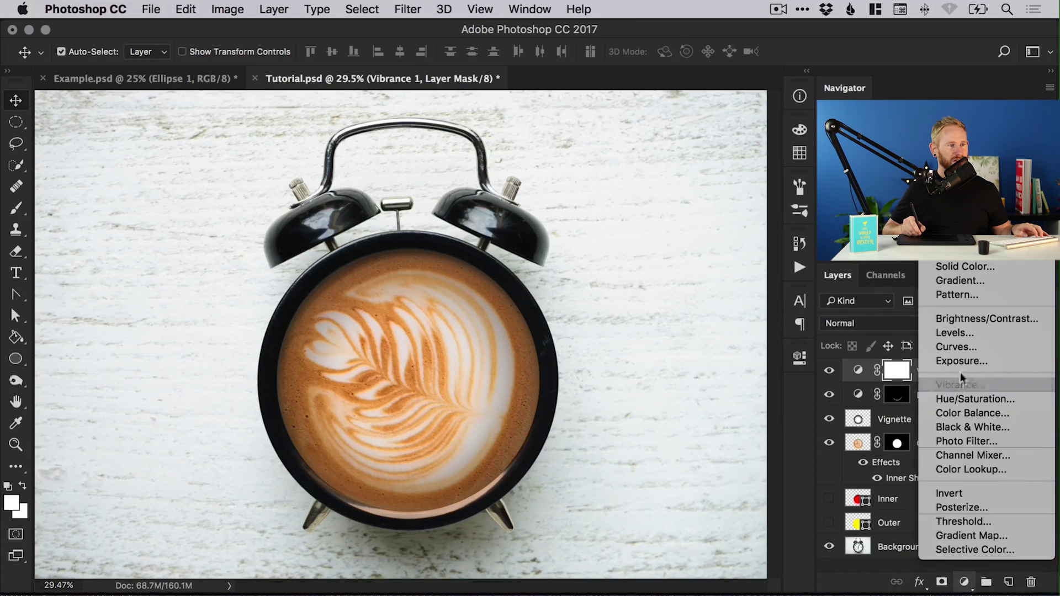
left_click(964, 347)
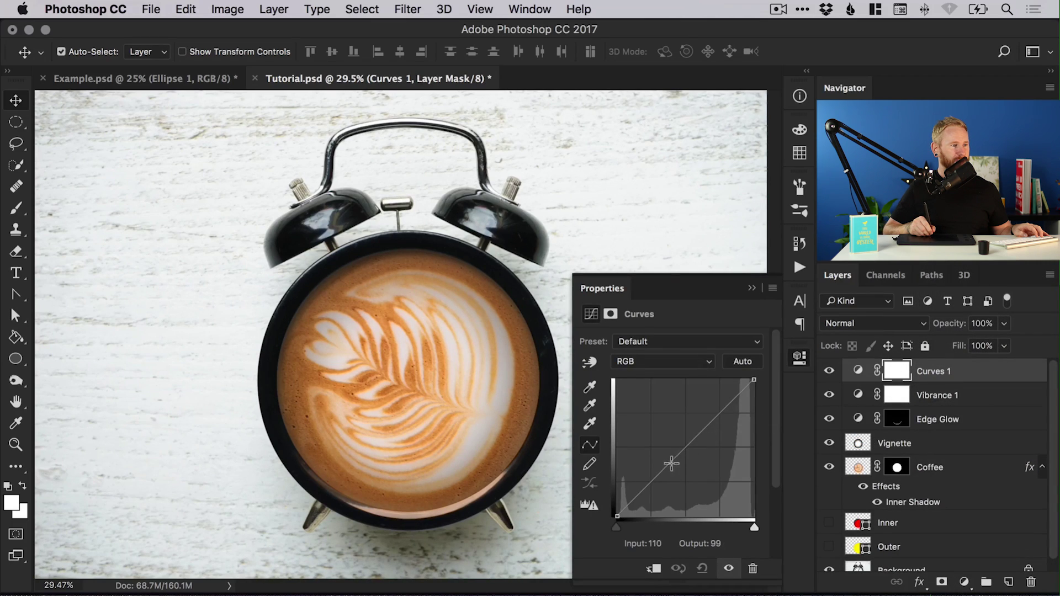
left_click_drag(670, 464, 733, 357)
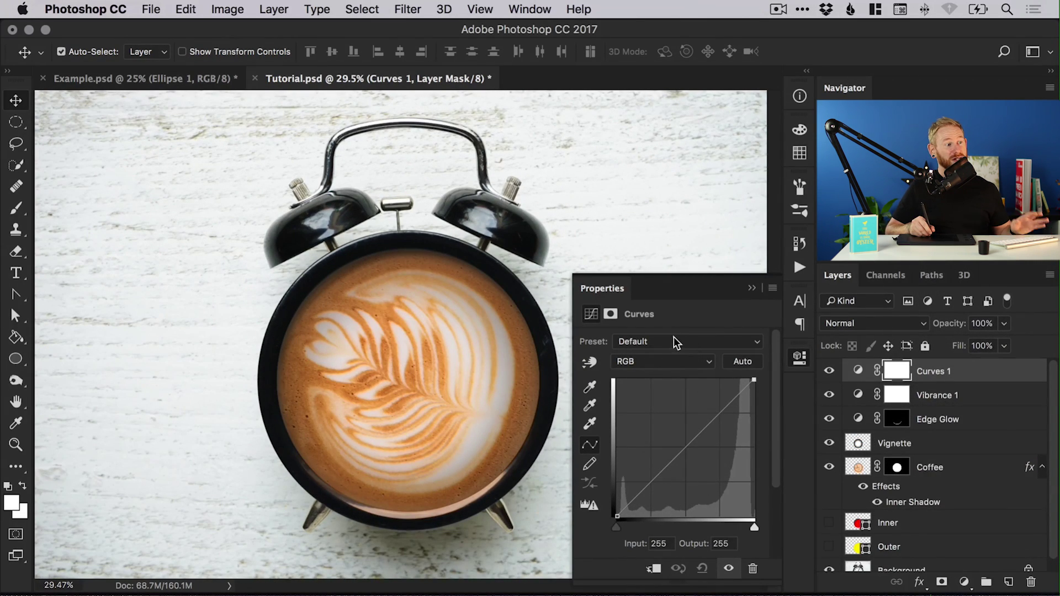
left_click(674, 341)
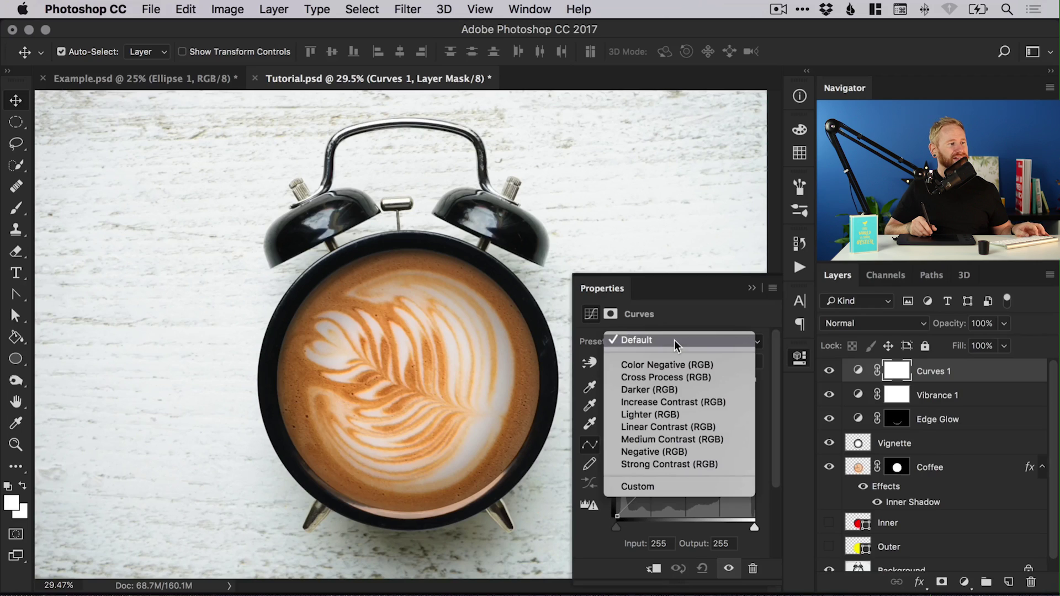
left_click(665, 425)
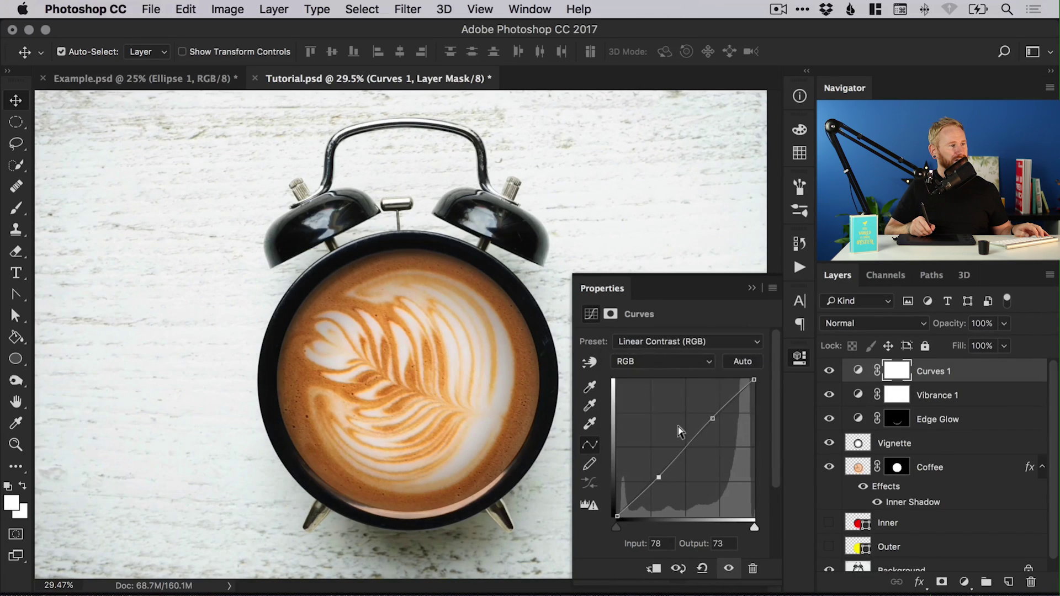
left_click(674, 338)
left_click(674, 352)
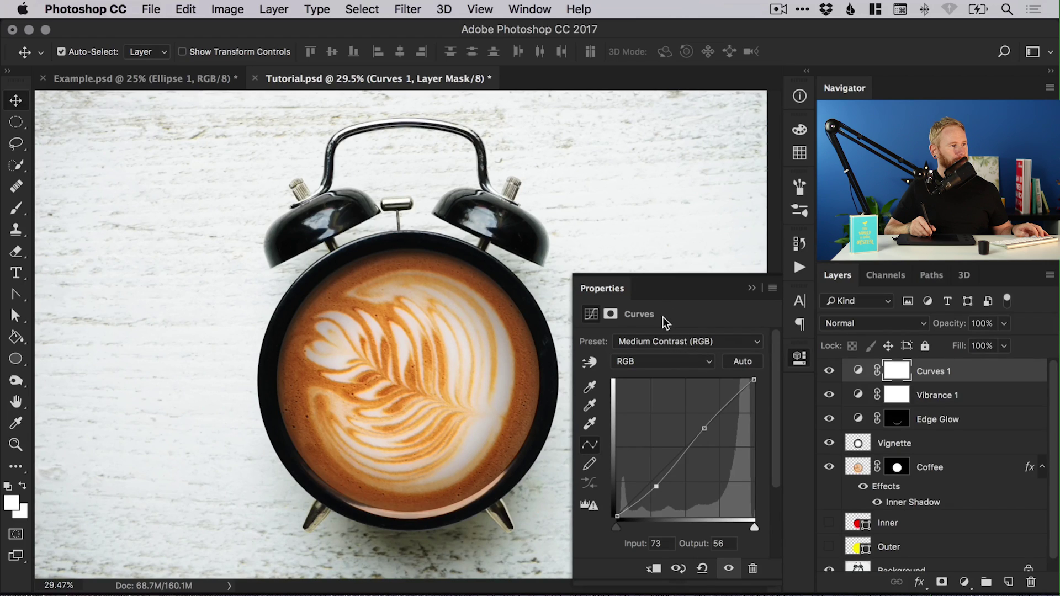
left_click(667, 341)
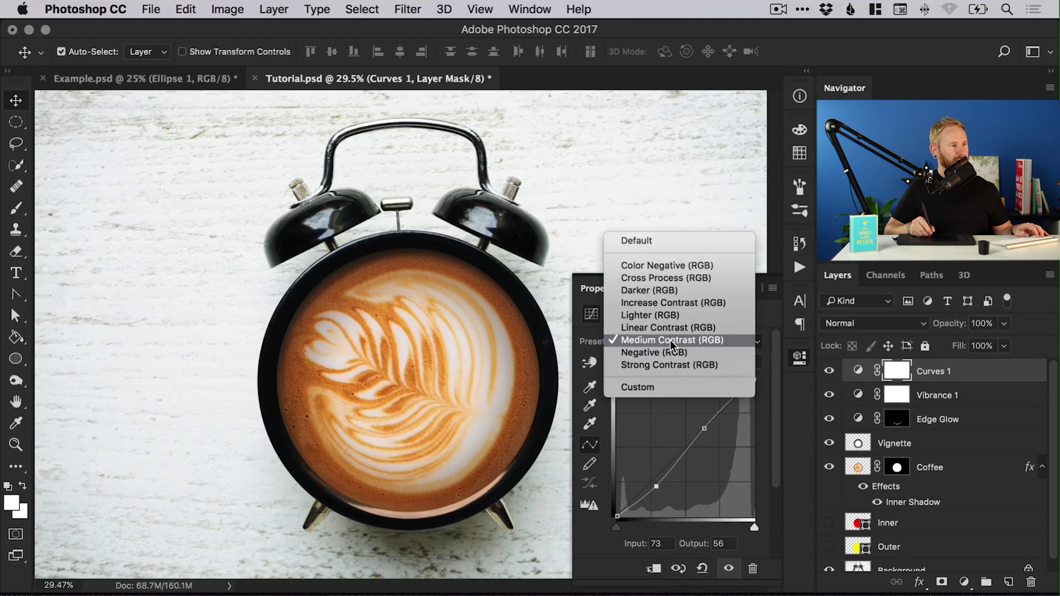
key("Escape")
Step: Lower the Curves 1 layer's opacity to 50% and compare the image with the layer off and on
left_click(1004, 323)
left_click_drag(1008, 342, 975, 342)
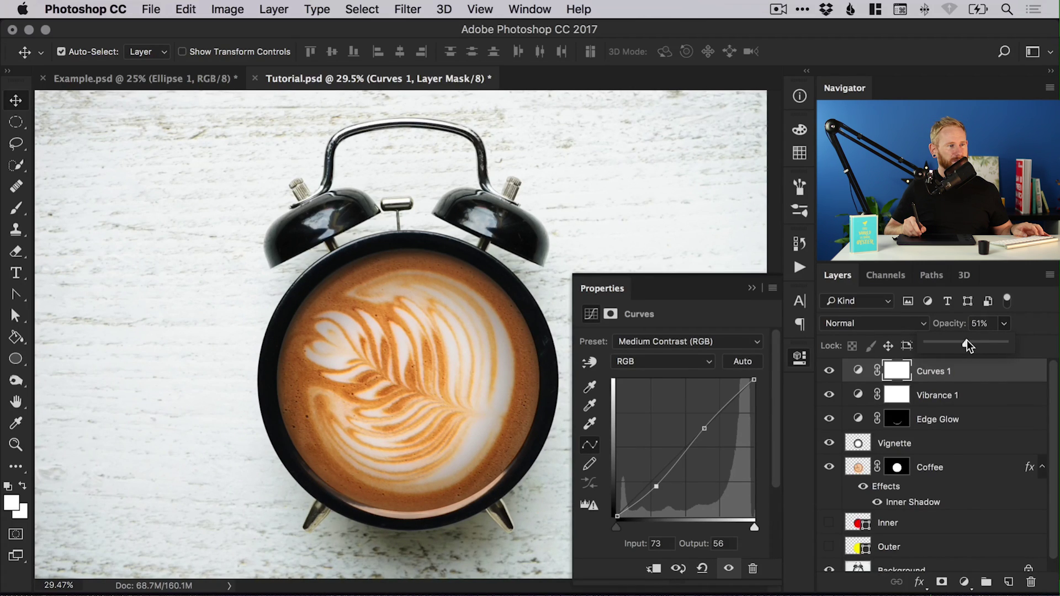
left_click_drag(966, 340, 965, 340)
left_click(830, 371)
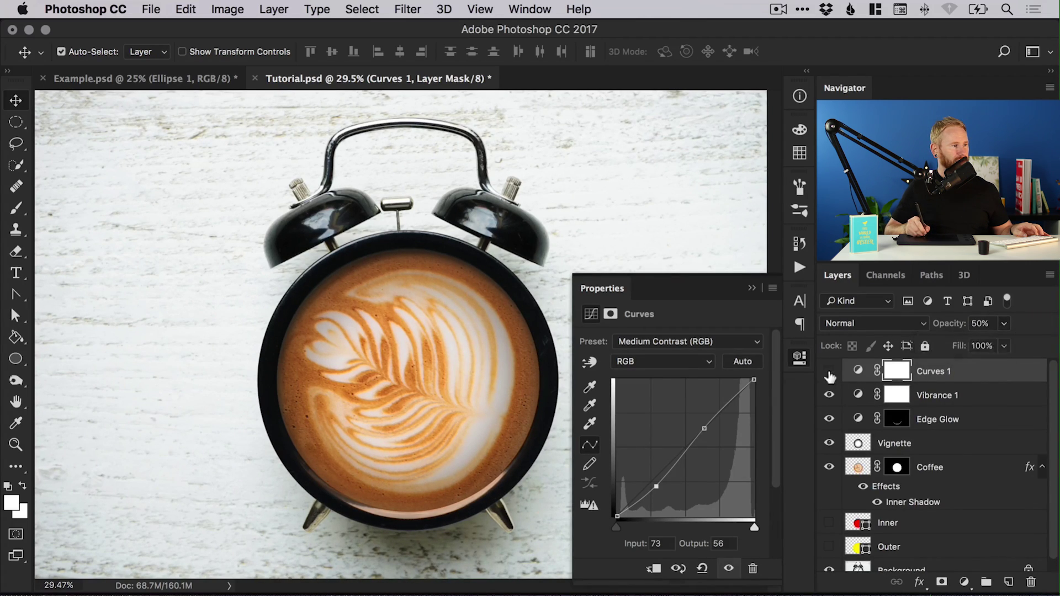
left_click(829, 372)
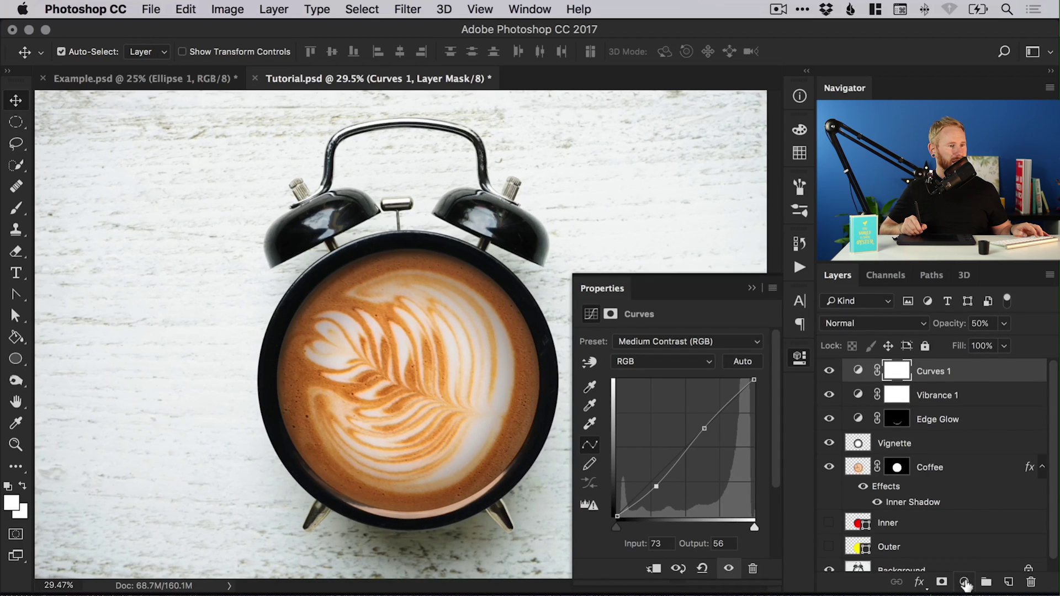
Step: Add a Photo Filter adjustment layer above Curves 1 using Warming Filter (85) at 20% density, comparing the image with it off and on
left_click(965, 583)
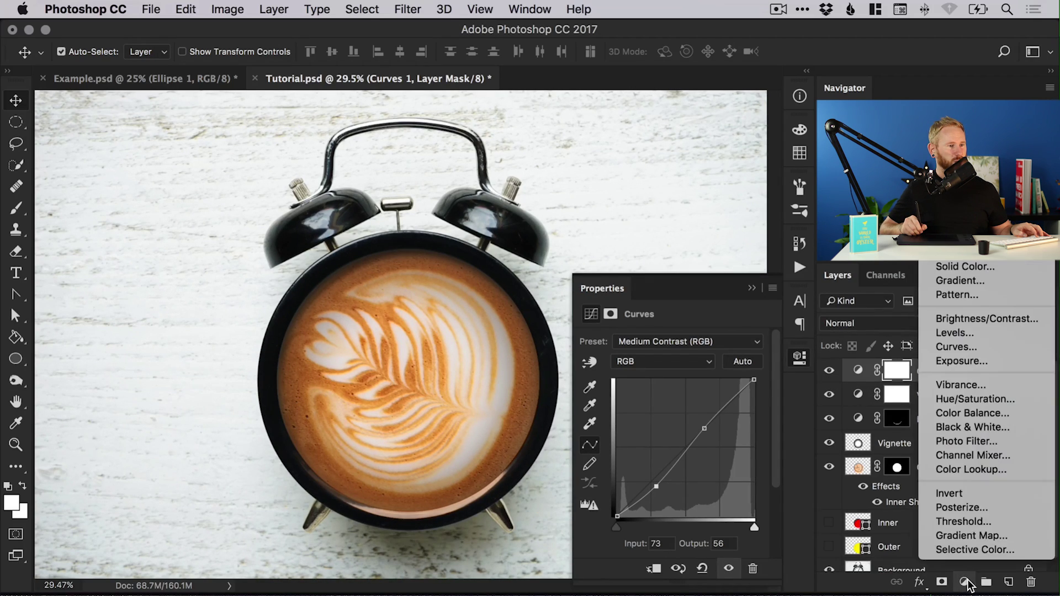
left_click(982, 446)
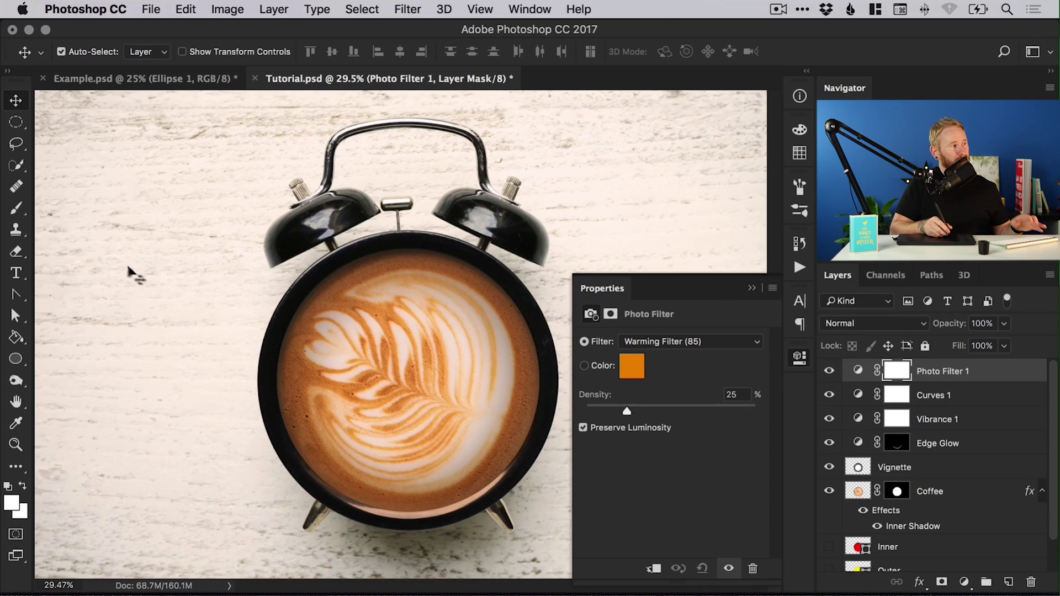
left_click(829, 371)
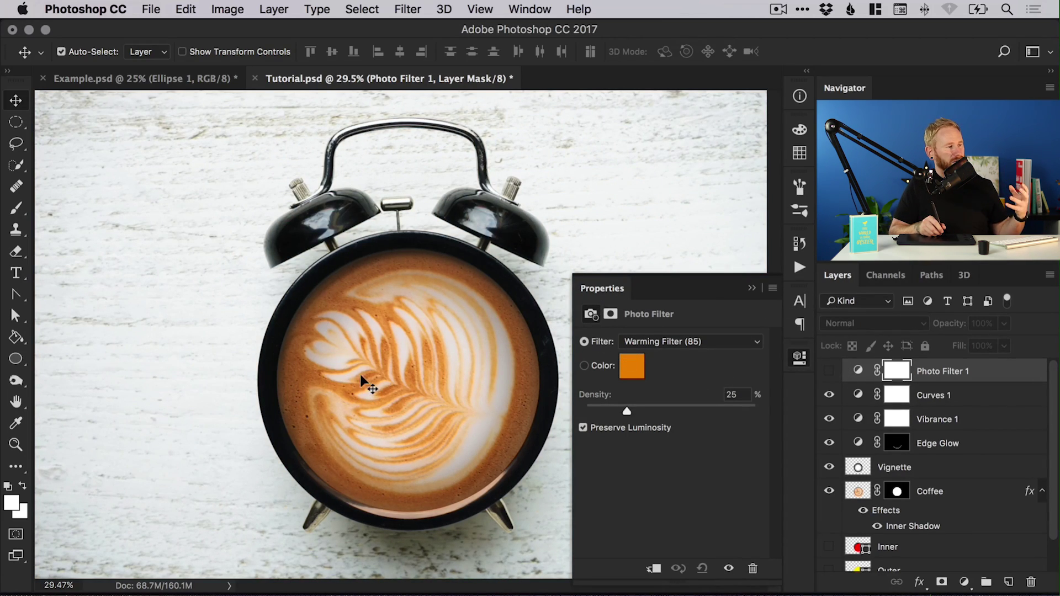
left_click(829, 371)
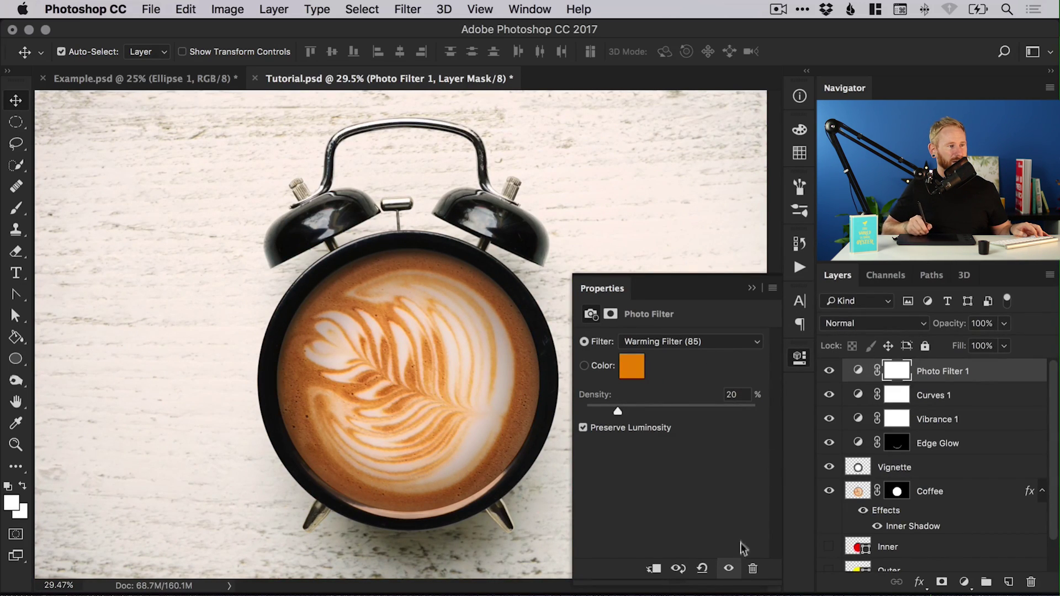
left_click(802, 358)
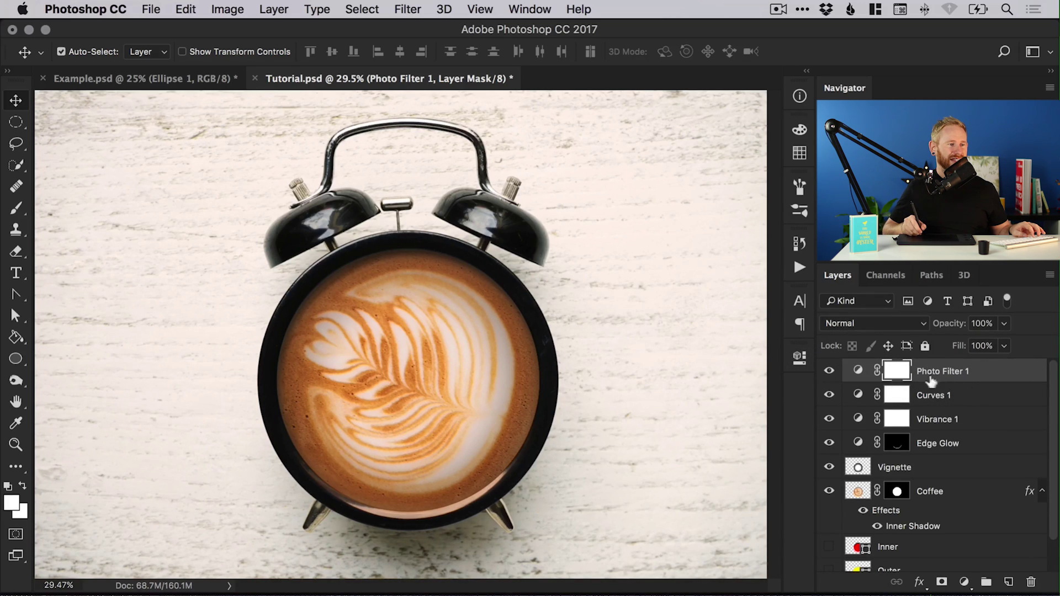
Step: Group the Photo Filter 1, Curves 1 and Vibrance 1 layers and name the group Adjustments
left_click(945, 420, "shift")
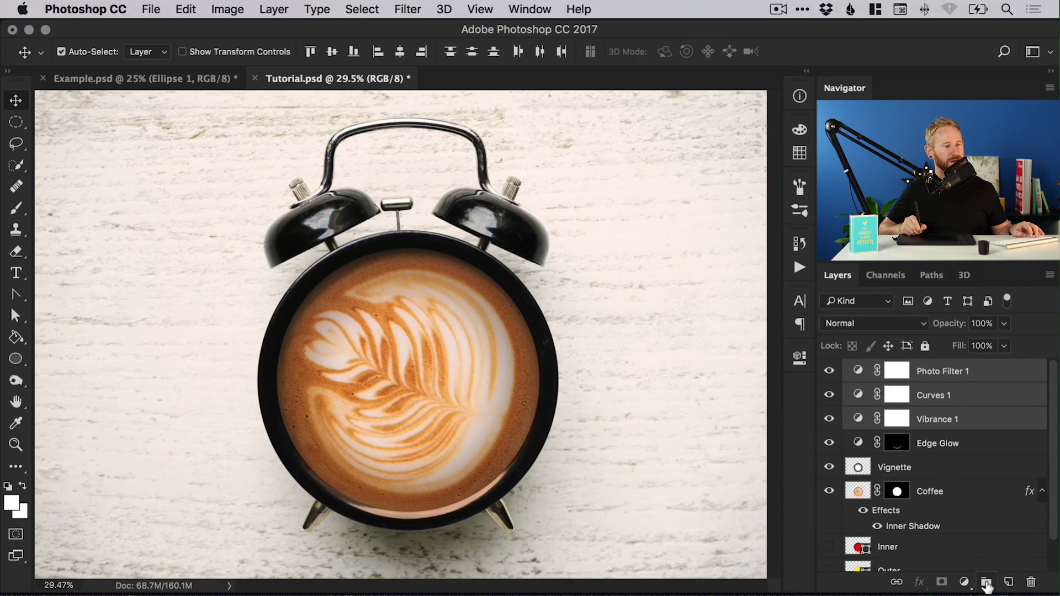
left_click(987, 582)
double_click(890, 368)
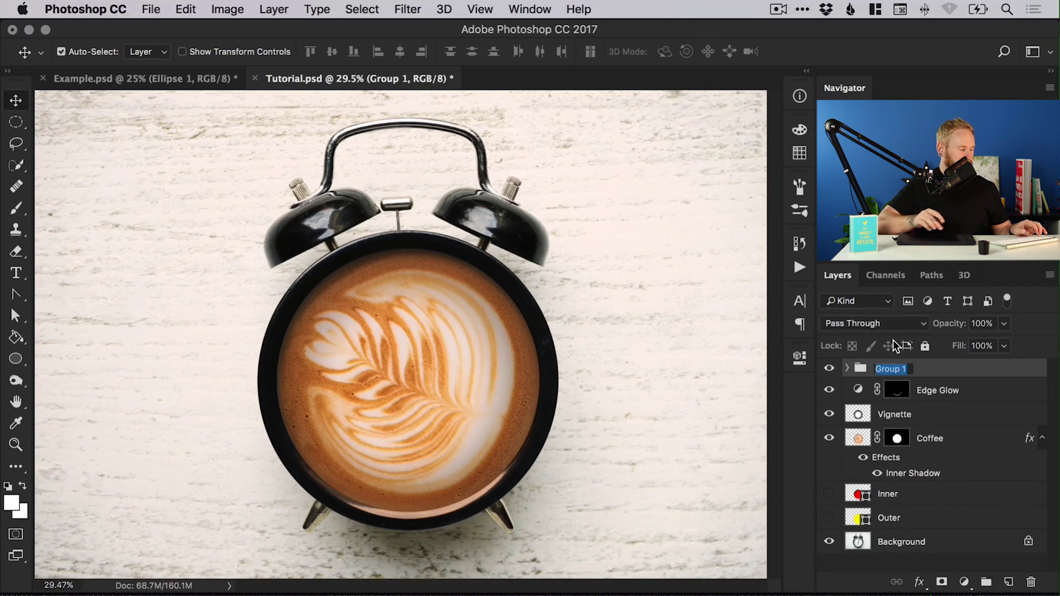
type("Adju")
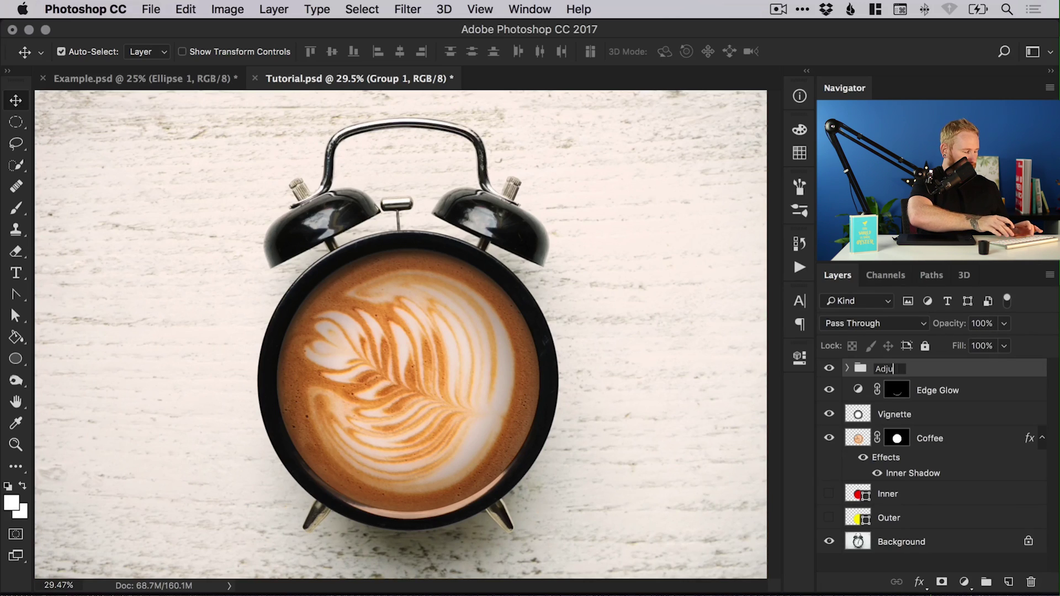
type("stments")
key("Return")
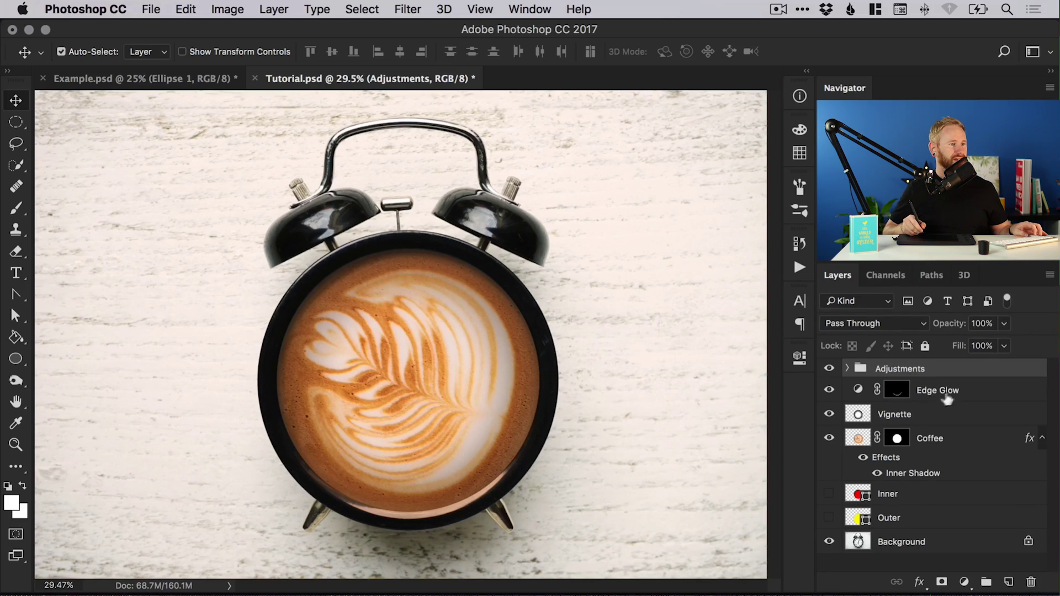
Step: Compare the image with the Adjustments group off and on, and check the effect of Photo Filter 1 inside it
left_click(830, 370)
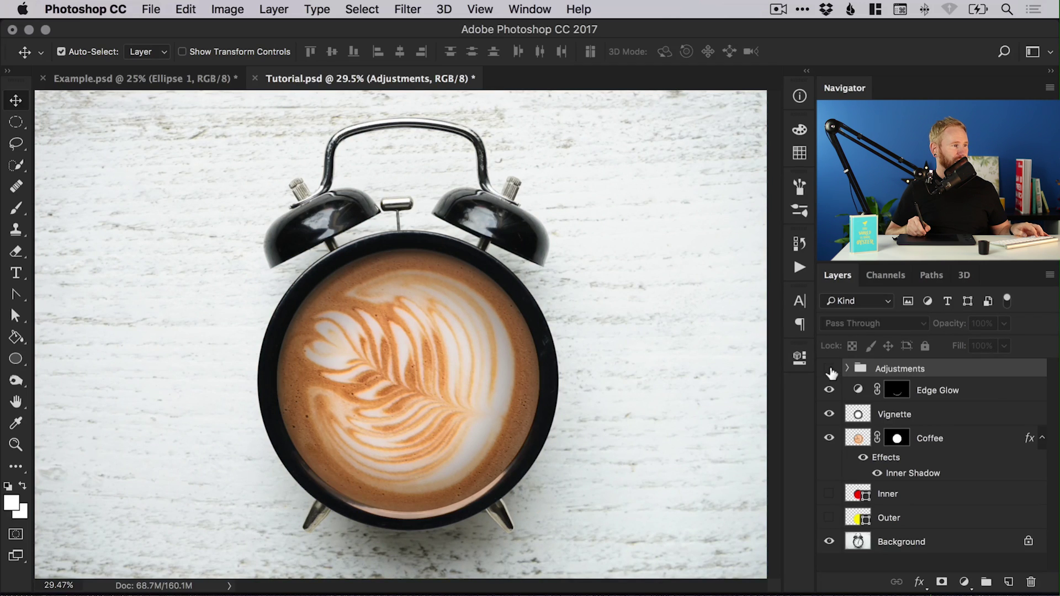
left_click(830, 369)
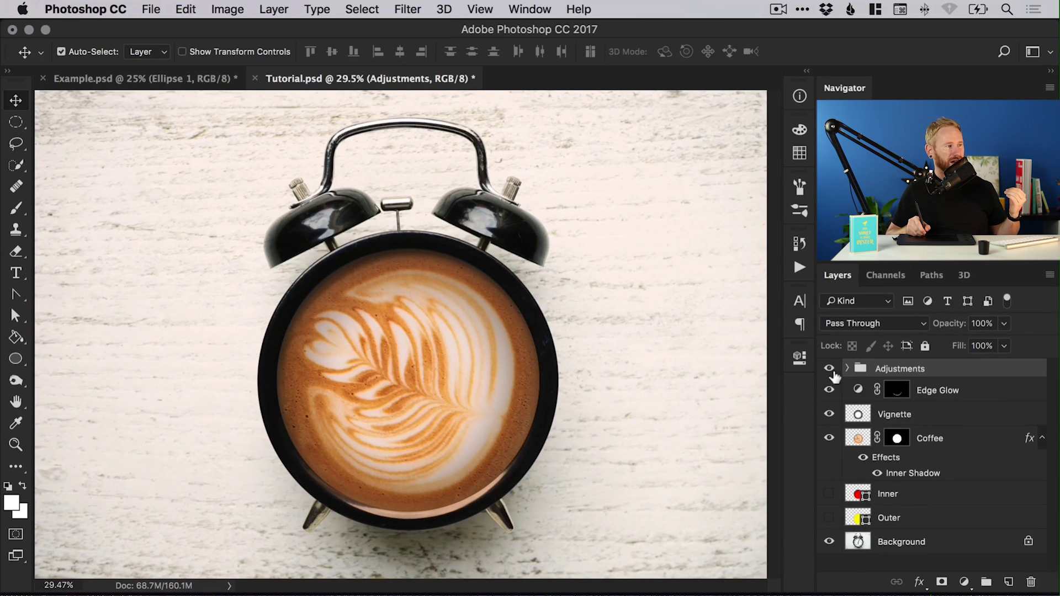
left_click(849, 369)
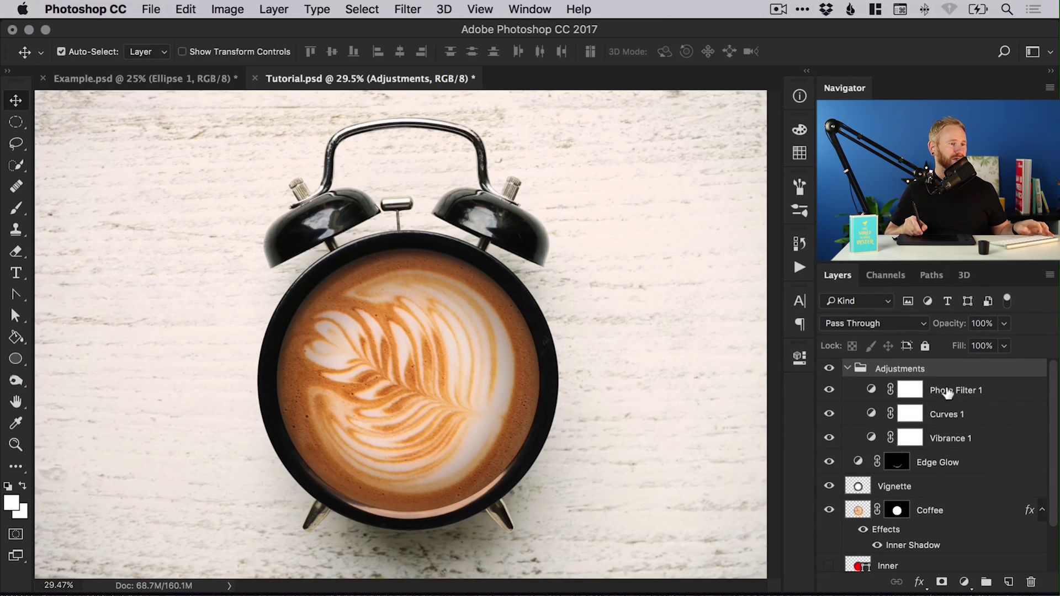
left_click(830, 390)
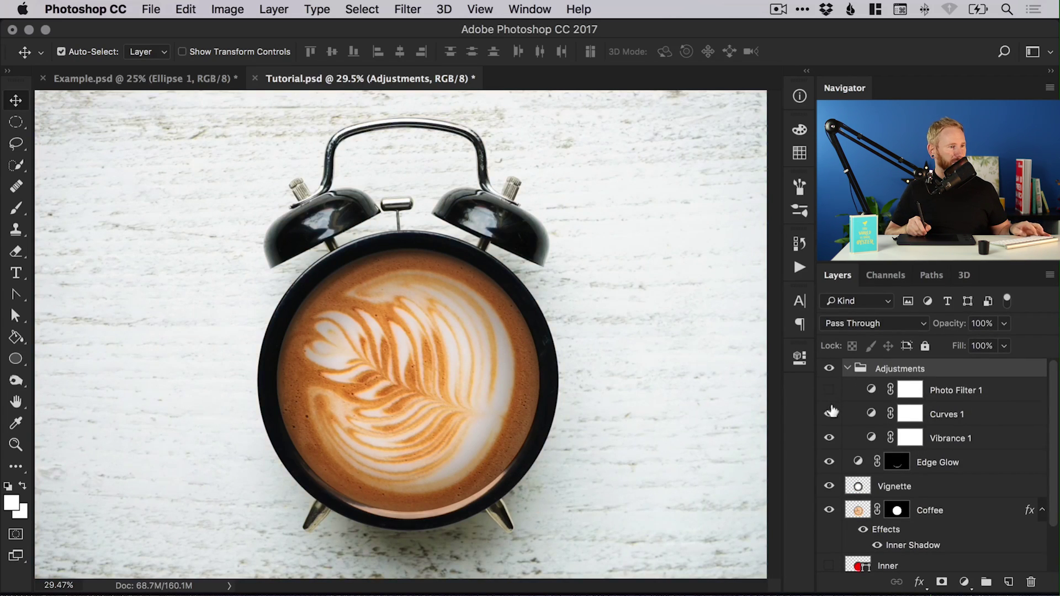
left_click(848, 368)
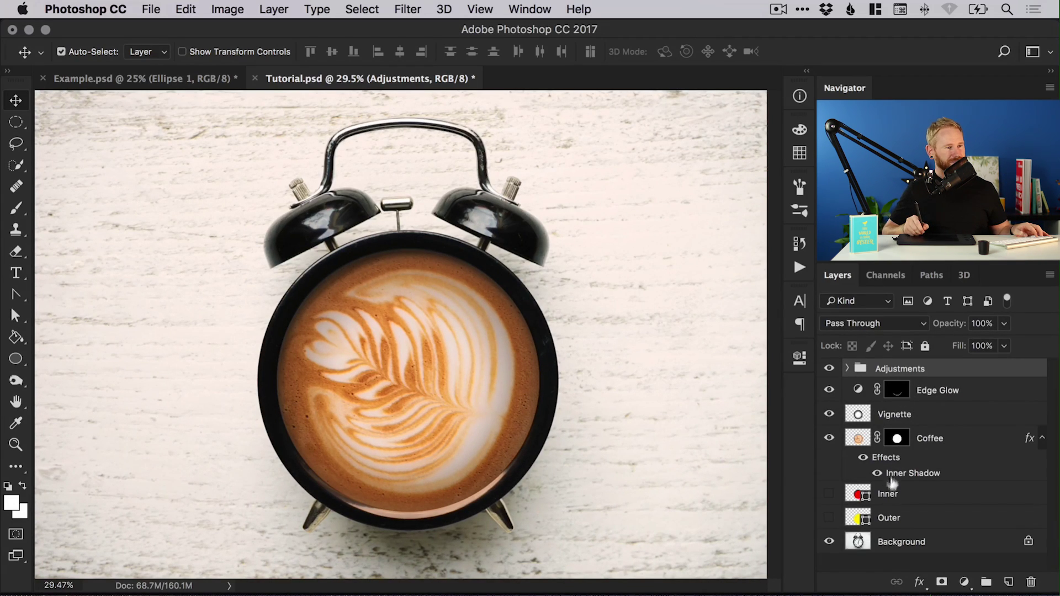
Step: Review the composite's layers by toggling the visibility of the Outer shape and the Edge Glow layer
left_click(830, 519)
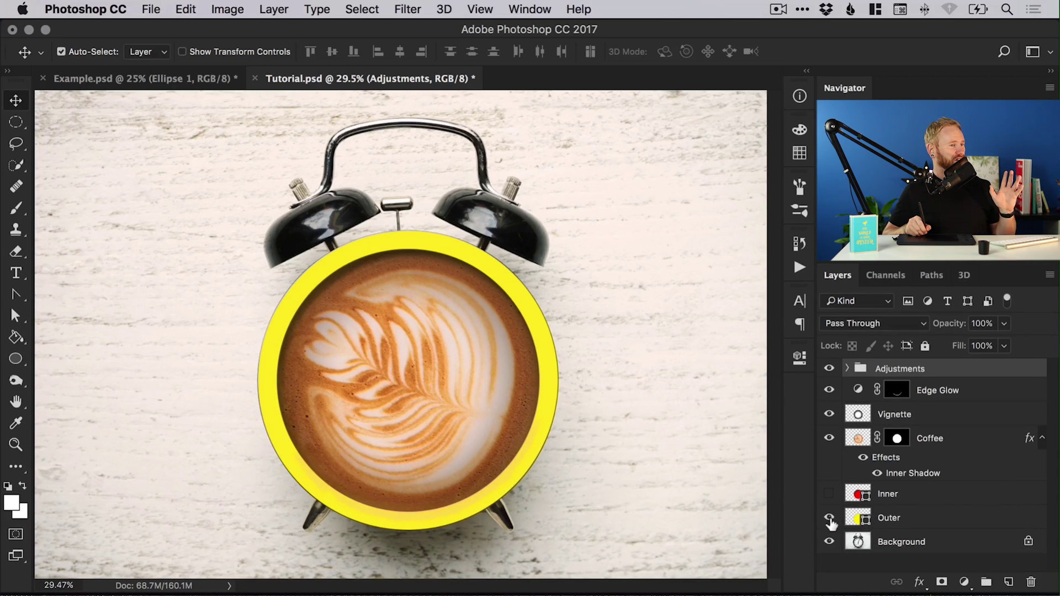
left_click(830, 519)
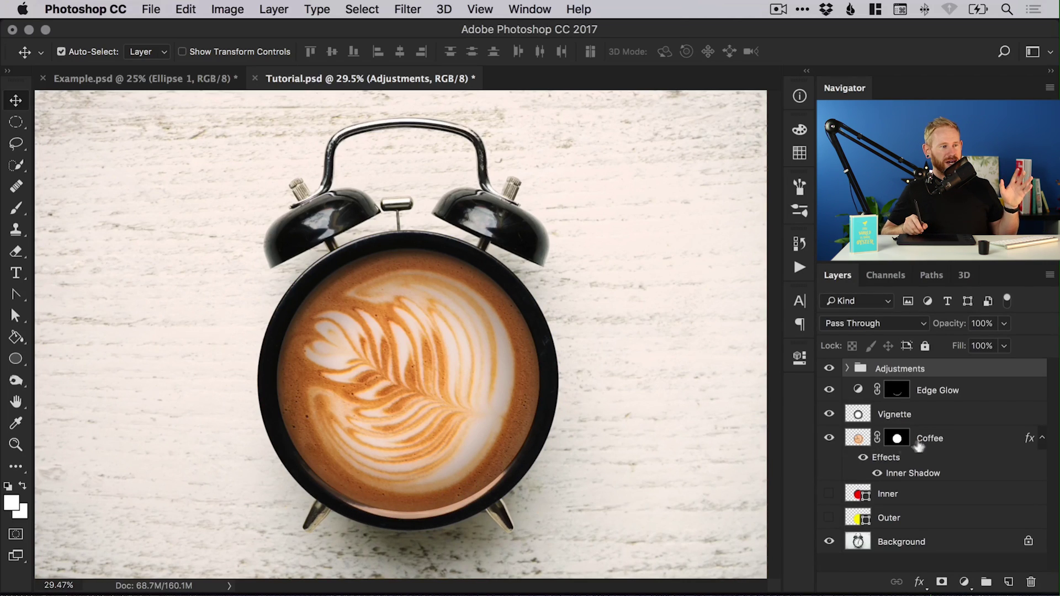
left_click(830, 391)
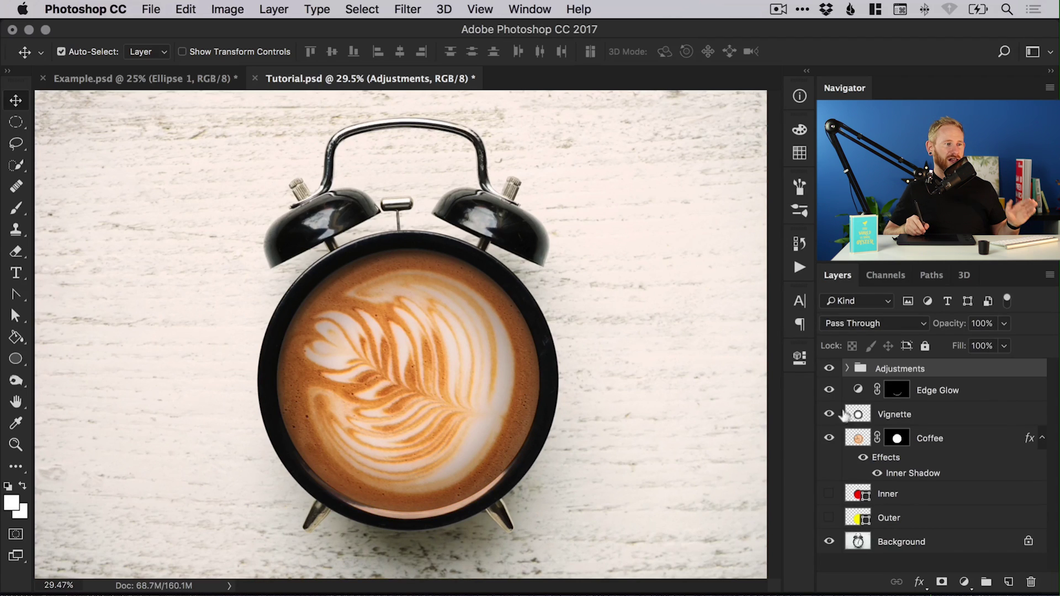